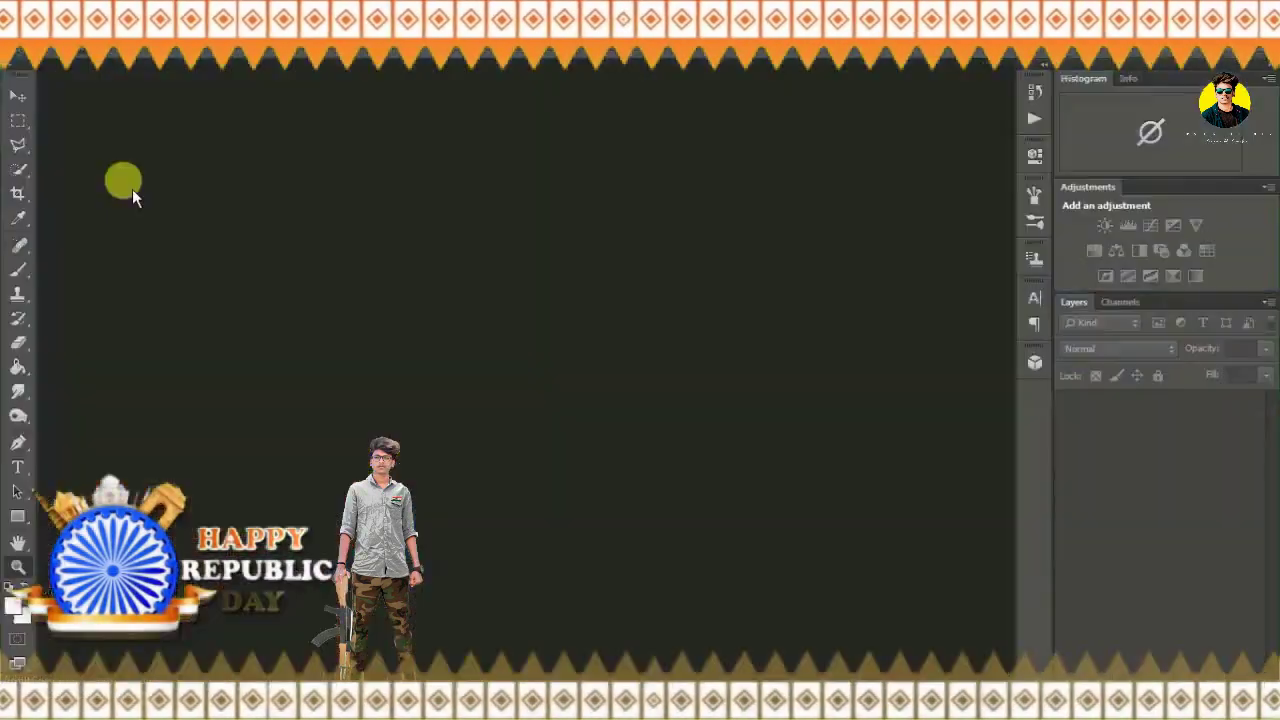
- Open IMG_0918.JPG from the shoot's photo folder on the D: drive
click(24, 10)
click(60, 62)
click(89, 345)
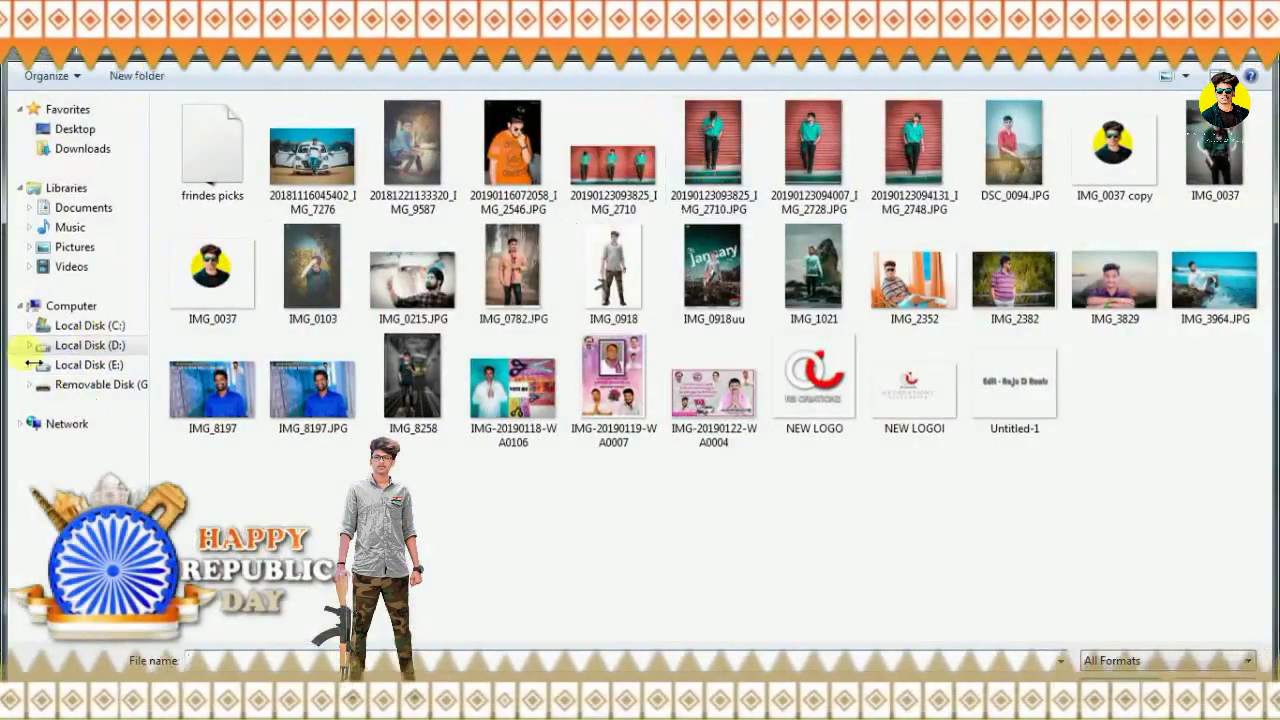
double_click(806, 163)
double_click(414, 150)
double_click(790, 180)
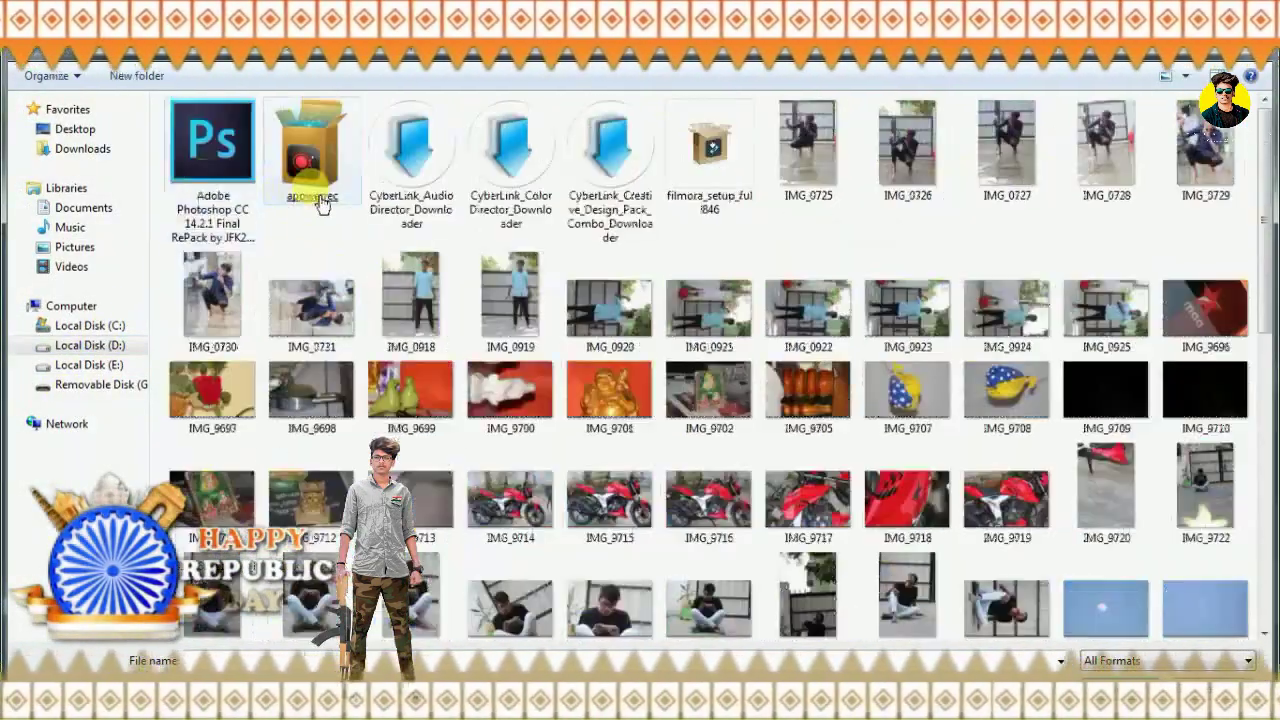
click(430, 318)
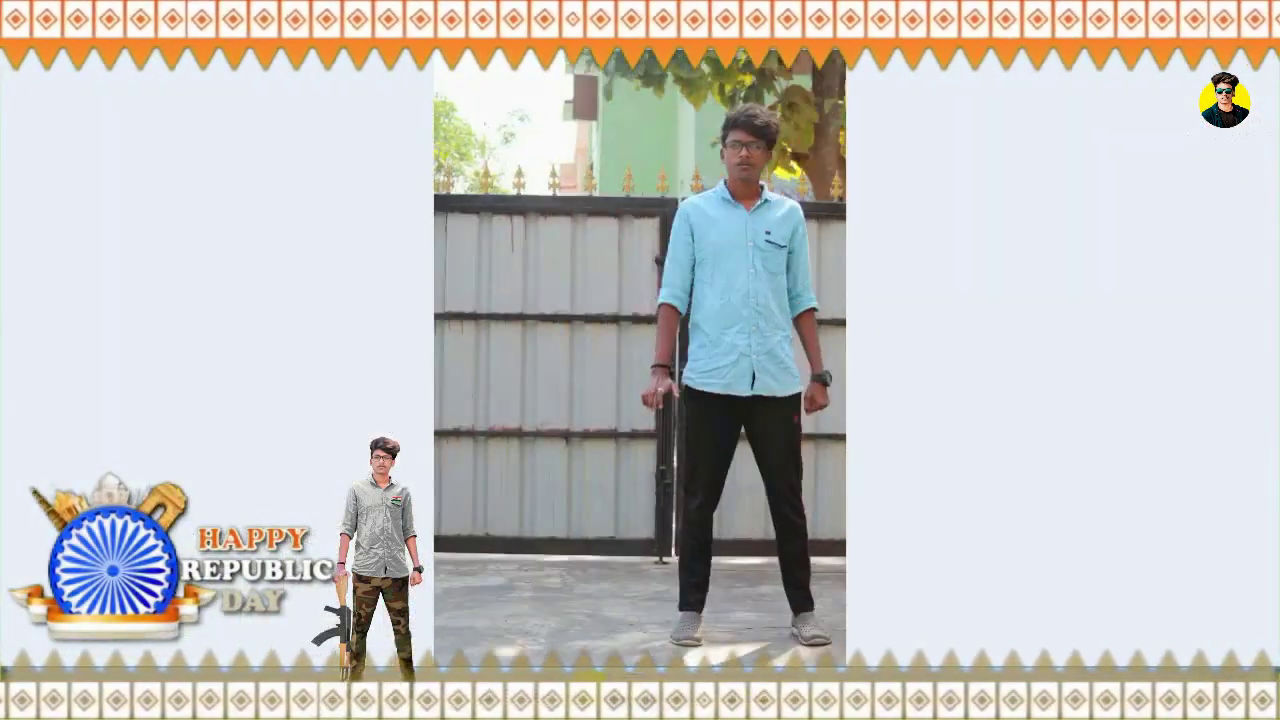
right_click(785, 287)
click(1035, 314)
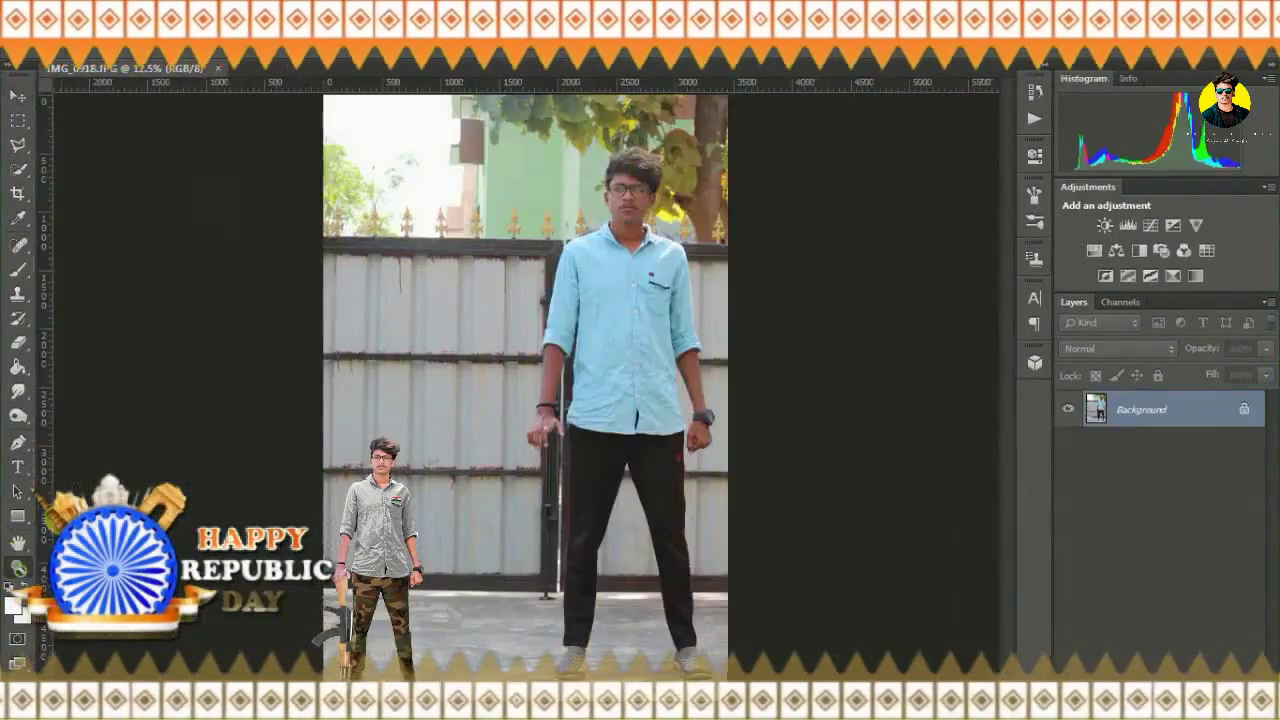
- Adjust the photo zoom and preview Shadows/Highlights, cancelling it without changes
right_click(629, 320)
click(637, 346)
right_click(686, 366)
click(709, 374)
click(140, 55)
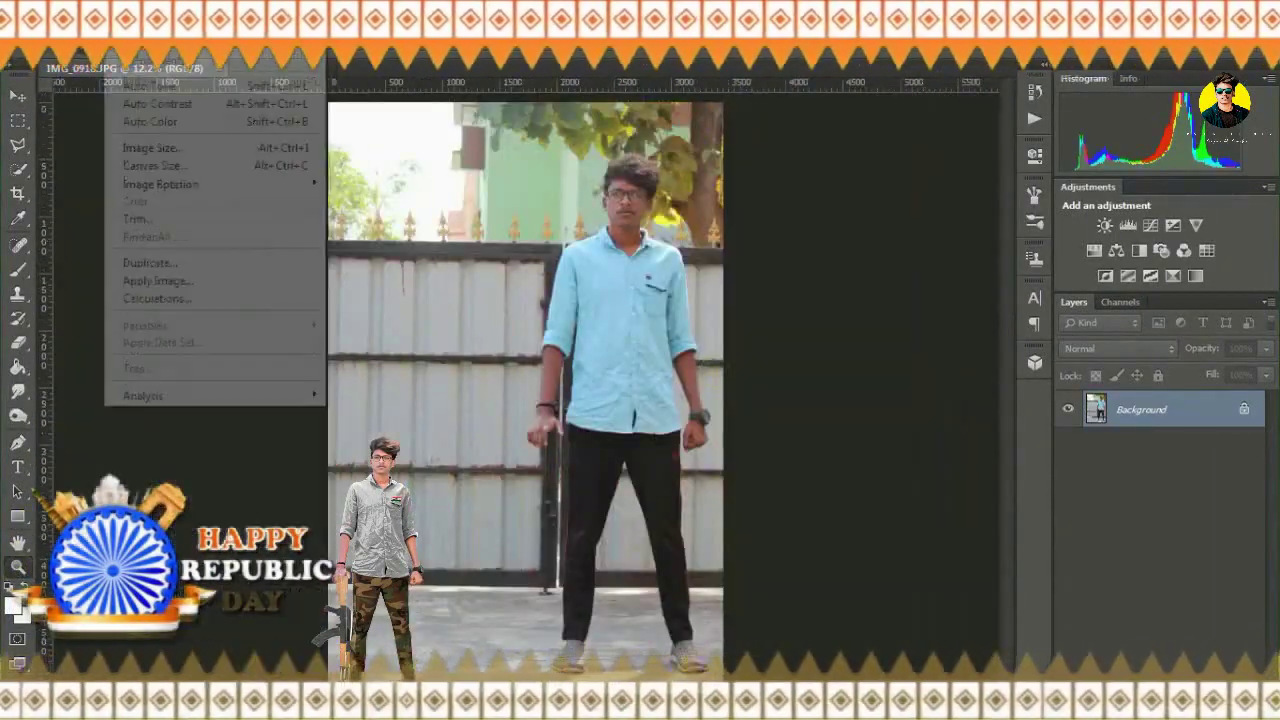
click(393, 369)
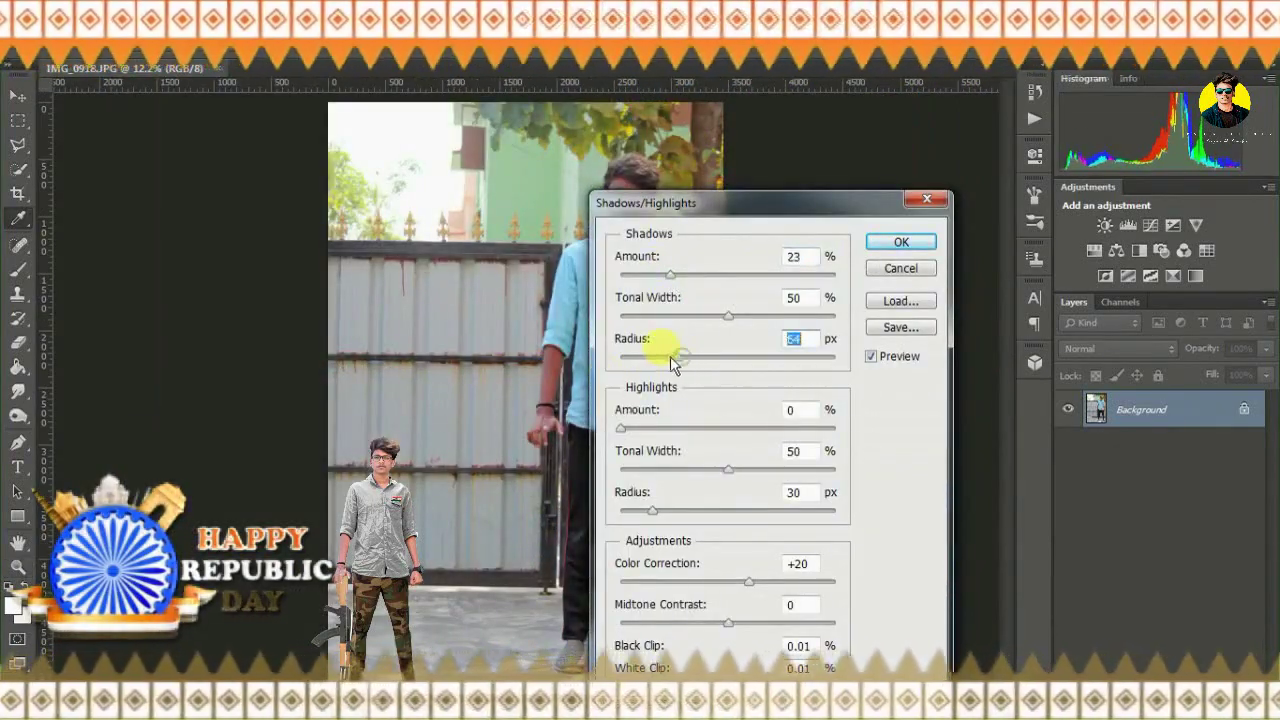
key(Escape)
- Apply Selective Color with Reds Black reduced to -24
click(140, 55)
click(400, 337)
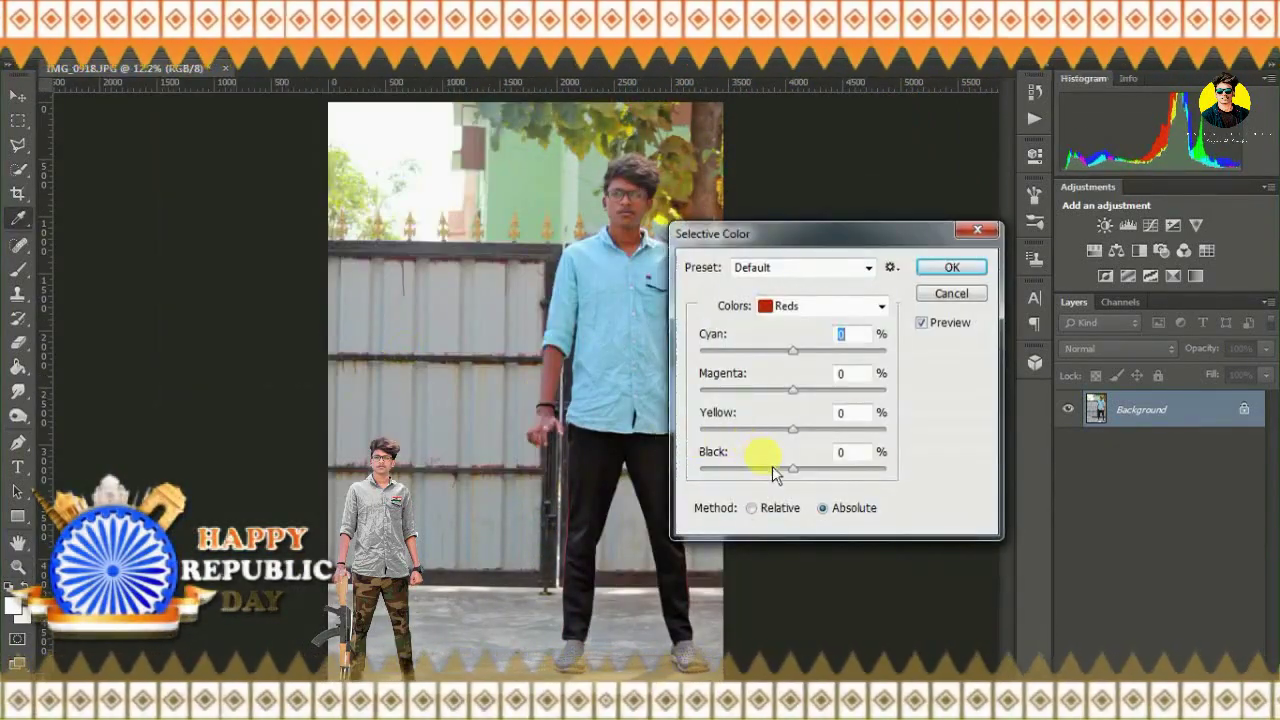
drag(793, 468, 770, 468)
click(952, 268)
- Apply a Nik Color Efex Pro filter look to the photo
click(300, 55)
click(630, 510)
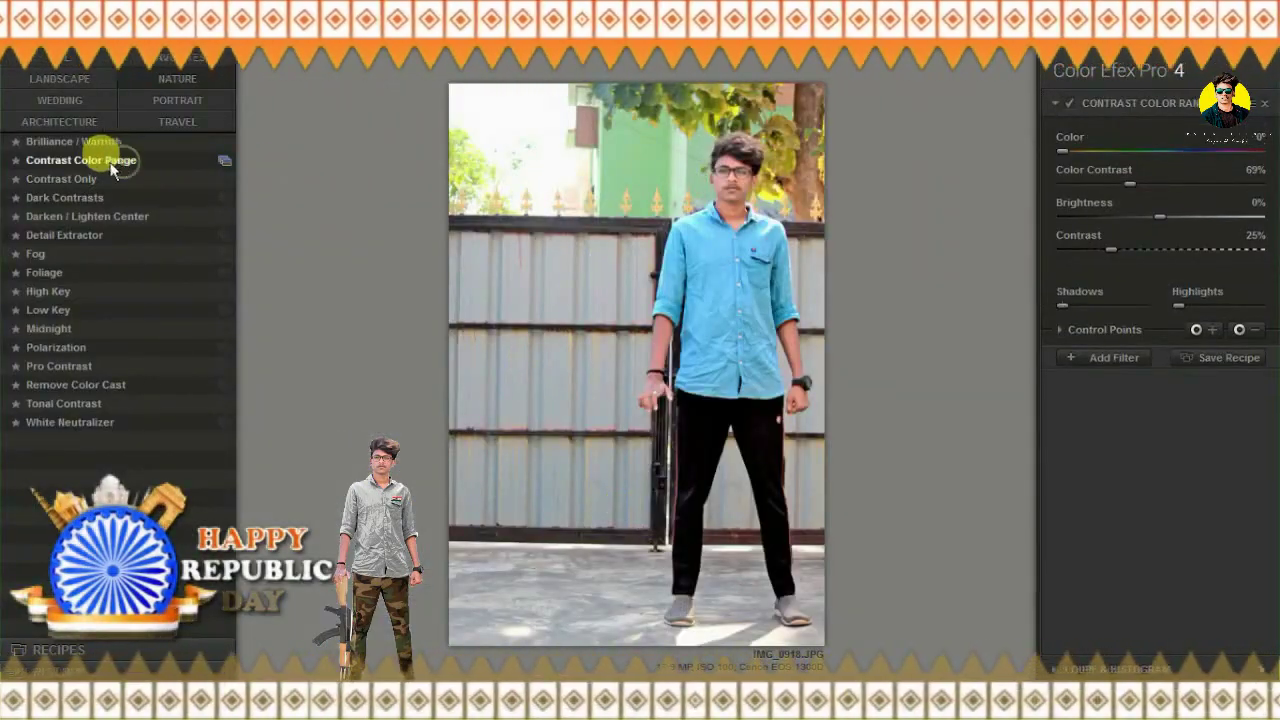
click(1141, 638)
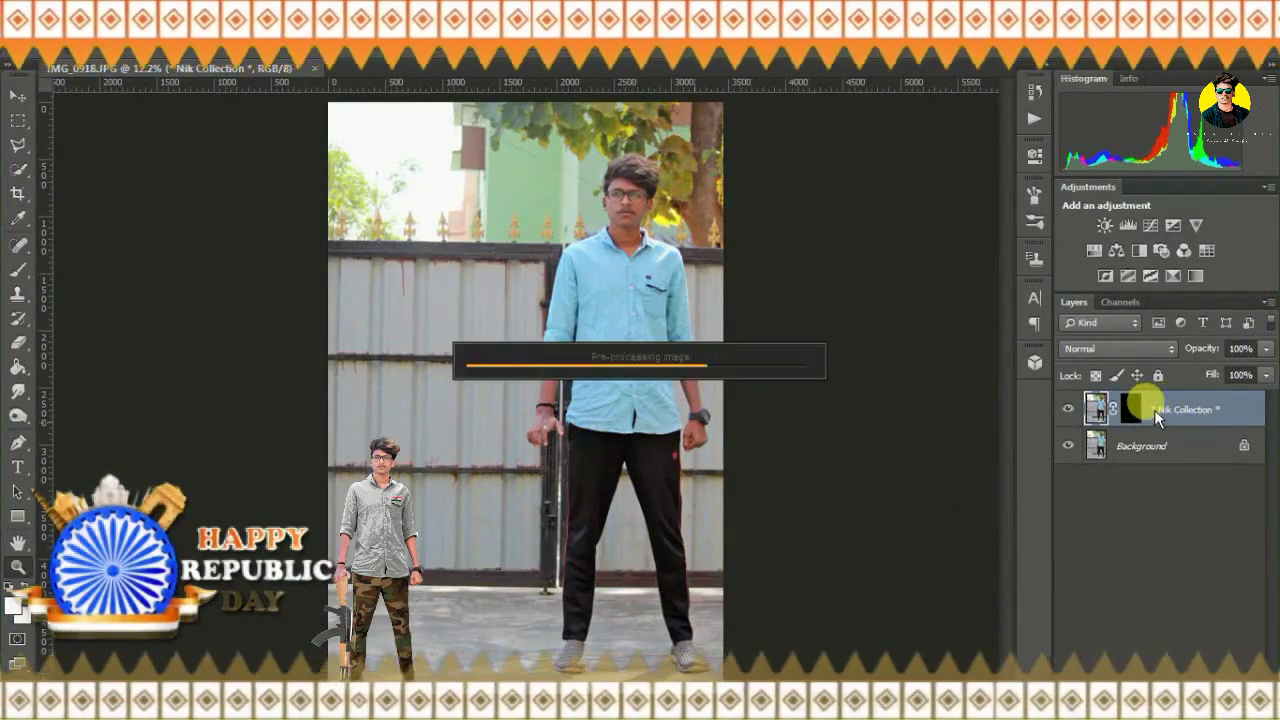
- Flatten the image into a single Background layer and fit it on screen
right_click(1155, 409)
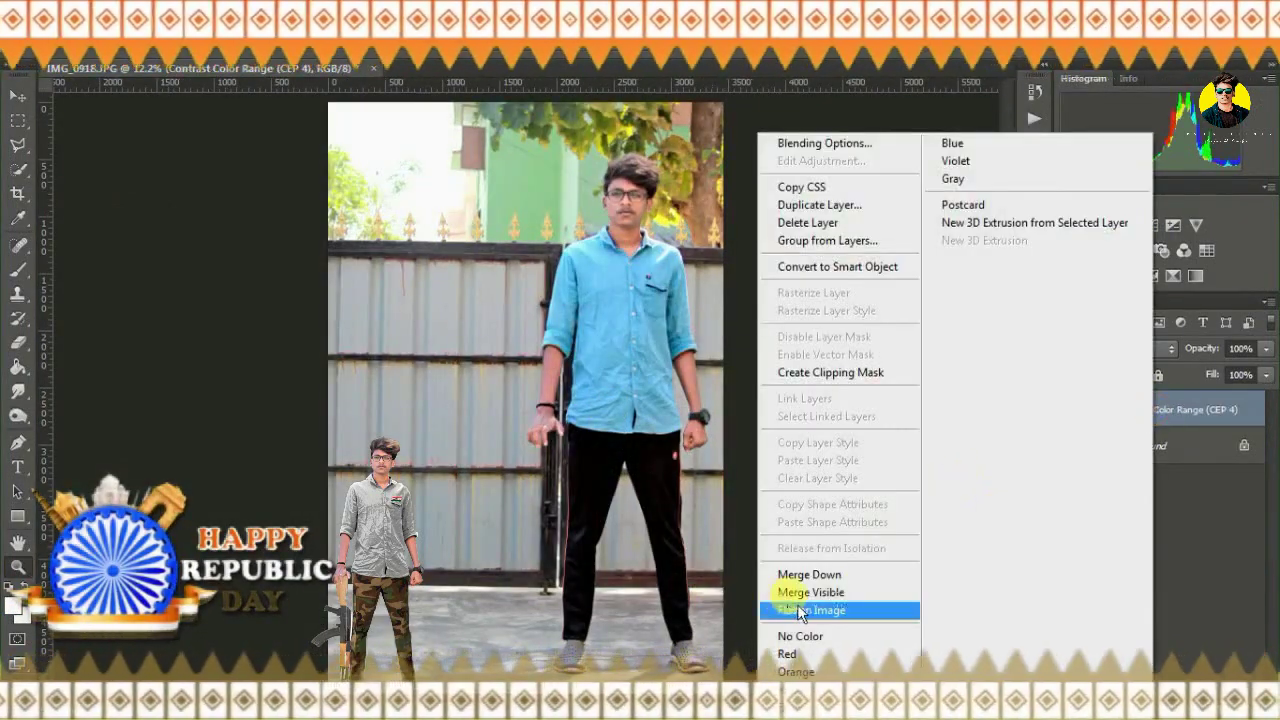
click(815, 609)
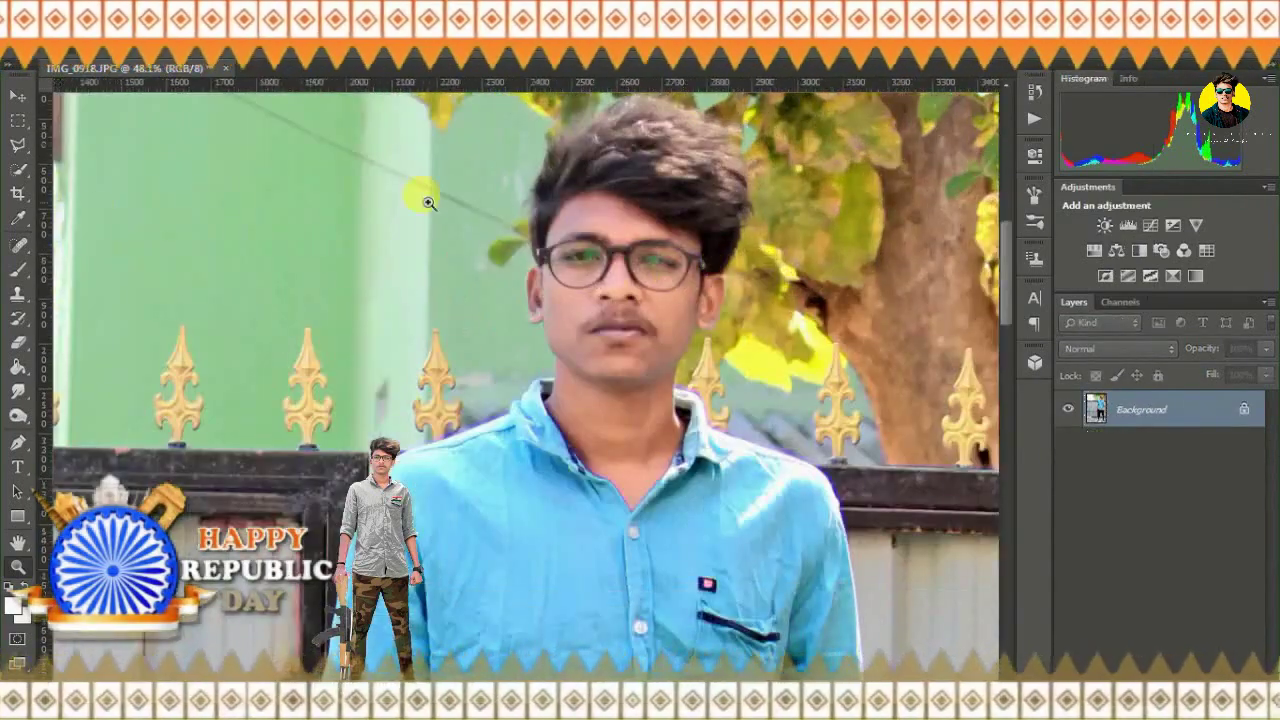
key(ctrl+0)
key(w)
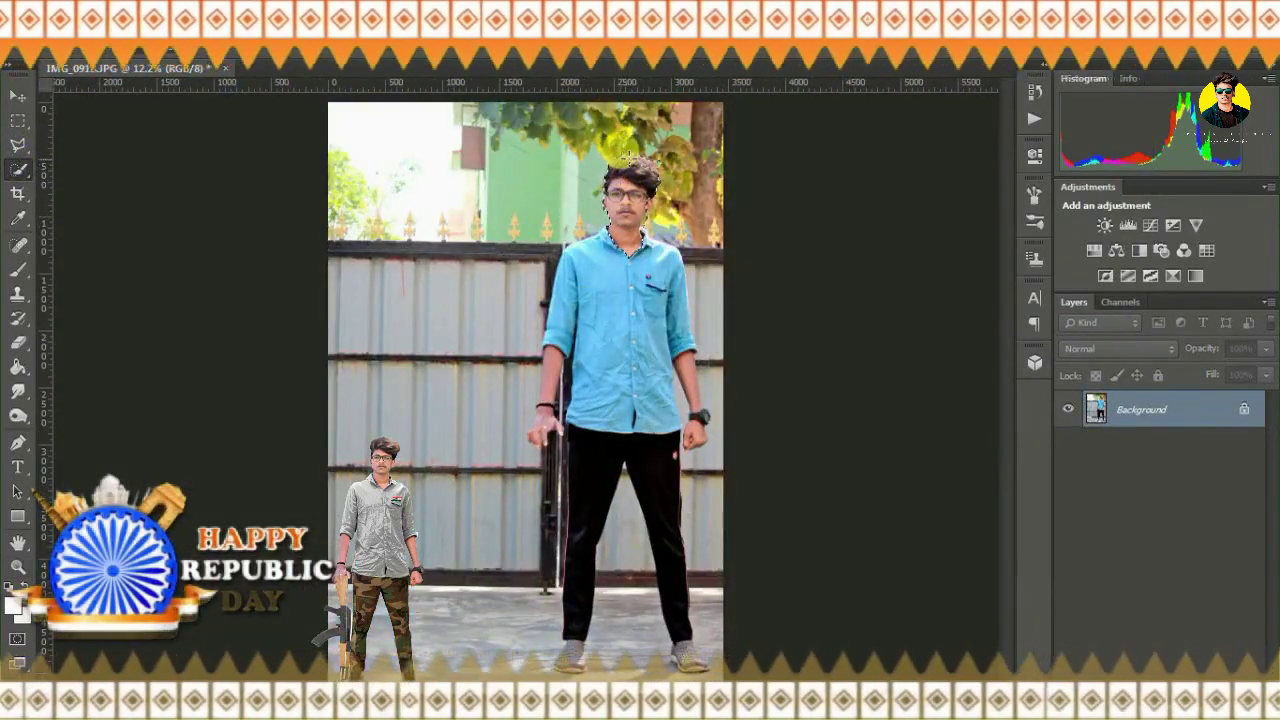
- Quick-select the man's head, shirt and right leg, excluding the floor and gate post
mouse_move(607, 229)
mouse_down()
mouse_move(659, 281)
mouse_move(643, 277)
mouse_move(671, 386)
mouse_move(607, 415)
mouse_move(534, 414)
mouse_up()
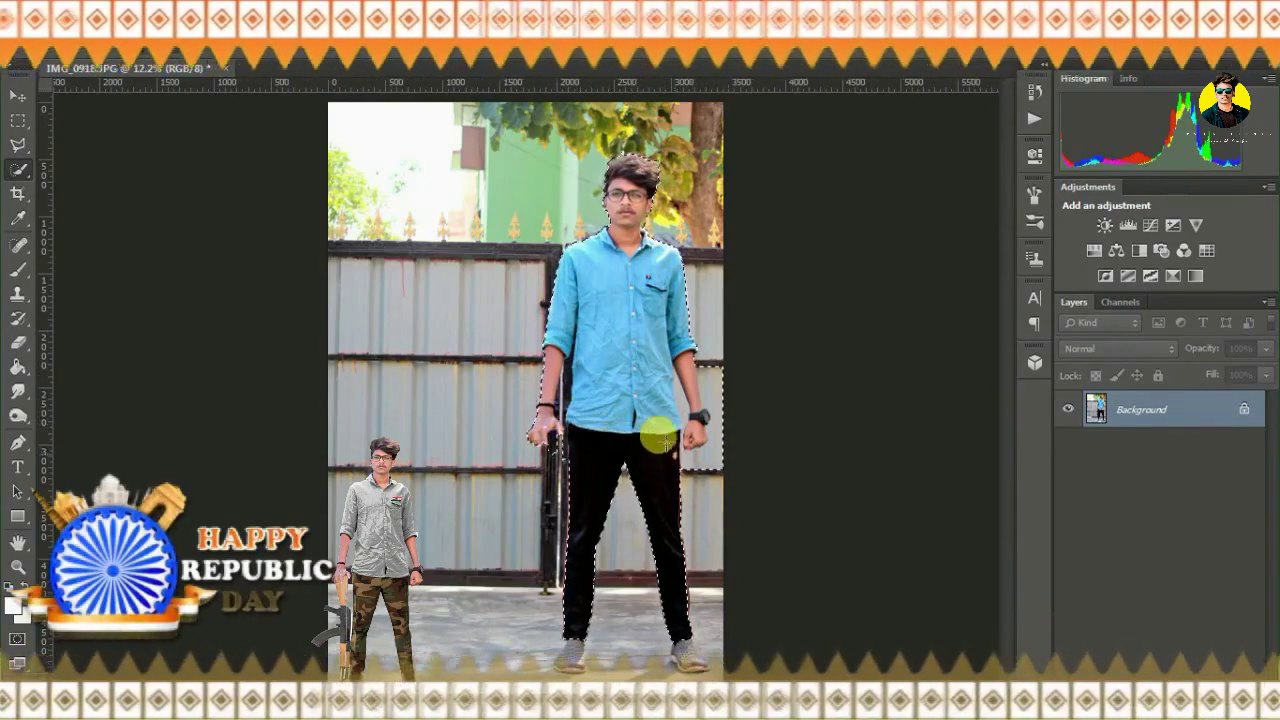
click(15, 572)
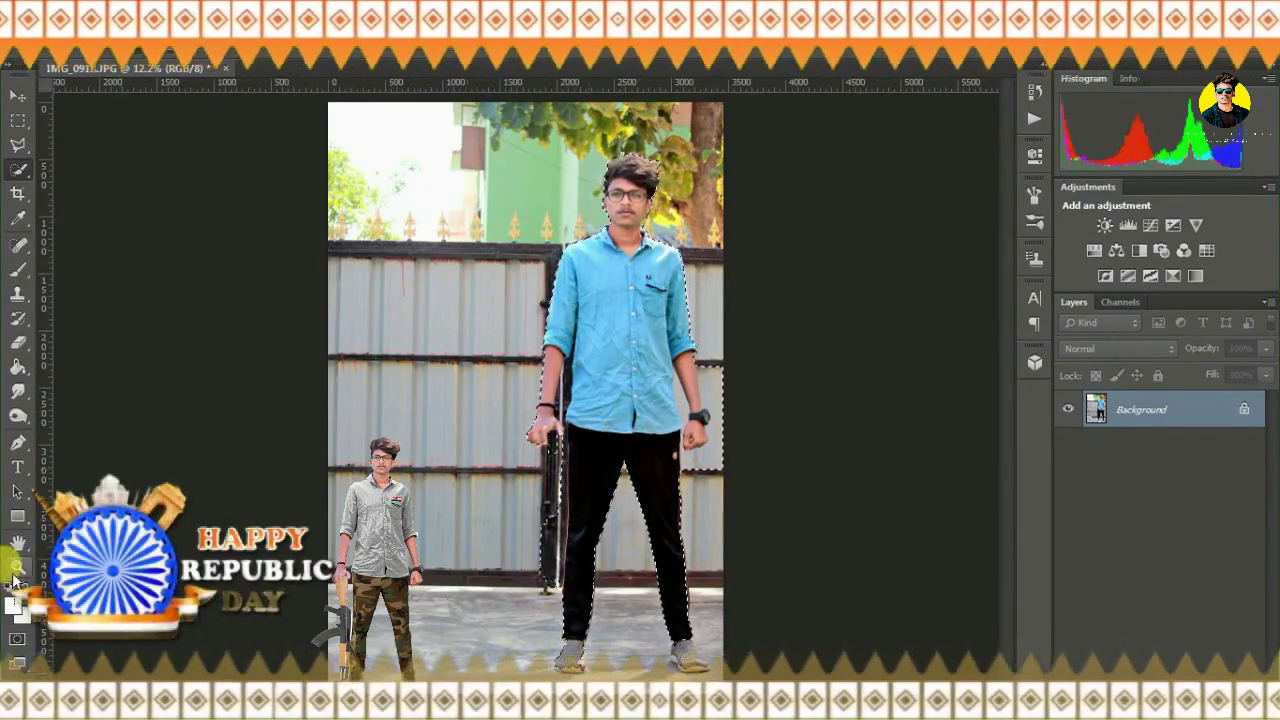
click(608, 662)
key(w)
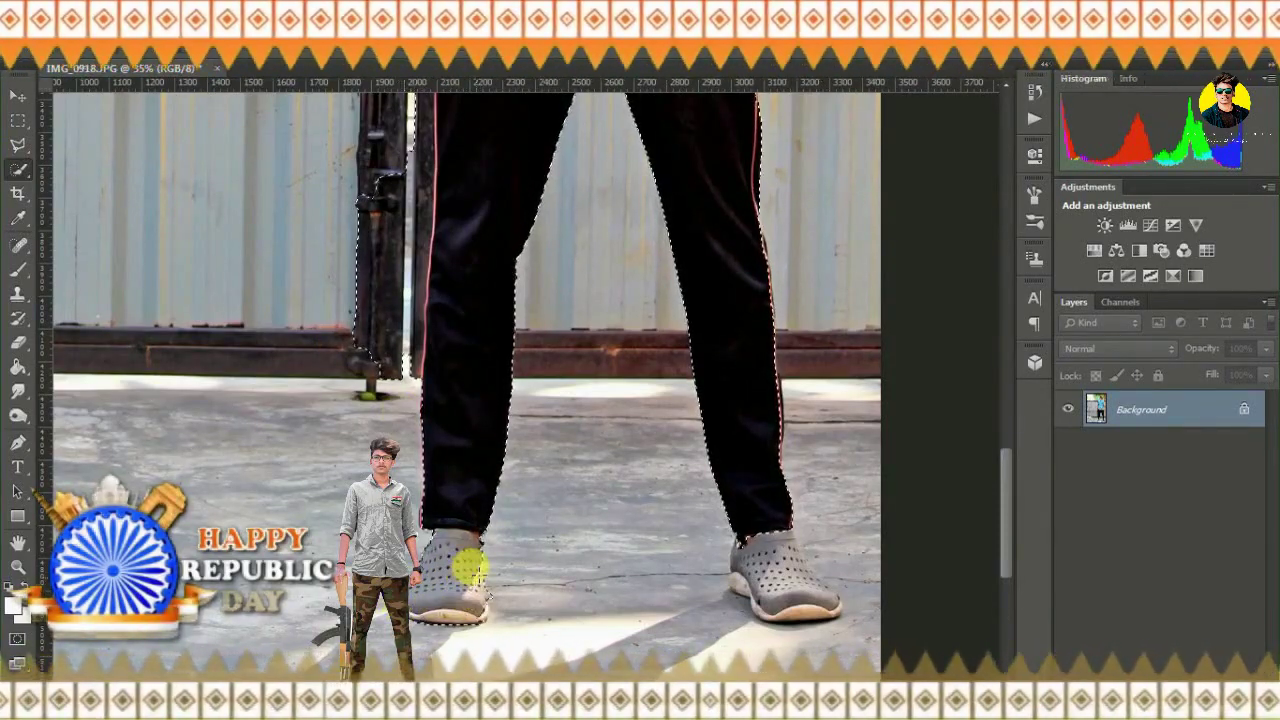
drag(737, 543, 803, 591)
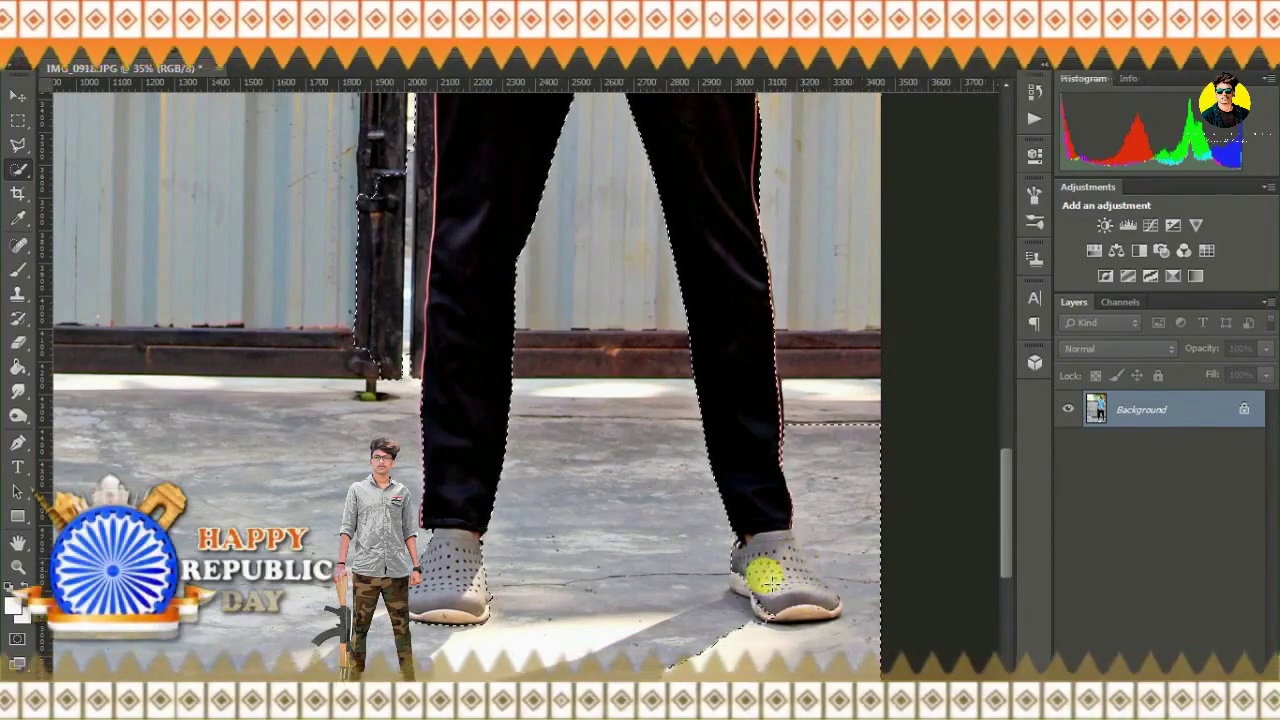
drag(851, 463, 860, 628)
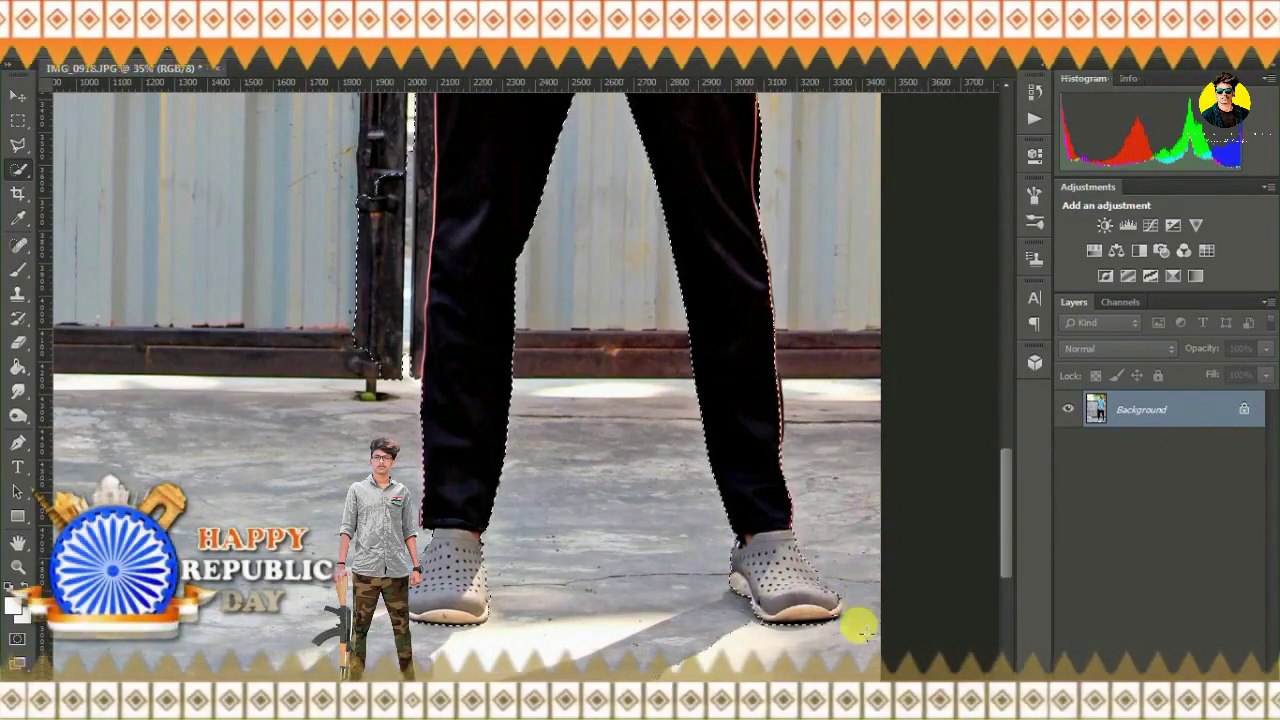
mouse_move(380, 357)
mouse_down()
mouse_move(403, 274)
mouse_move(409, 120)
mouse_up()
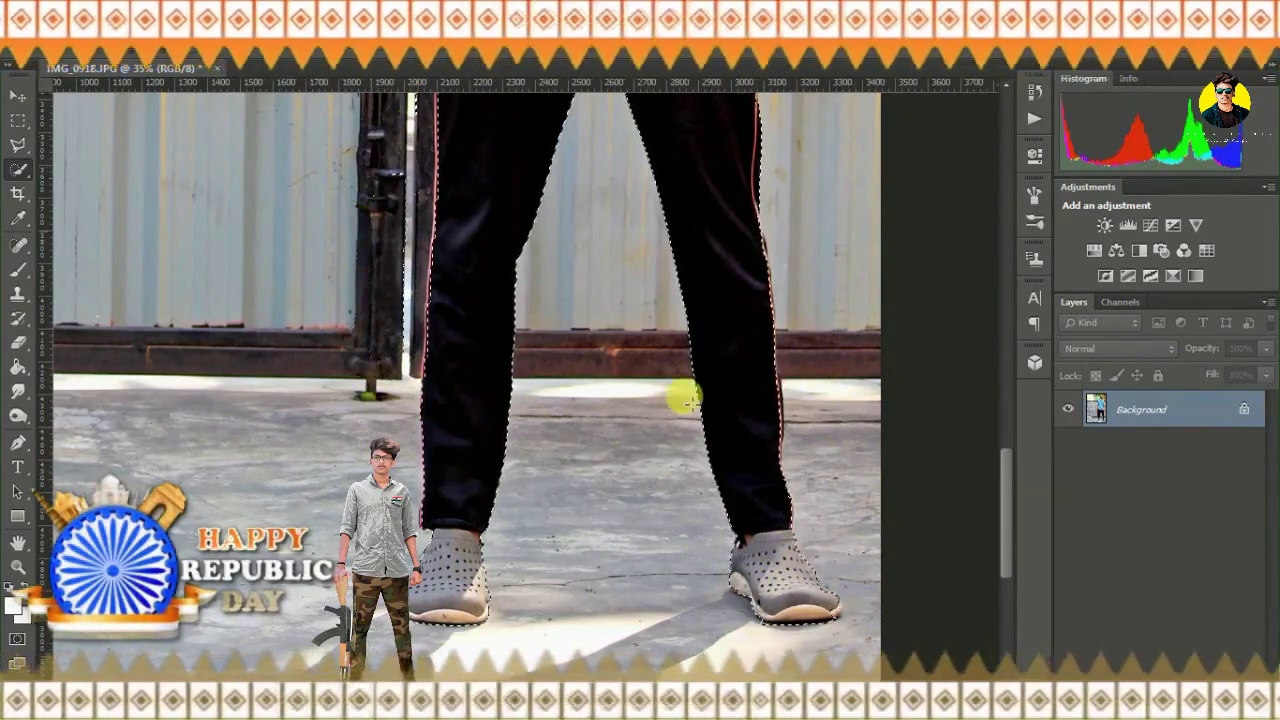
- Refine the selection around both arms, adding the right fist and left fingertips
drag(1004, 442, 1004, 322)
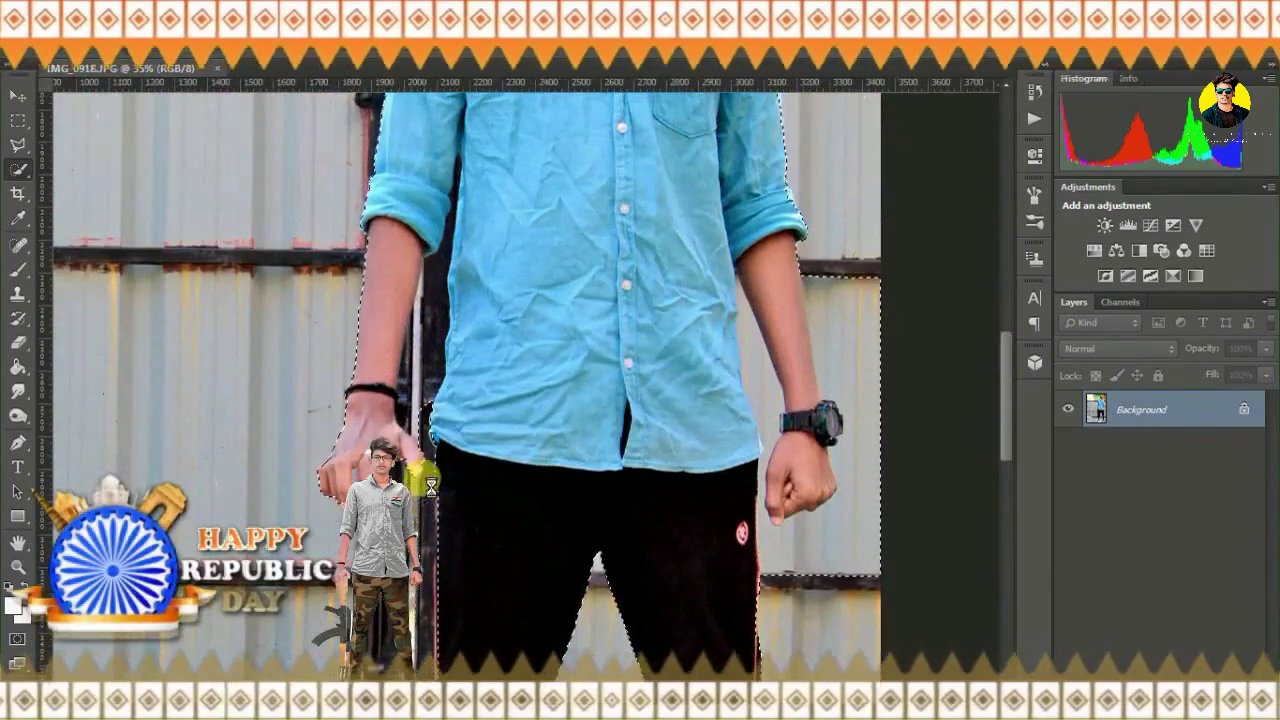
mouse_move(430, 487)
mouse_down()
mouse_move(420, 306)
mouse_move(400, 403)
mouse_move(412, 370)
mouse_up()
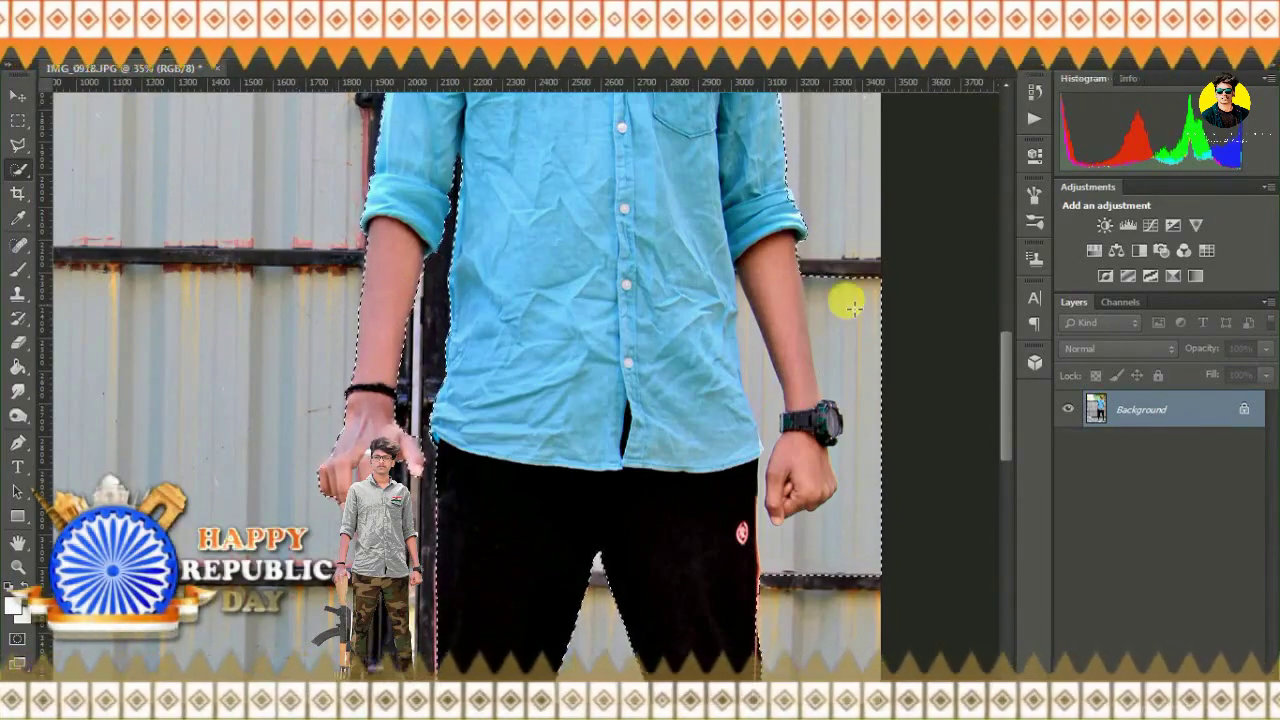
drag(848, 307, 837, 289)
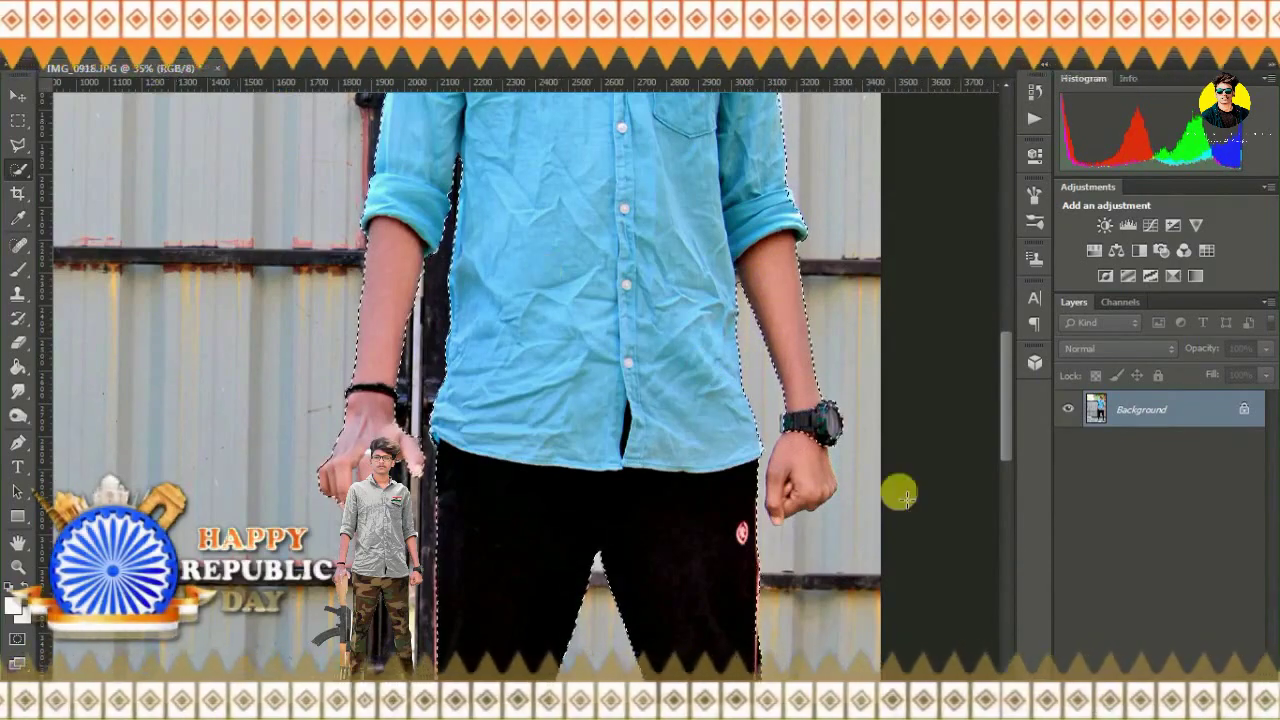
drag(766, 509, 800, 449)
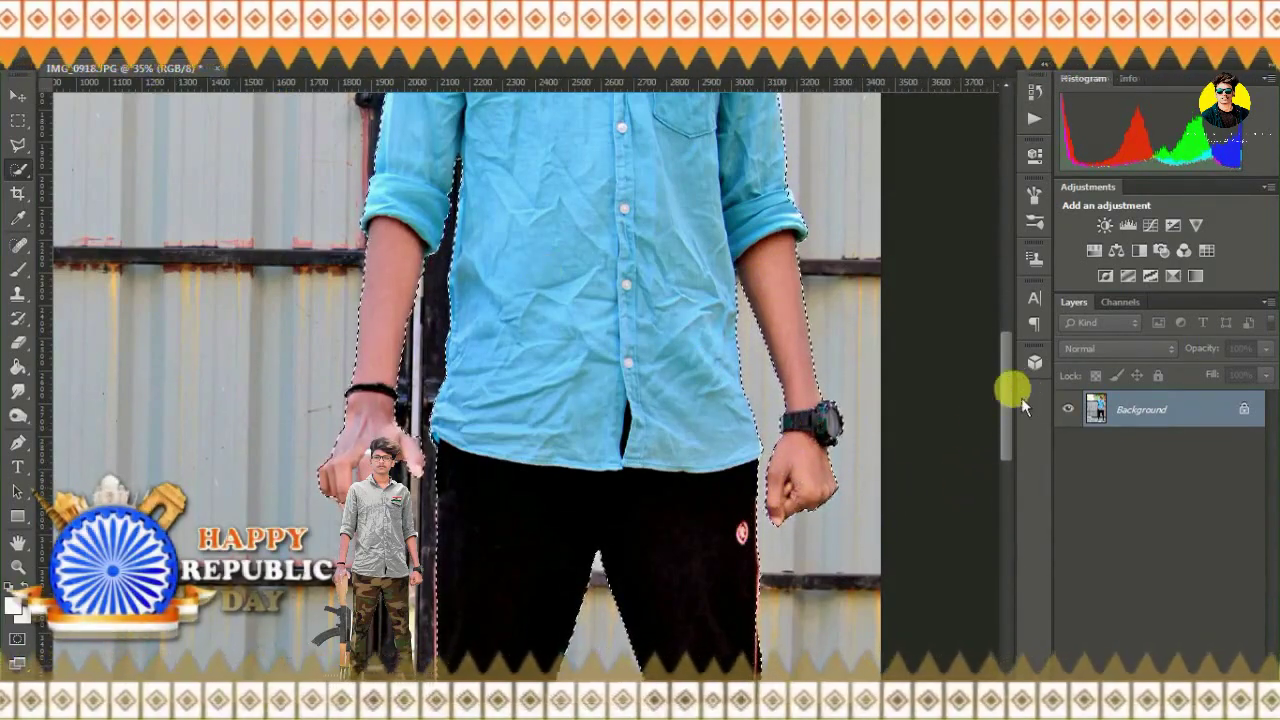
scroll(994, 443, down, 3)
scroll(414, 400, up, 4)
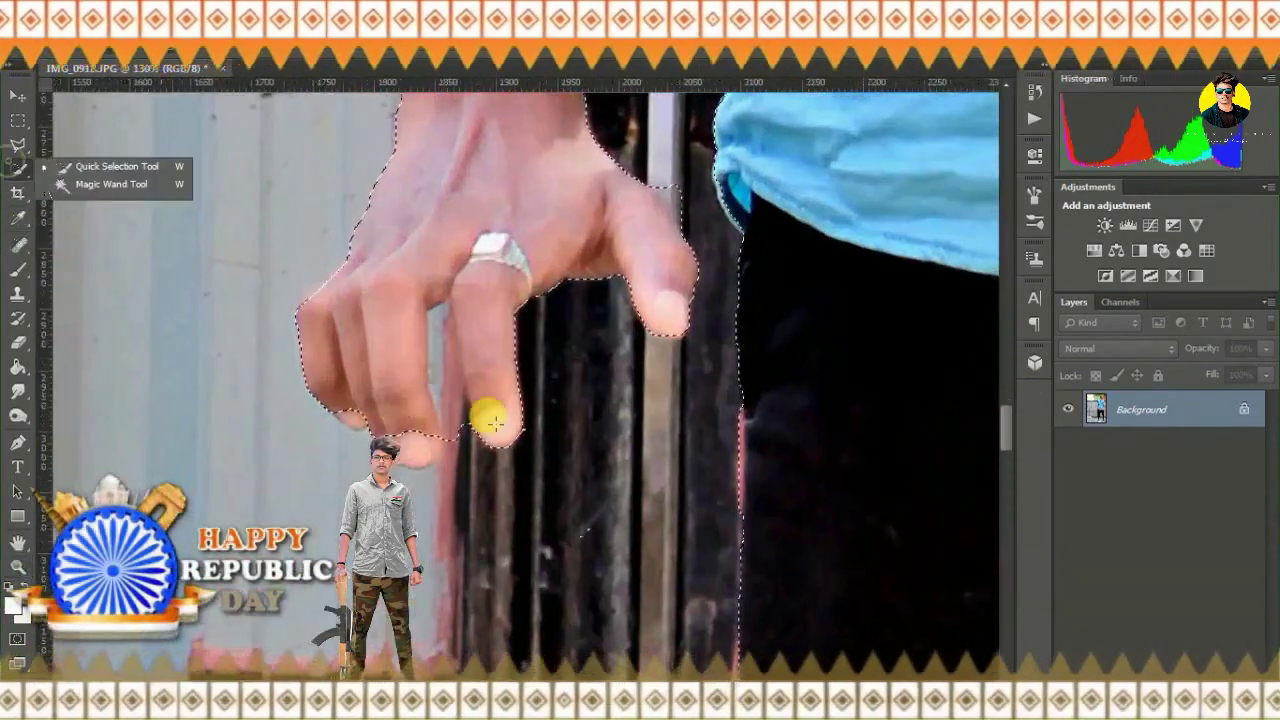
drag(493, 422, 446, 370)
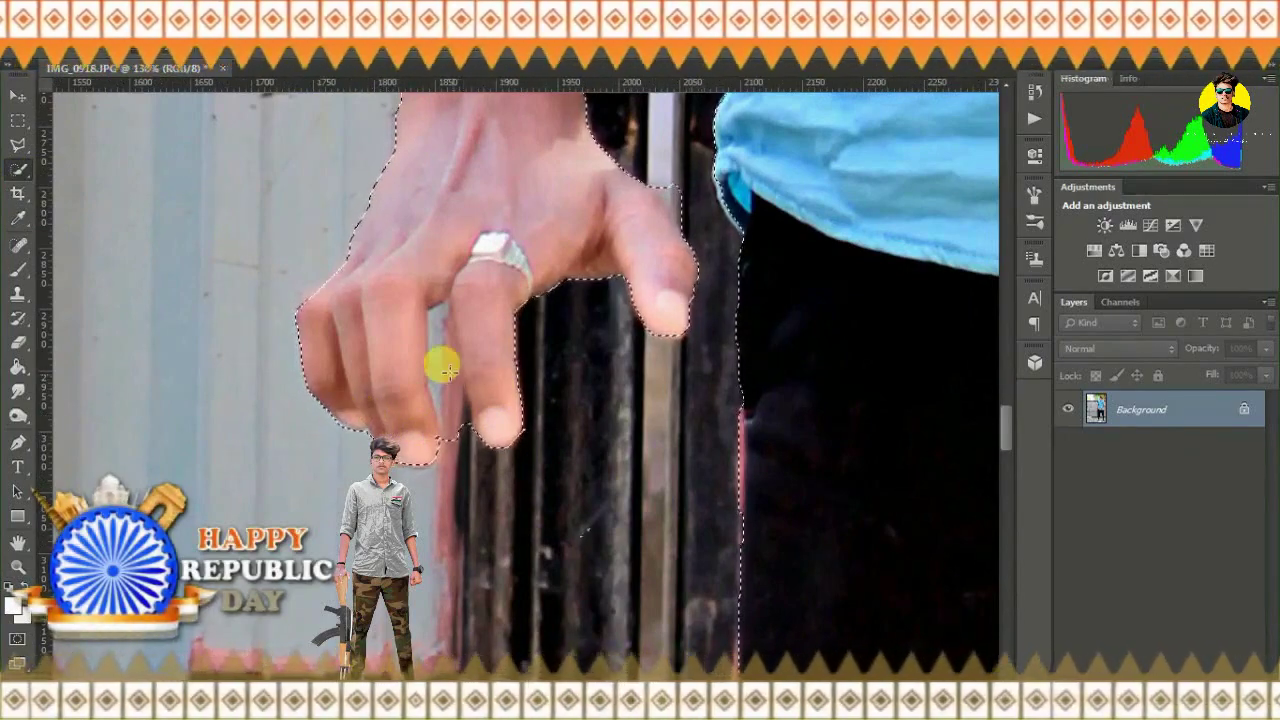
drag(429, 351, 482, 292)
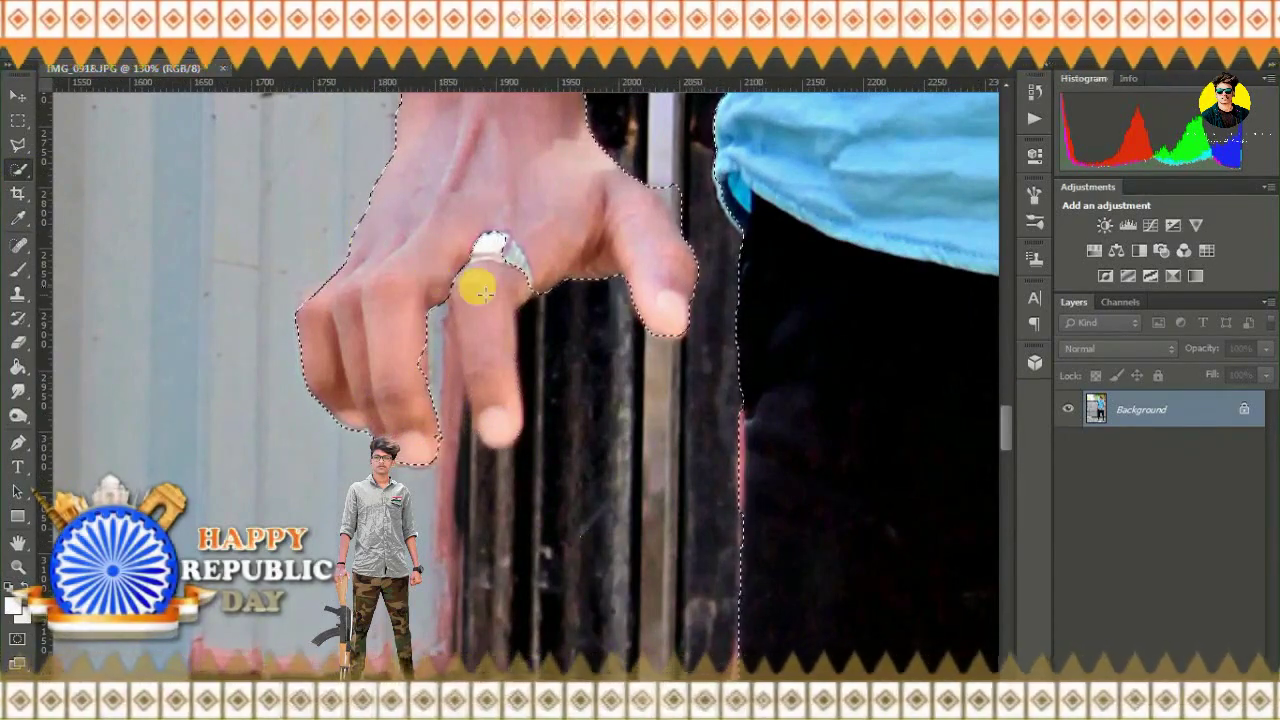
- Trim the selection edge along the man's hair and fit the photo on screen
right_click(474, 252)
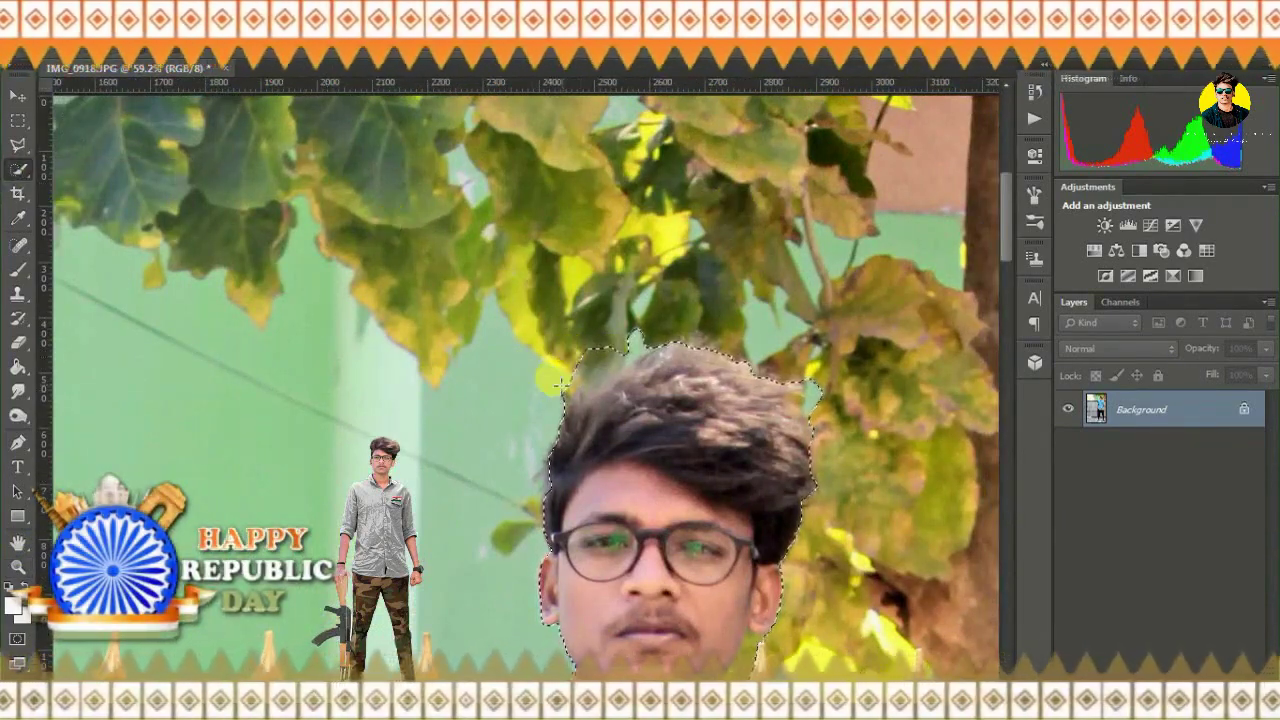
drag(563, 386, 578, 368)
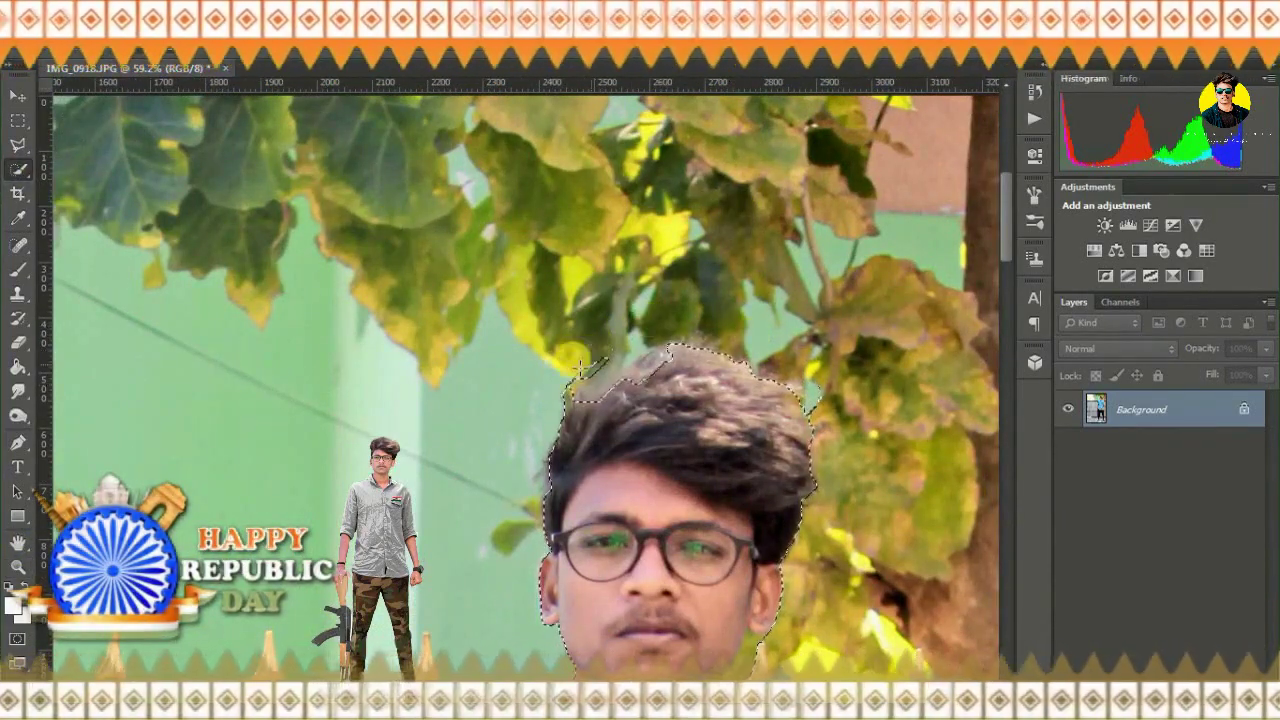
click(613, 362)
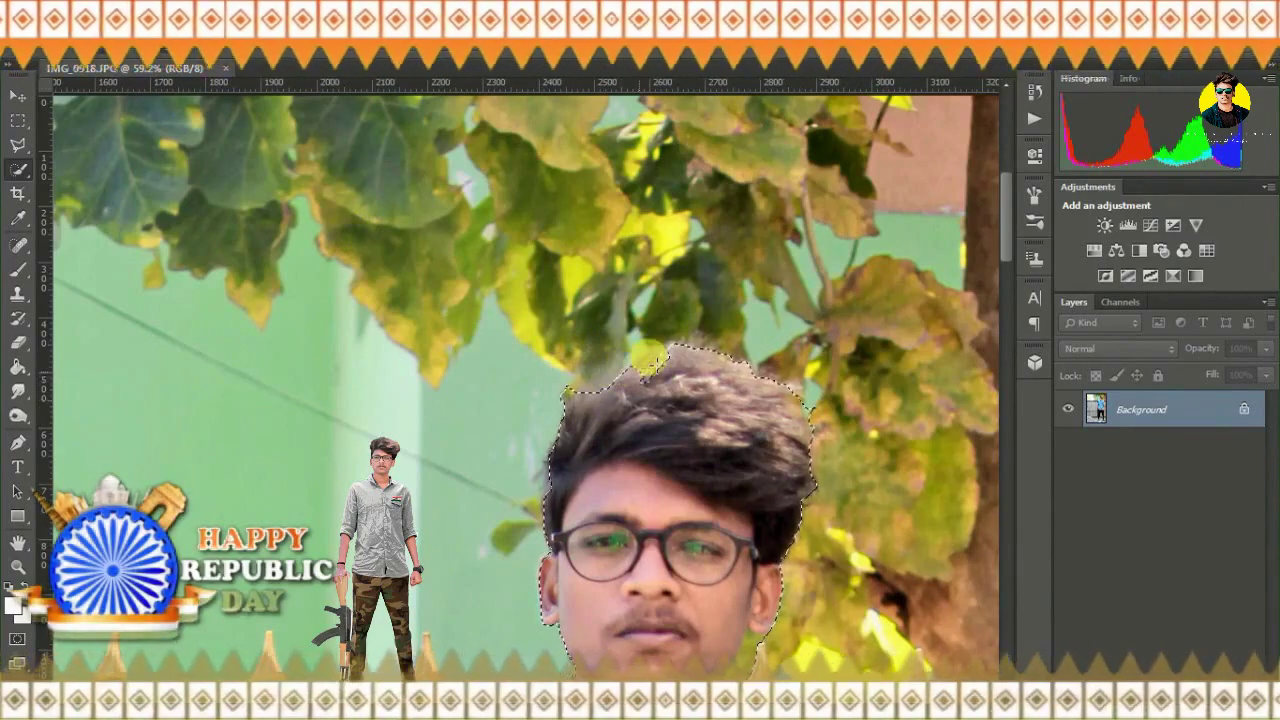
drag(1005, 237, 1005, 277)
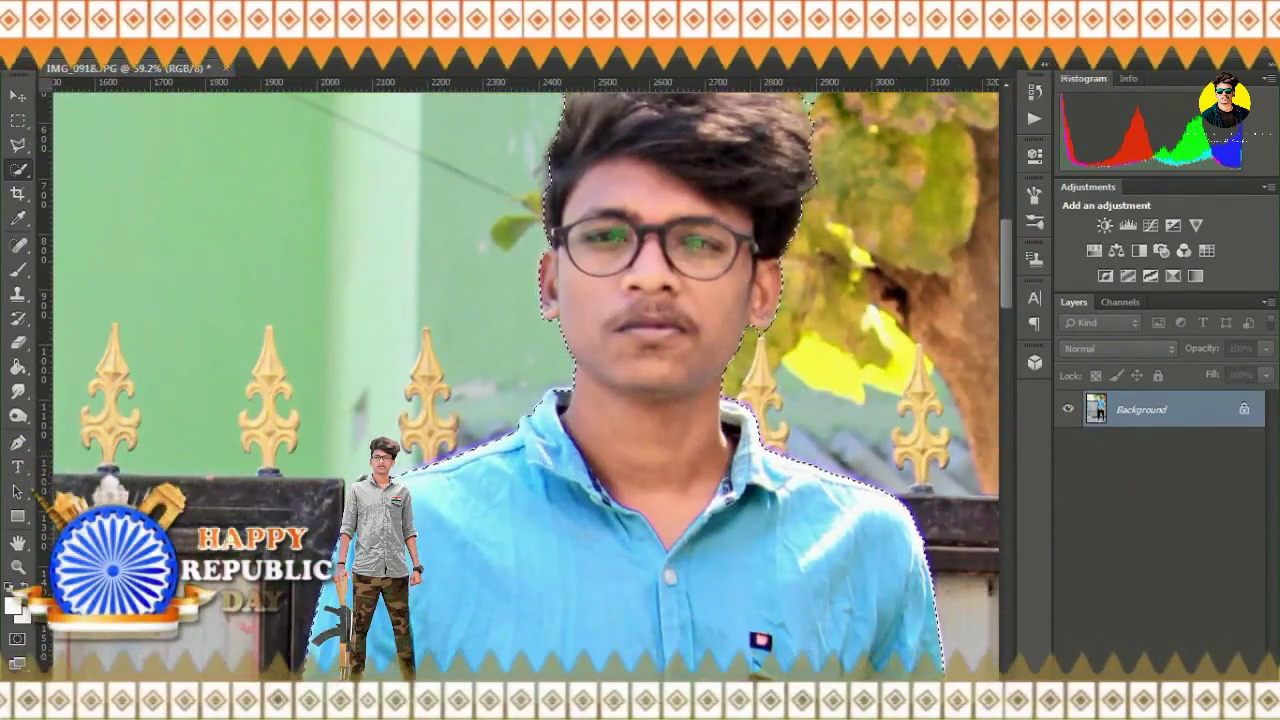
right_click(545, 302)
- Copy the man to a new layer, delete the Background, and shift him about 125 px left
click(555, 310)
click(120, 40)
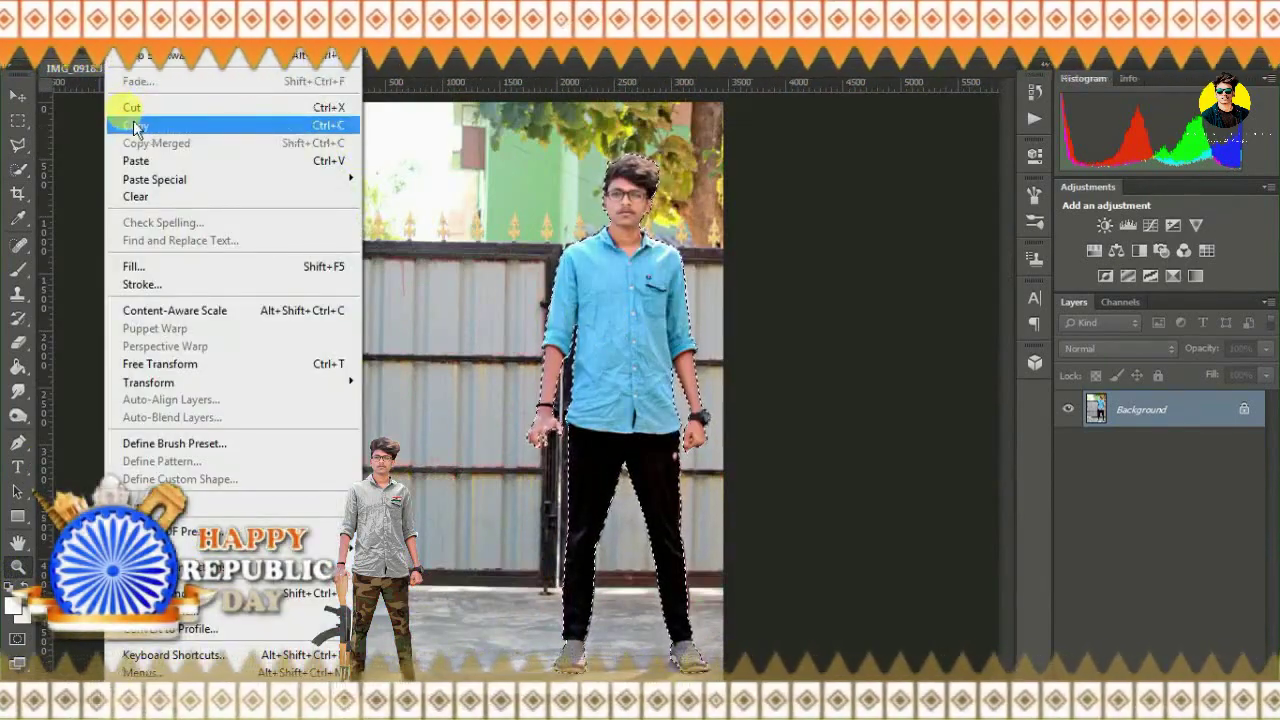
click(135, 127)
click(120, 40)
click(135, 160)
drag(1174, 443, 1245, 660)
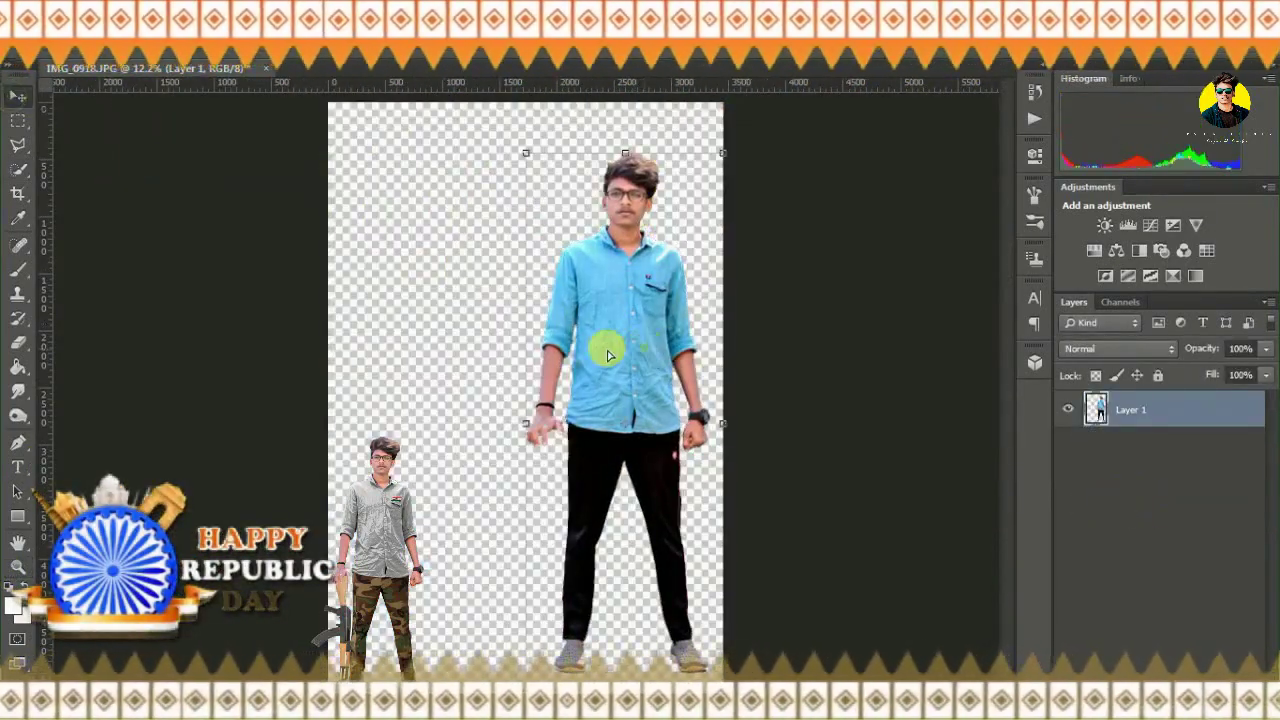
drag(608, 354, 483, 354)
- In Camera Raw, set Blues saturation to -100 and luminance to -36
click(310, 45)
click(450, 120)
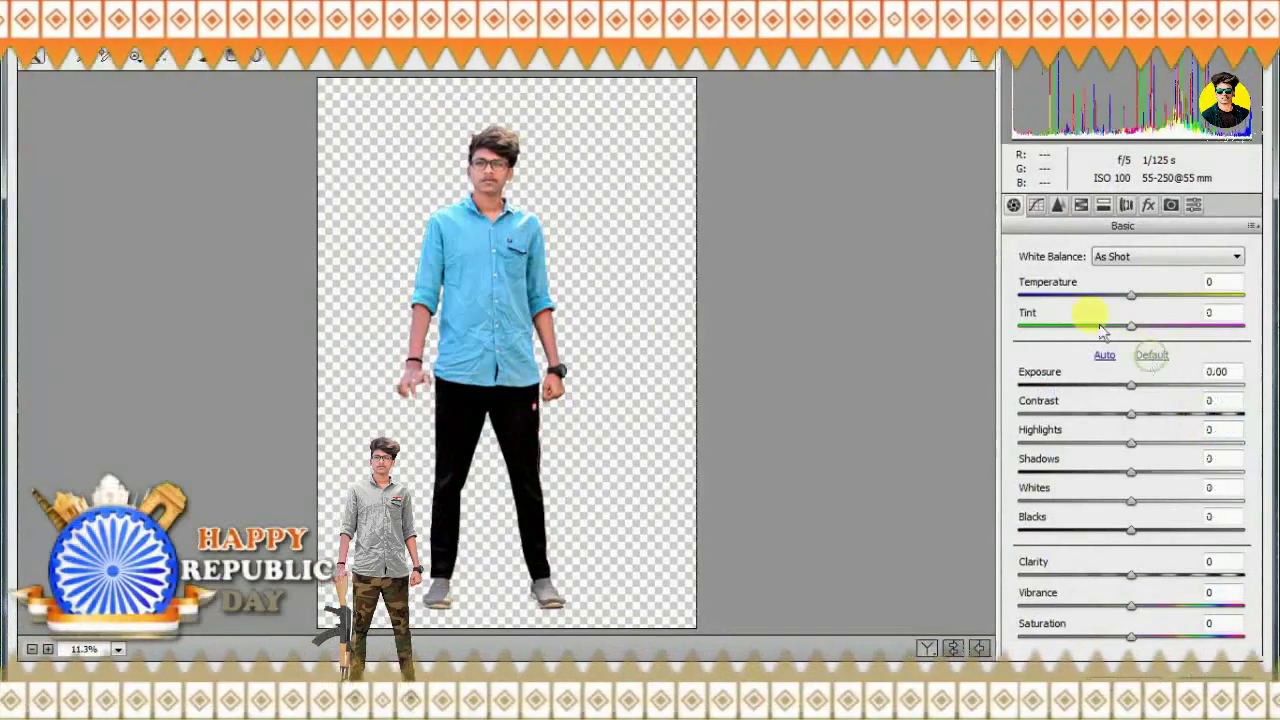
click(1081, 204)
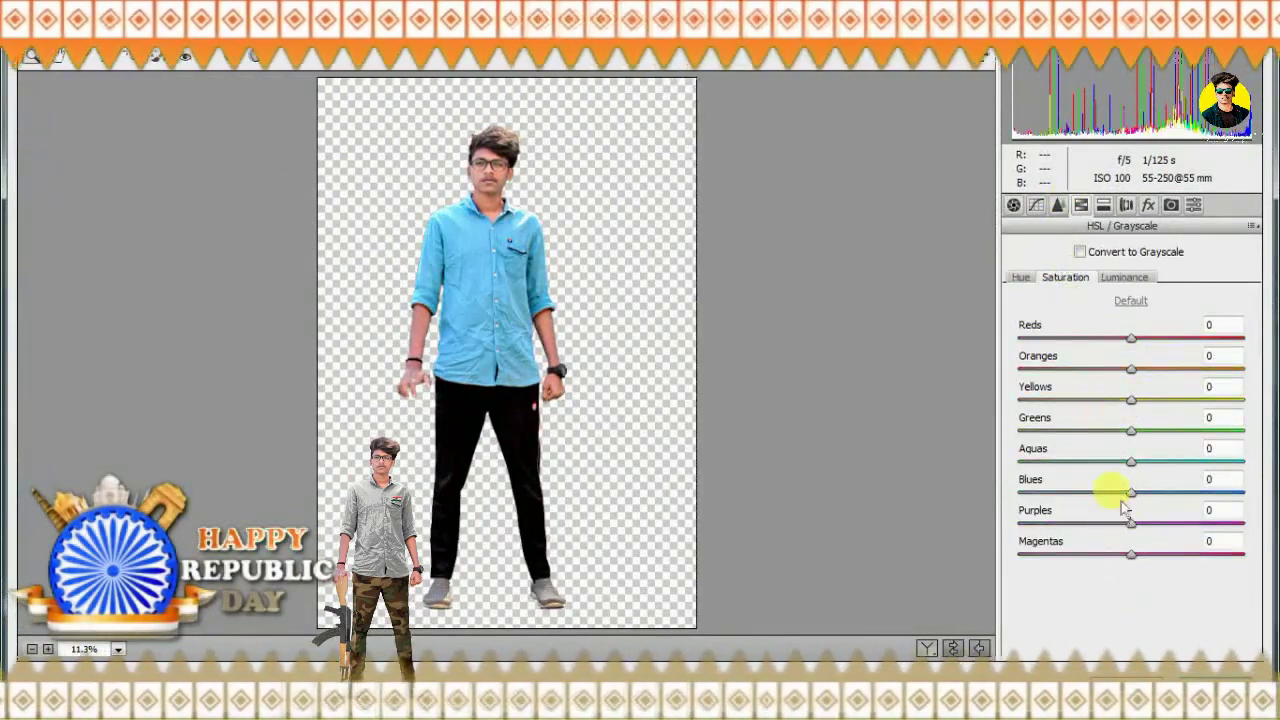
drag(1129, 493, 1019, 493)
click(1105, 278)
drag(1131, 493, 1090, 493)
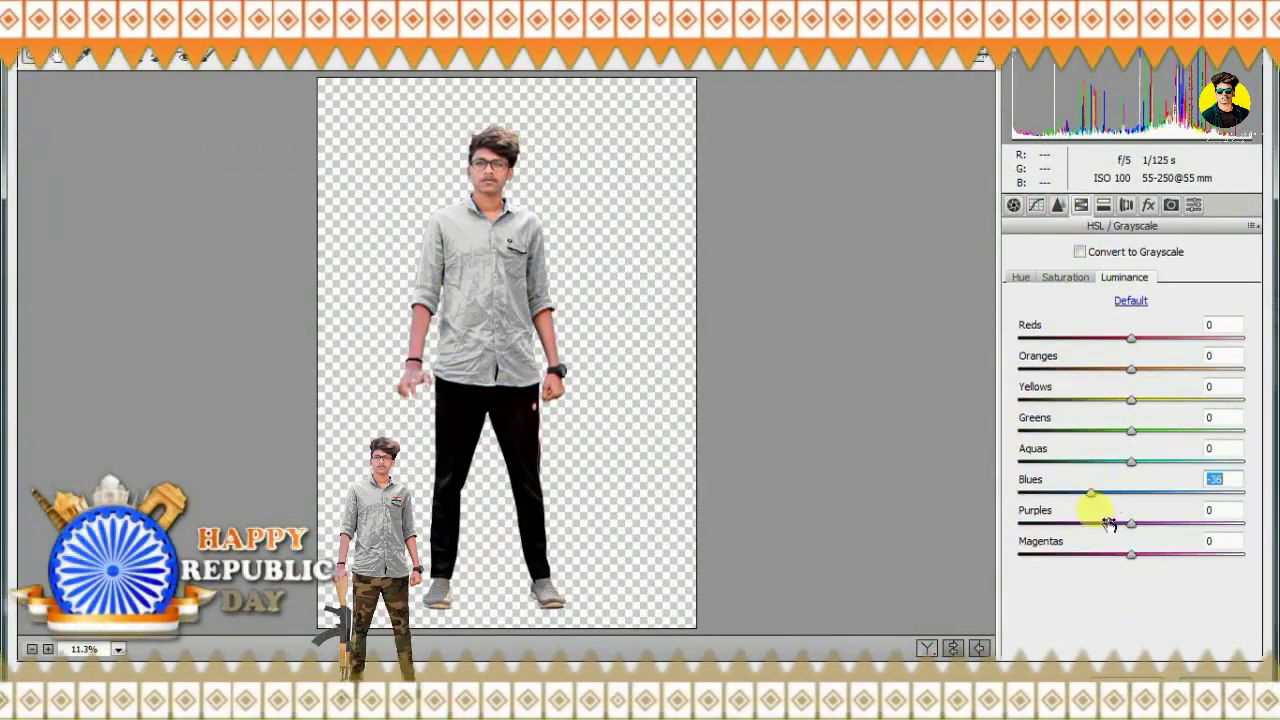
key(Return)
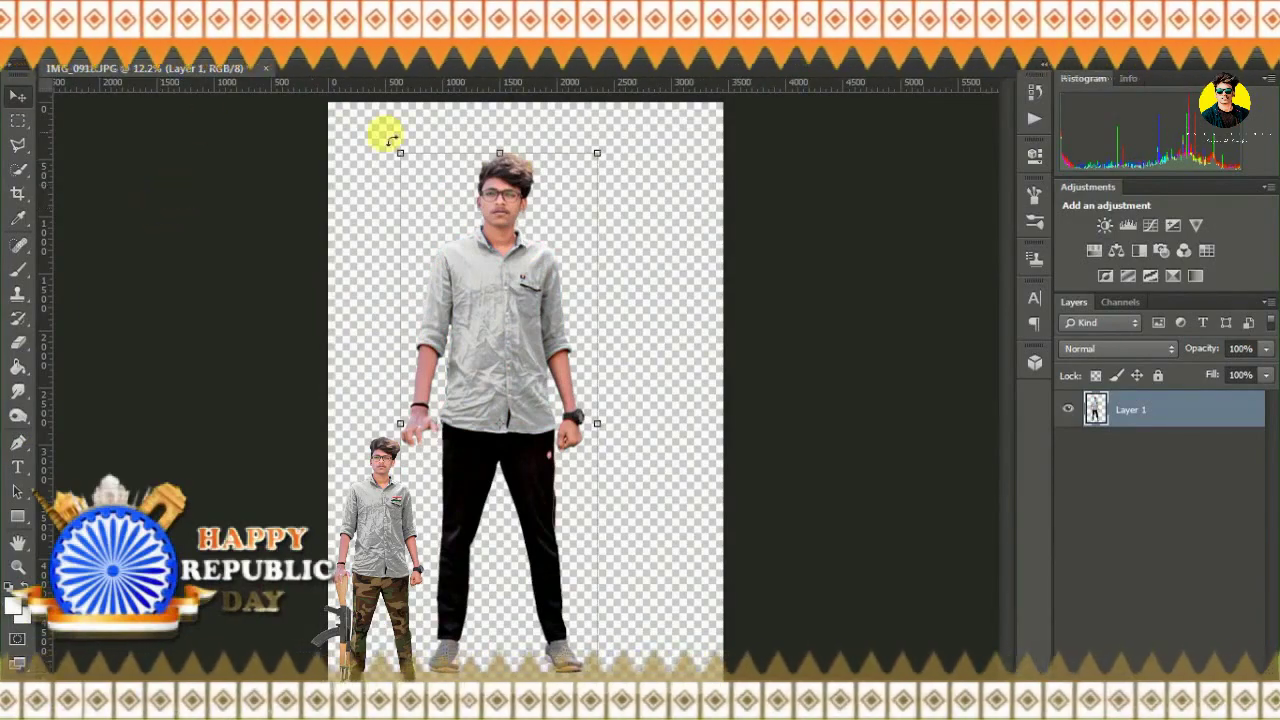
- Place the camouflage trousers image from the D: drive image folders
click(257, 302)
click(90, 345)
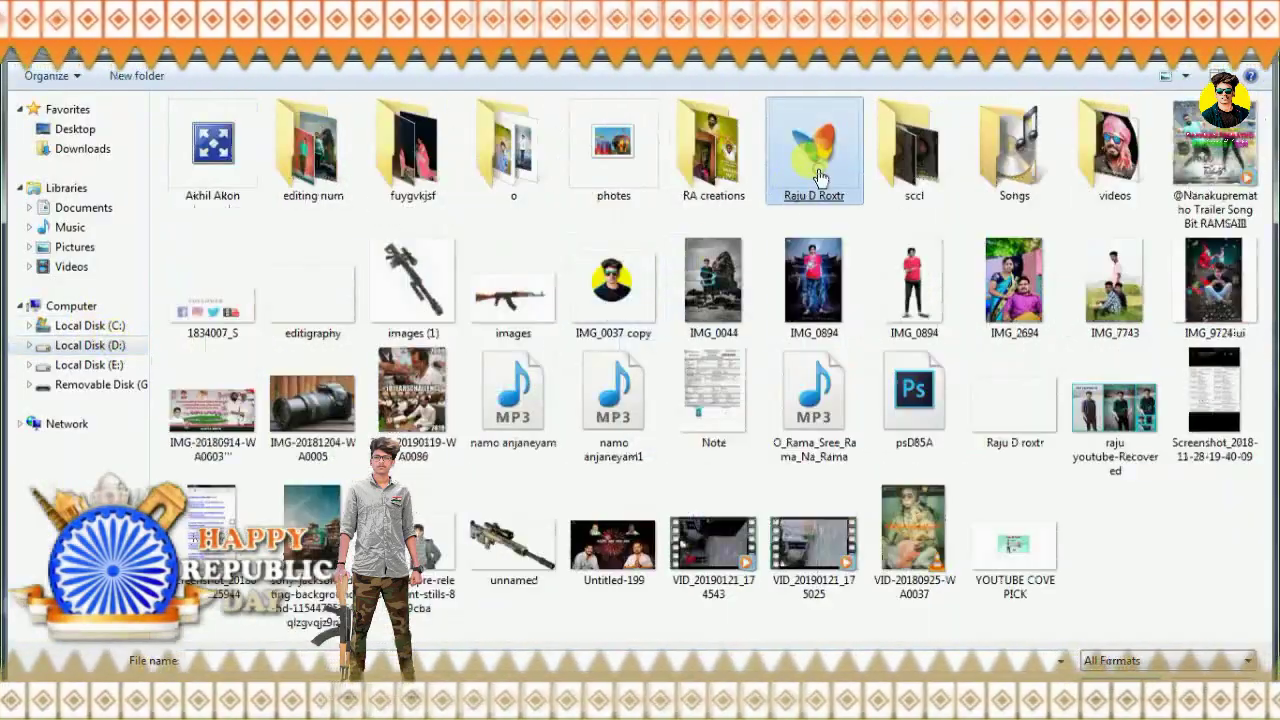
double_click(811, 143)
double_click(281, 187)
double_click(245, 175)
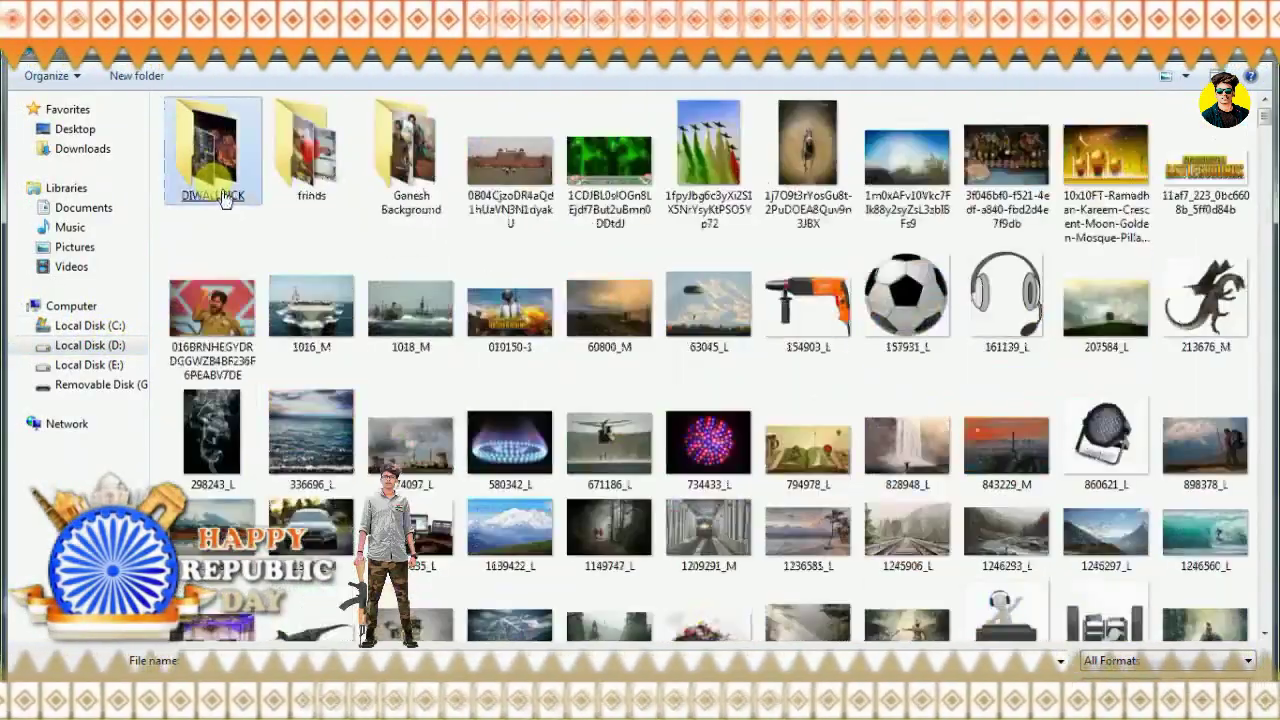
double_click(214, 180)
double_click(787, 333)
- Move and stretch the camouflage trousers over both legs, then zoom in on them
drag(543, 371, 505, 585)
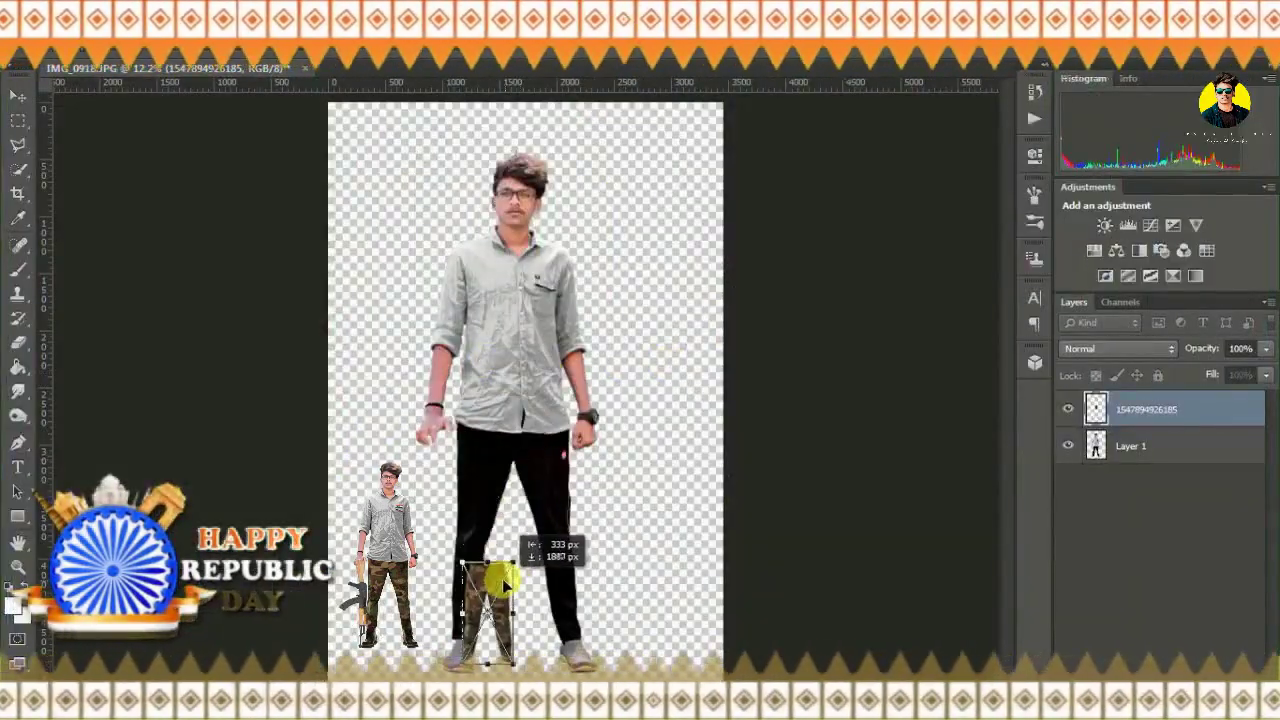
drag(565, 500, 527, 428)
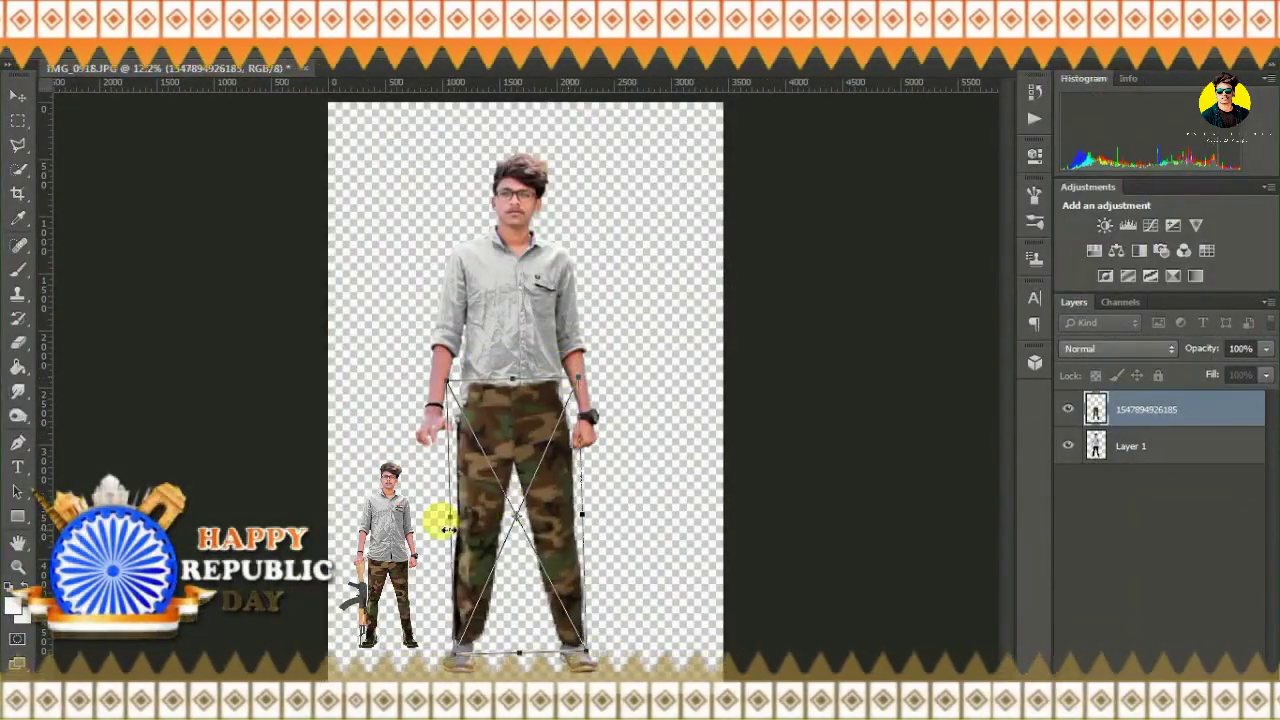
drag(451, 516, 447, 520)
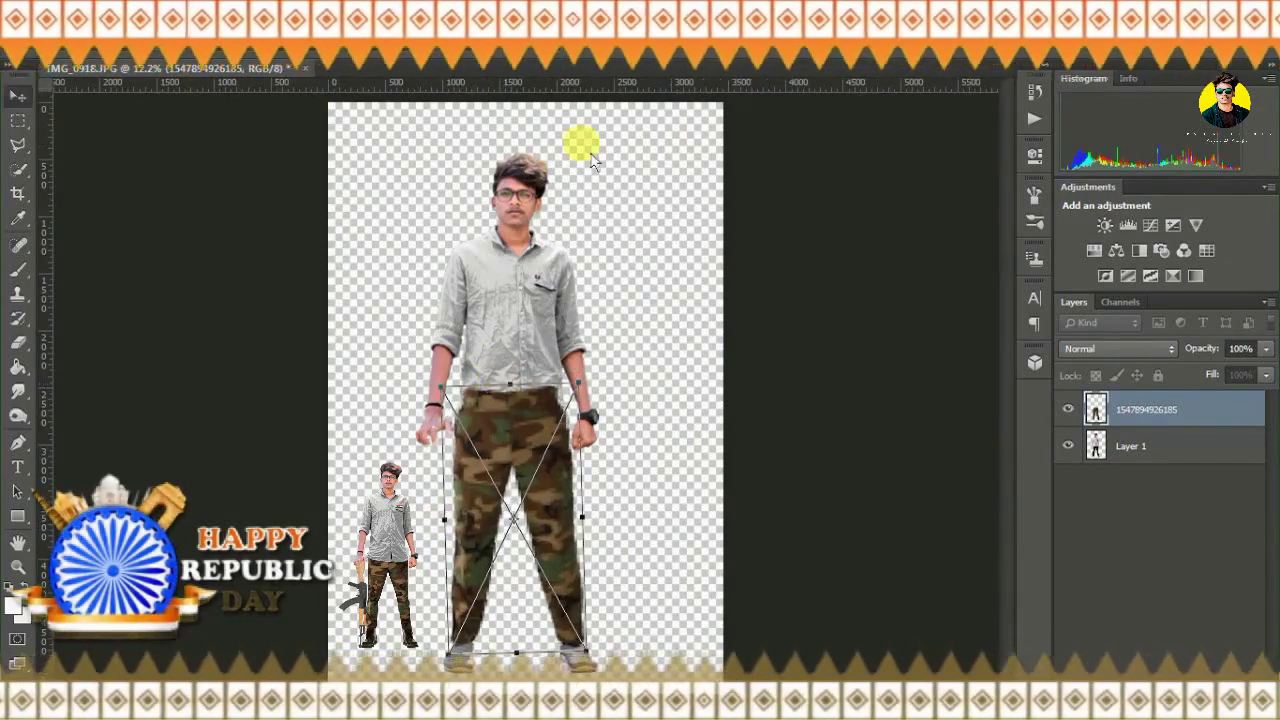
key(z)
drag(518, 433, 650, 483)
- Lower the trousers layer fill to 55%, rasterize it, and erase trousers overlapping the shirt
drag(1258, 388, 1216, 390)
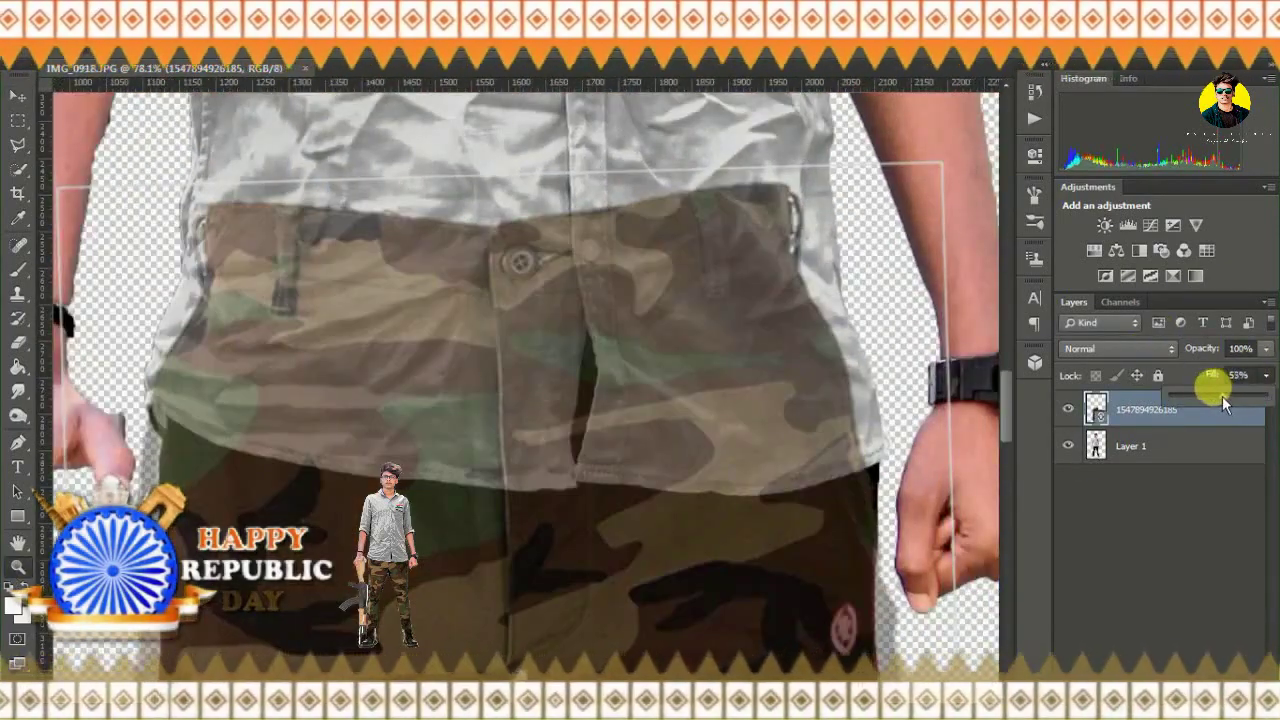
drag(263, 474, 508, 523)
click(18, 342)
click(129, 234)
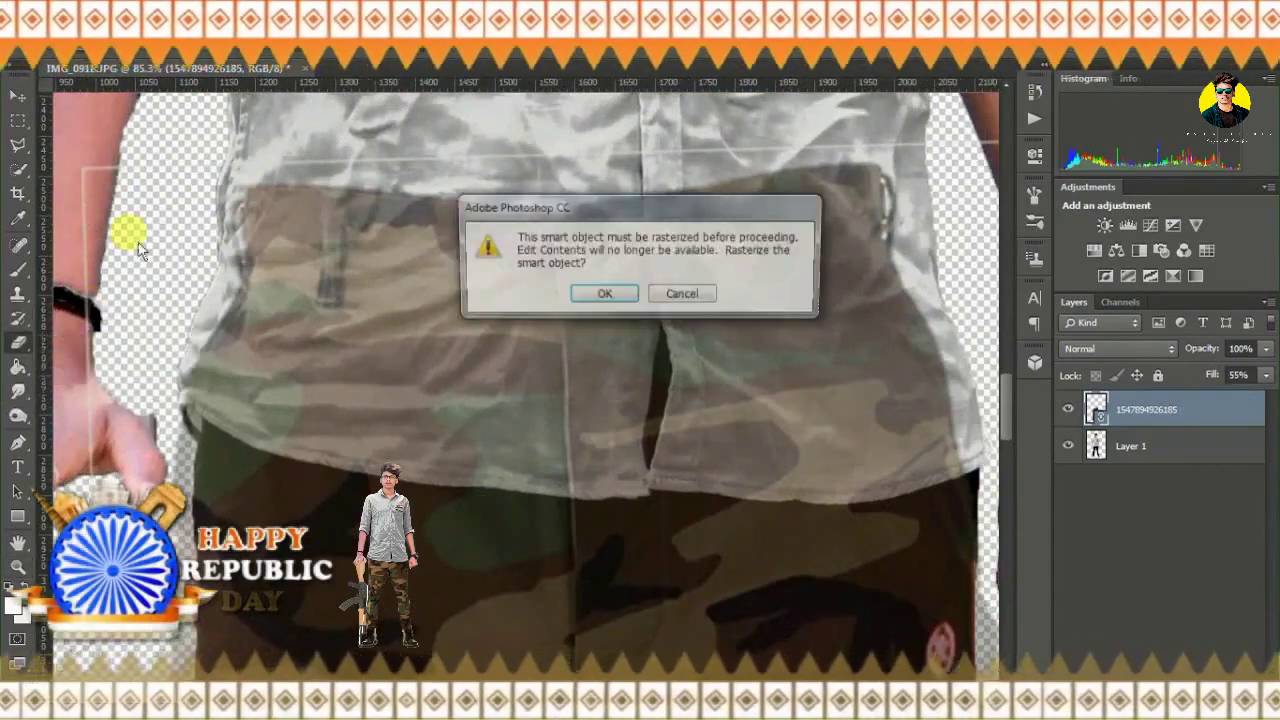
key(Return)
mouse_move(297, 143)
mouse_down()
mouse_move(66, 203)
mouse_move(662, 343)
mouse_move(766, 149)
mouse_up()
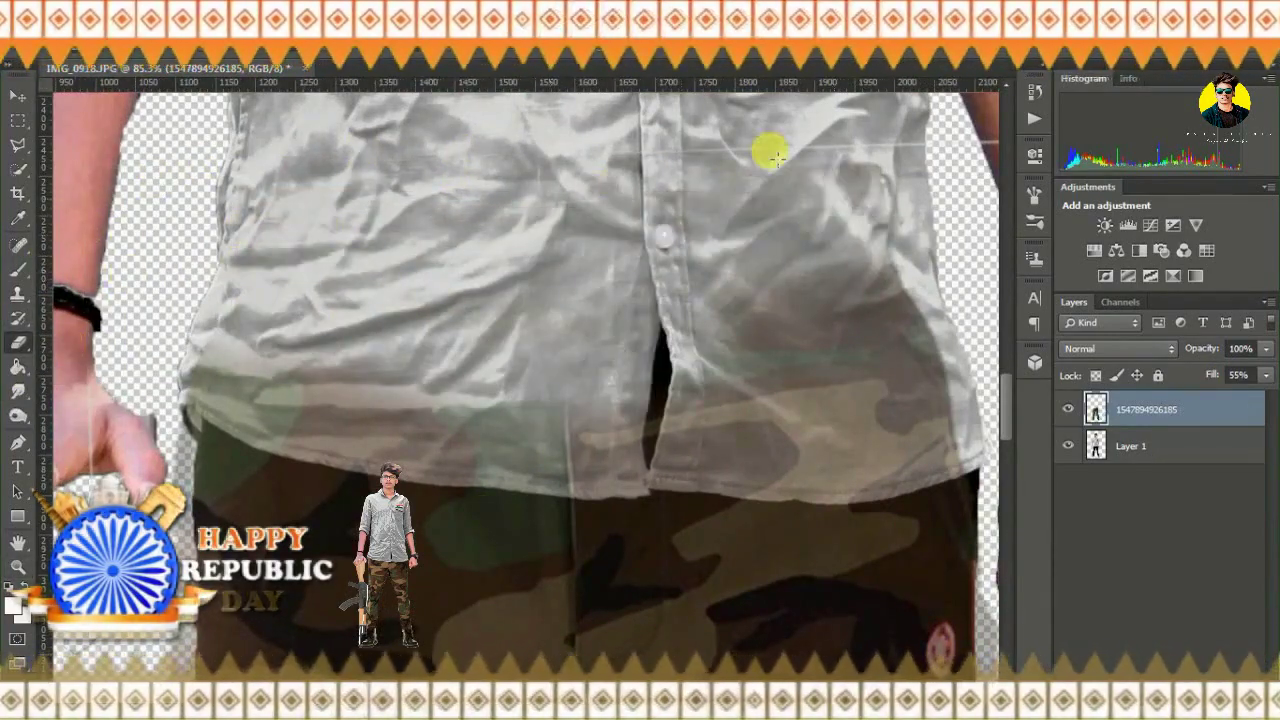
- Erase leftover trousers from the shirt's lower edge and the right leg's inner edge
right_click(724, 298)
key(Return)
mouse_move(871, 286)
mouse_down()
mouse_move(925, 322)
mouse_move(871, 437)
mouse_move(197, 407)
mouse_move(718, 381)
mouse_up()
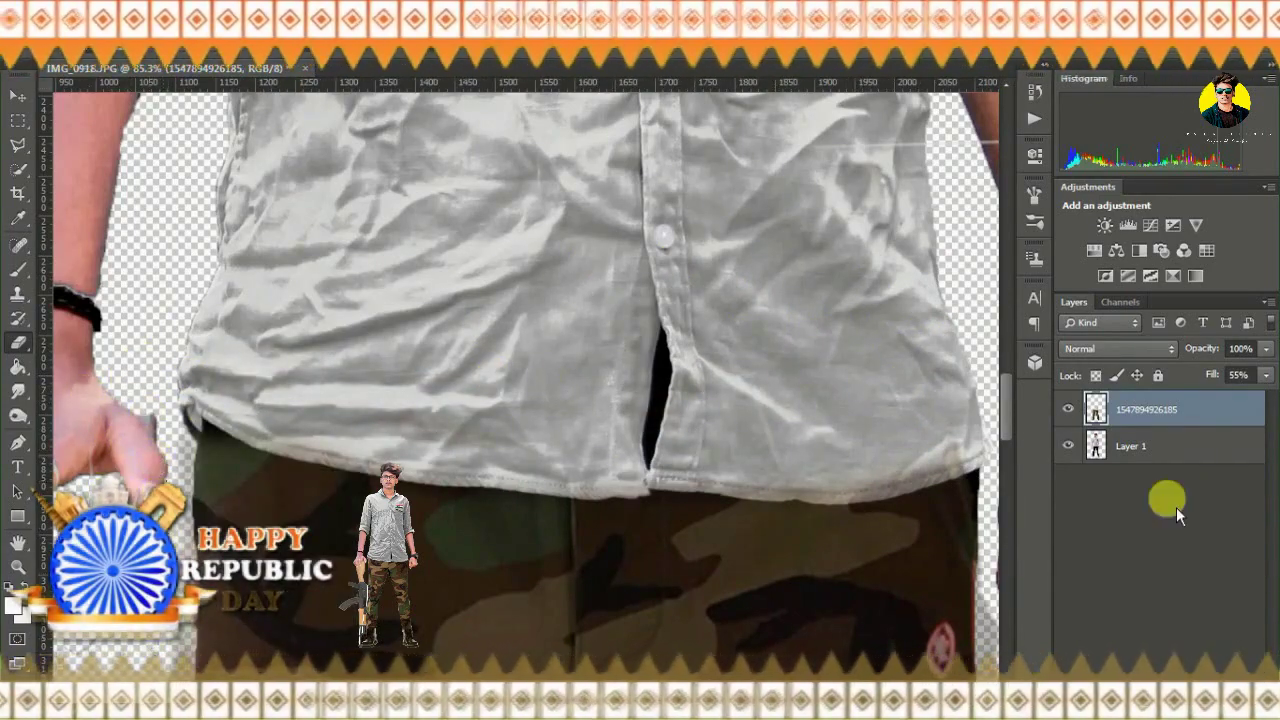
scroll(1006, 429, down, 5)
scroll(160, 120, down, 3)
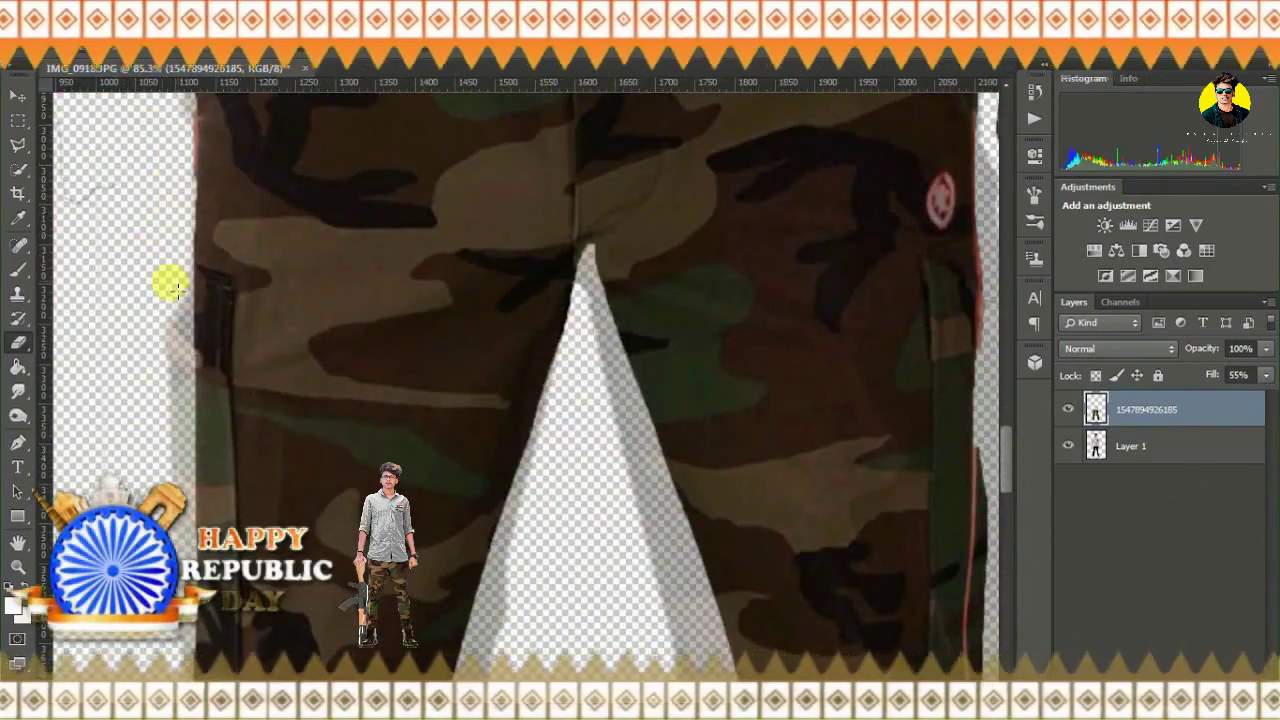
scroll(990, 432, down, 5)
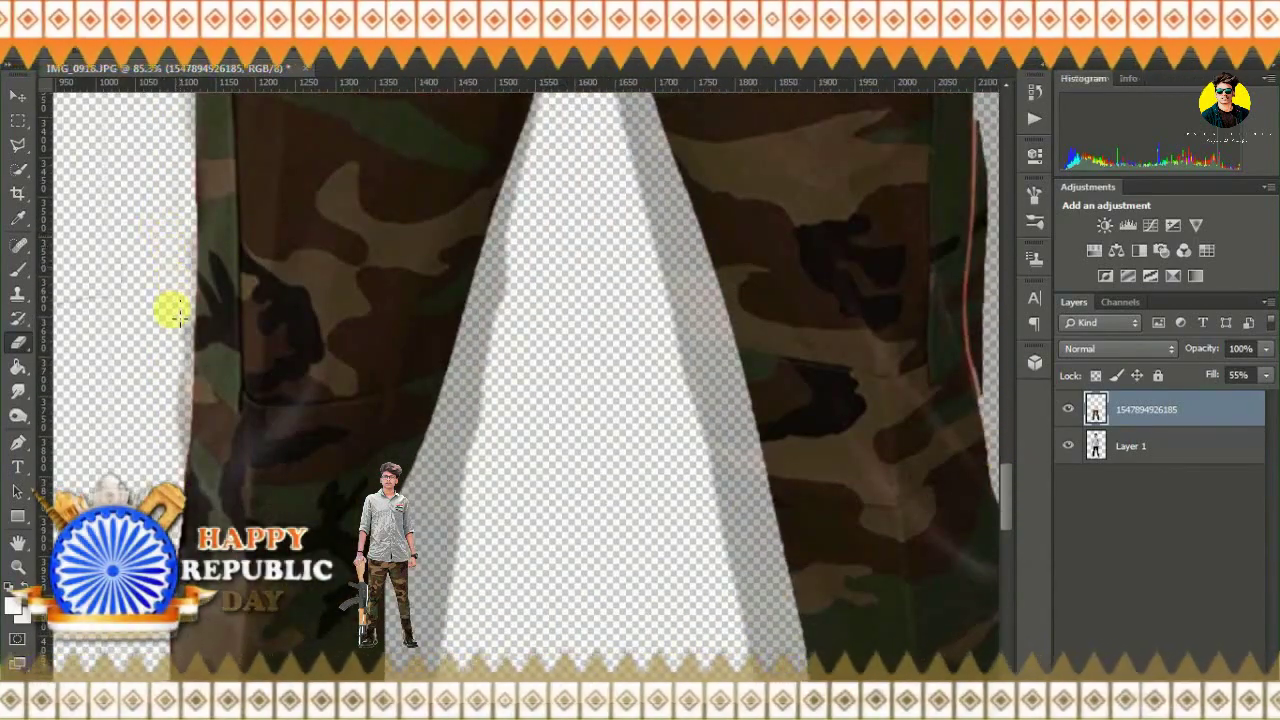
scroll(1006, 509, down, 3)
scroll(1006, 509, down, 3)
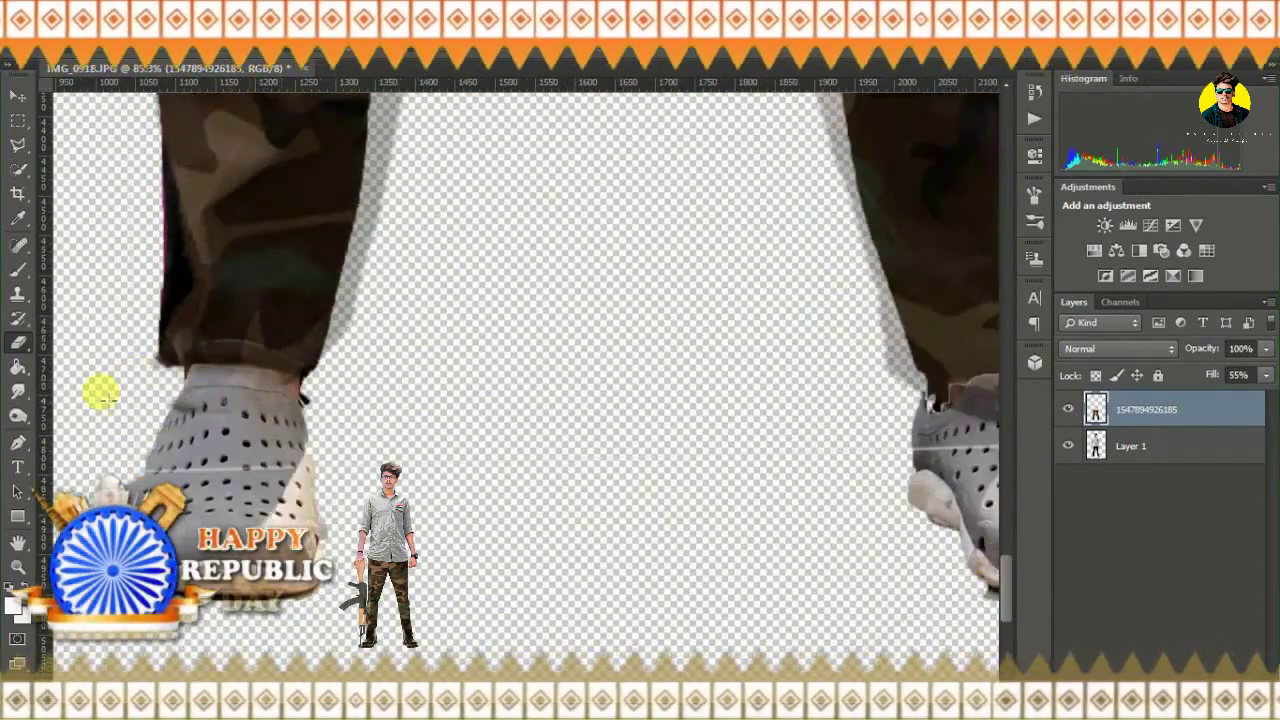
scroll(1002, 589, up, 3)
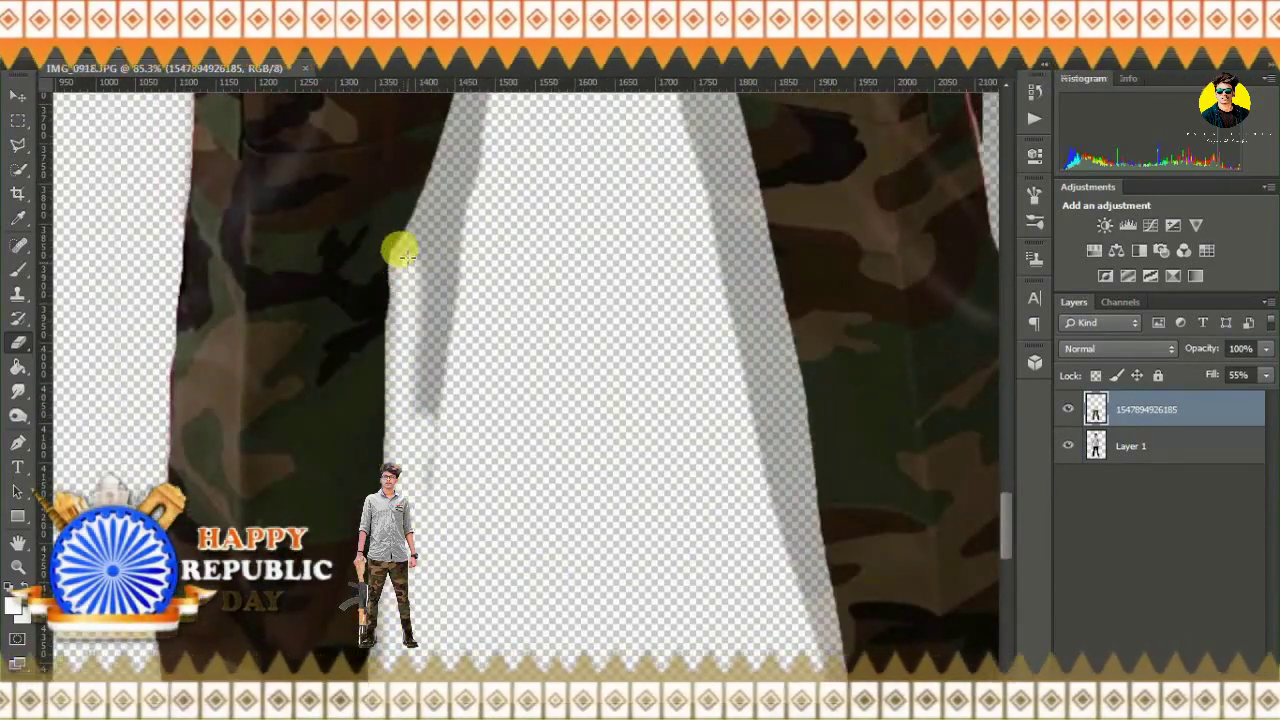
scroll(1005, 508, up, 3)
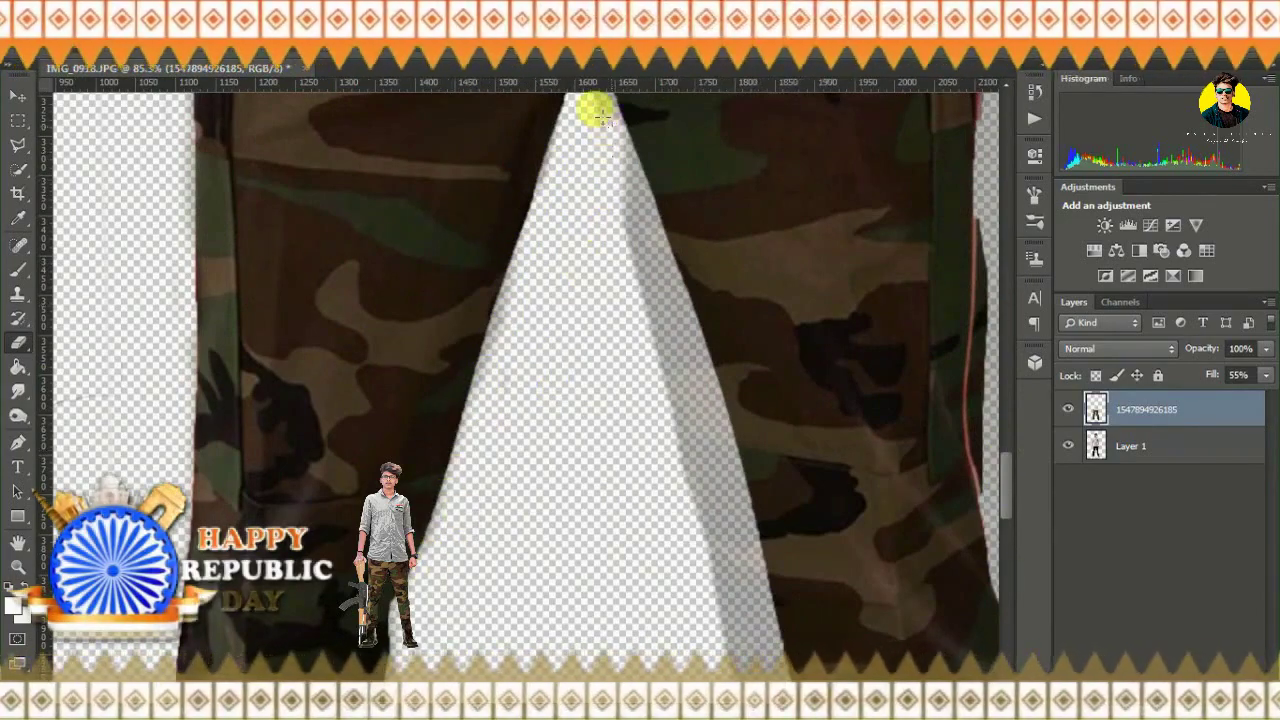
scroll(1012, 490, up, 3)
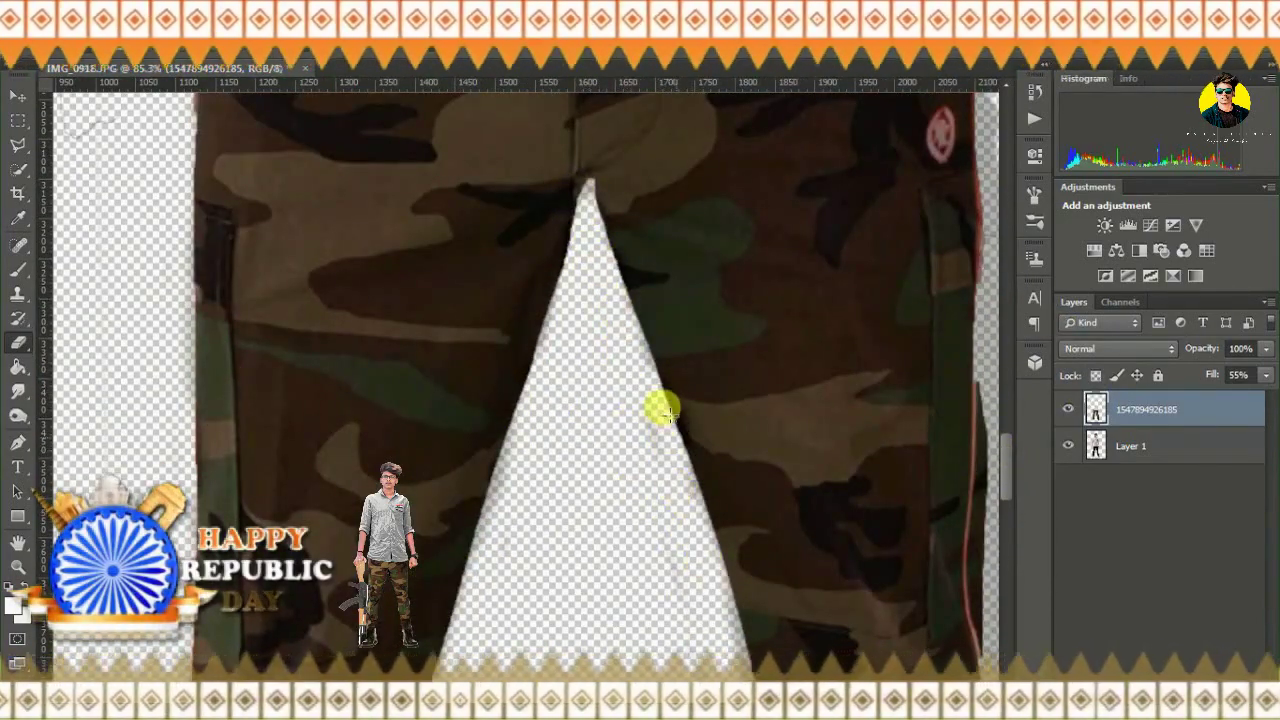
scroll(1014, 500, down, 3)
drag(727, 185, 762, 478)
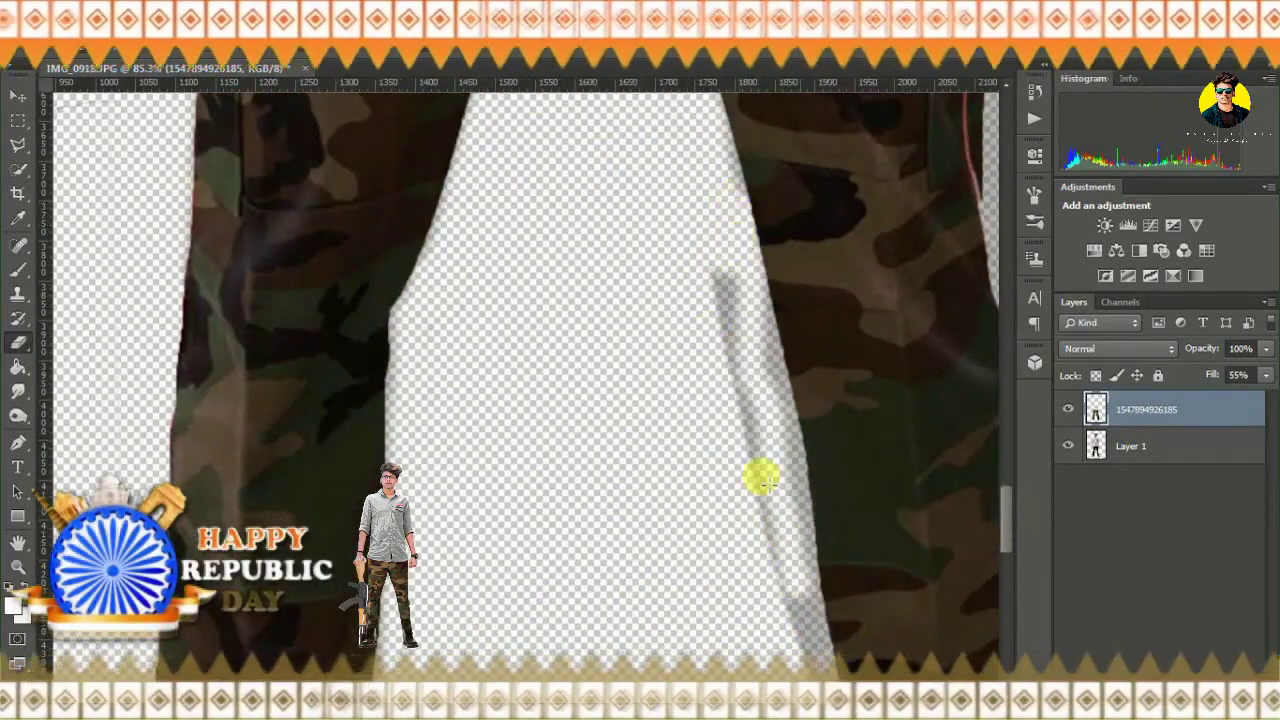
scroll(1005, 510, down, 3)
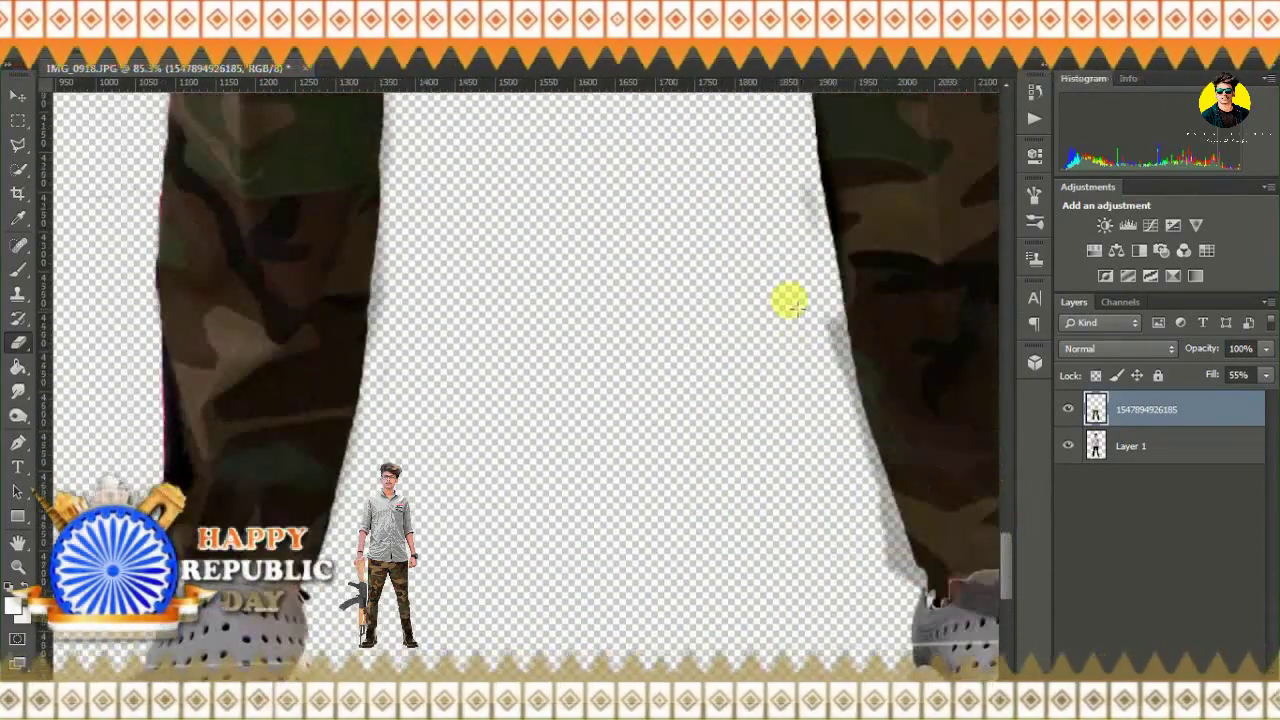
scroll(665, 657, right, 5)
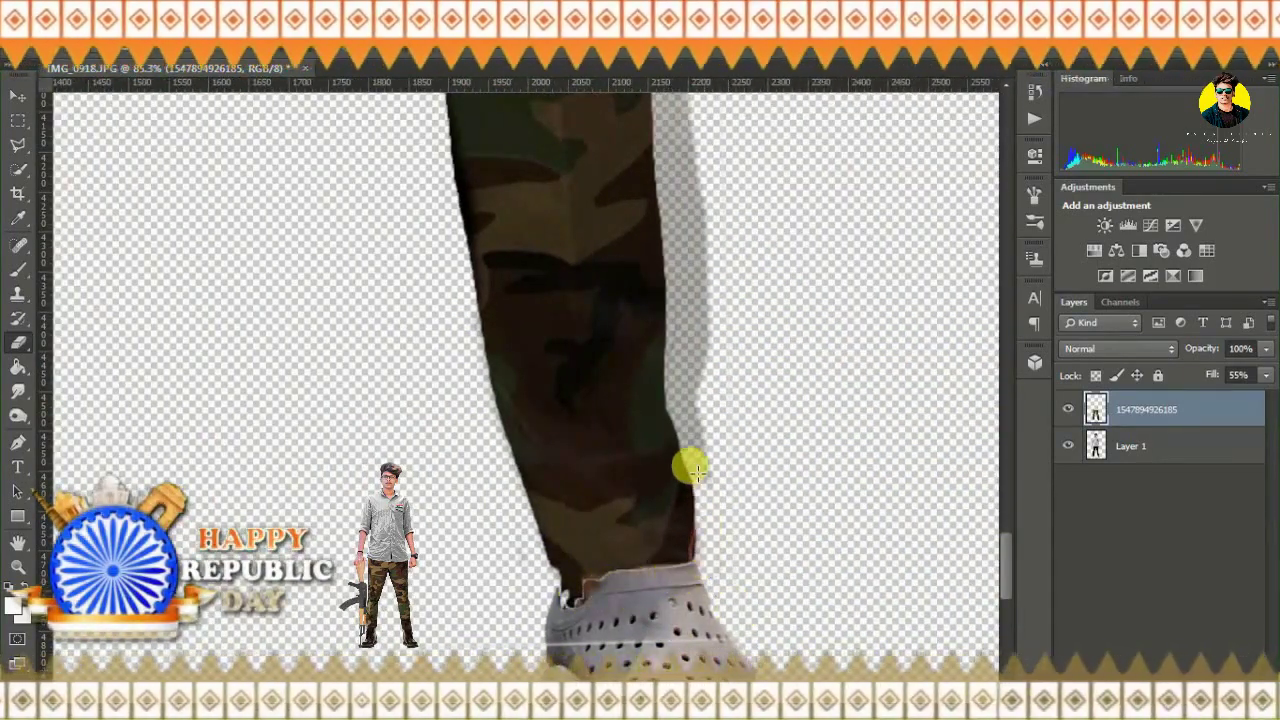
scroll(1014, 555, up, 3)
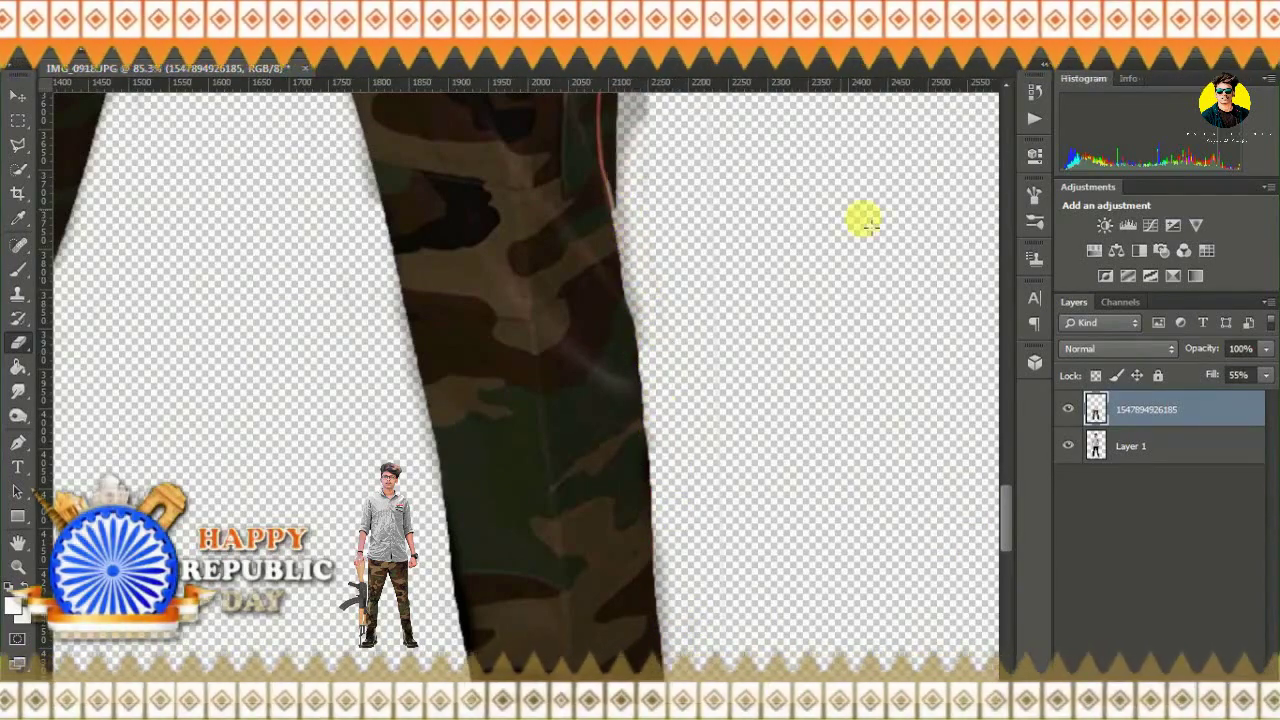
scroll(986, 449, up, 3)
scroll(986, 449, up, 2)
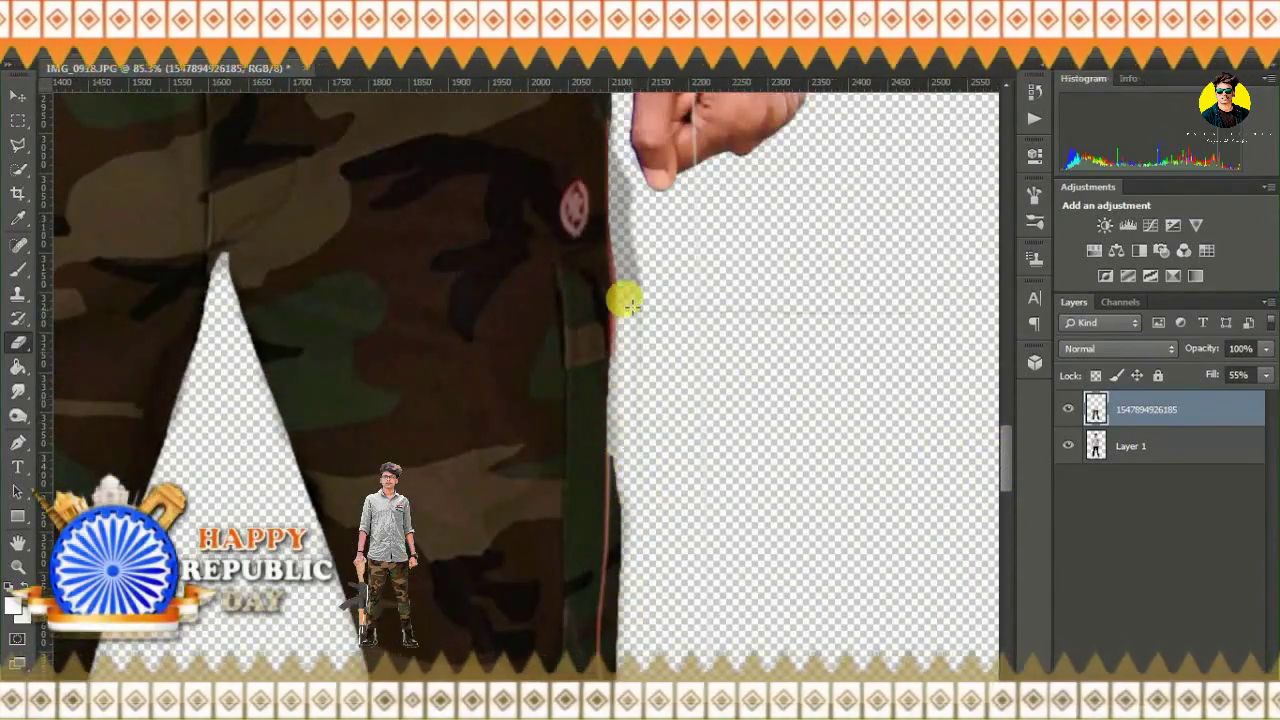
scroll(1012, 475, up, 3)
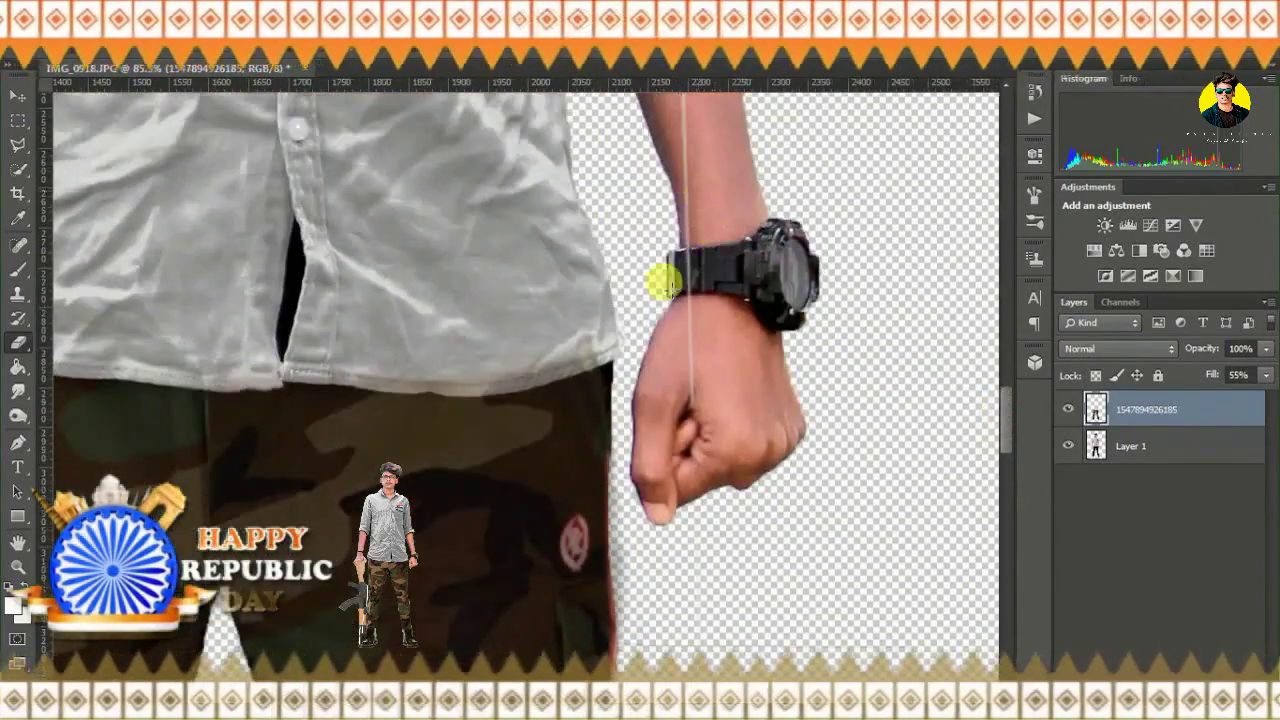
scroll(990, 394, up, 2)
scroll(990, 394, up, 2)
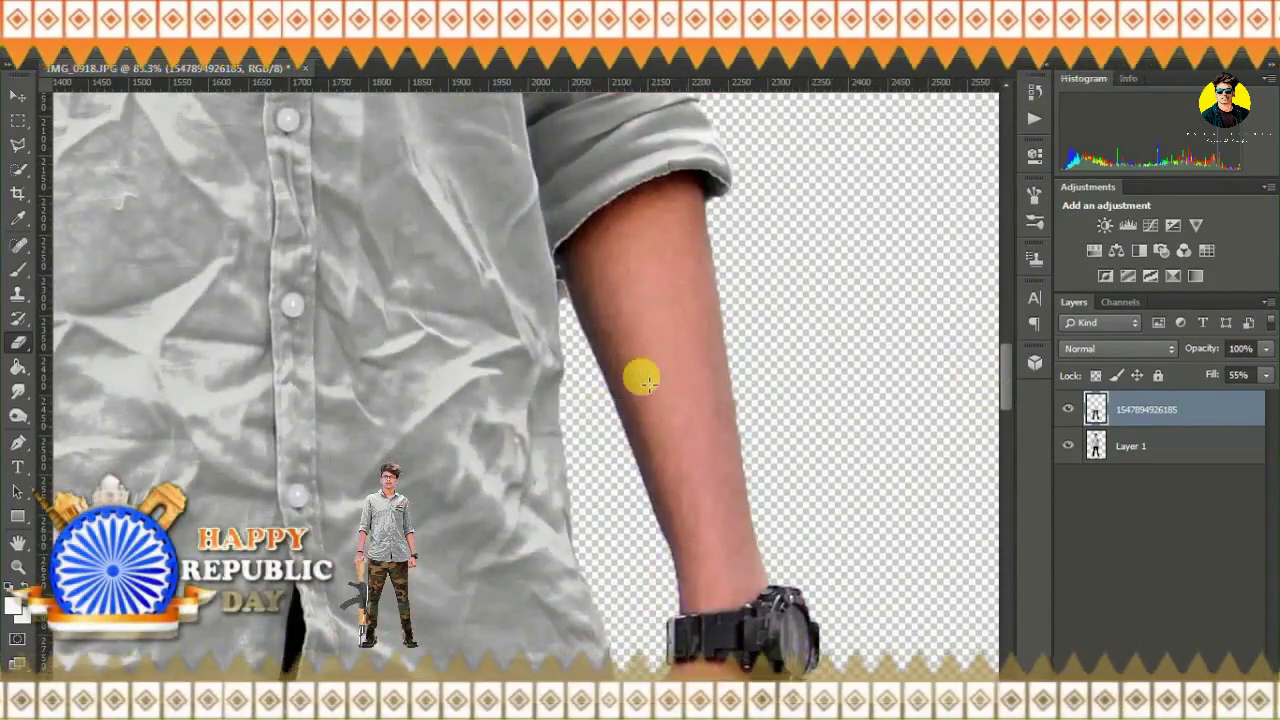
scroll(700, 563, left, 10)
scroll(1006, 375, down, 5)
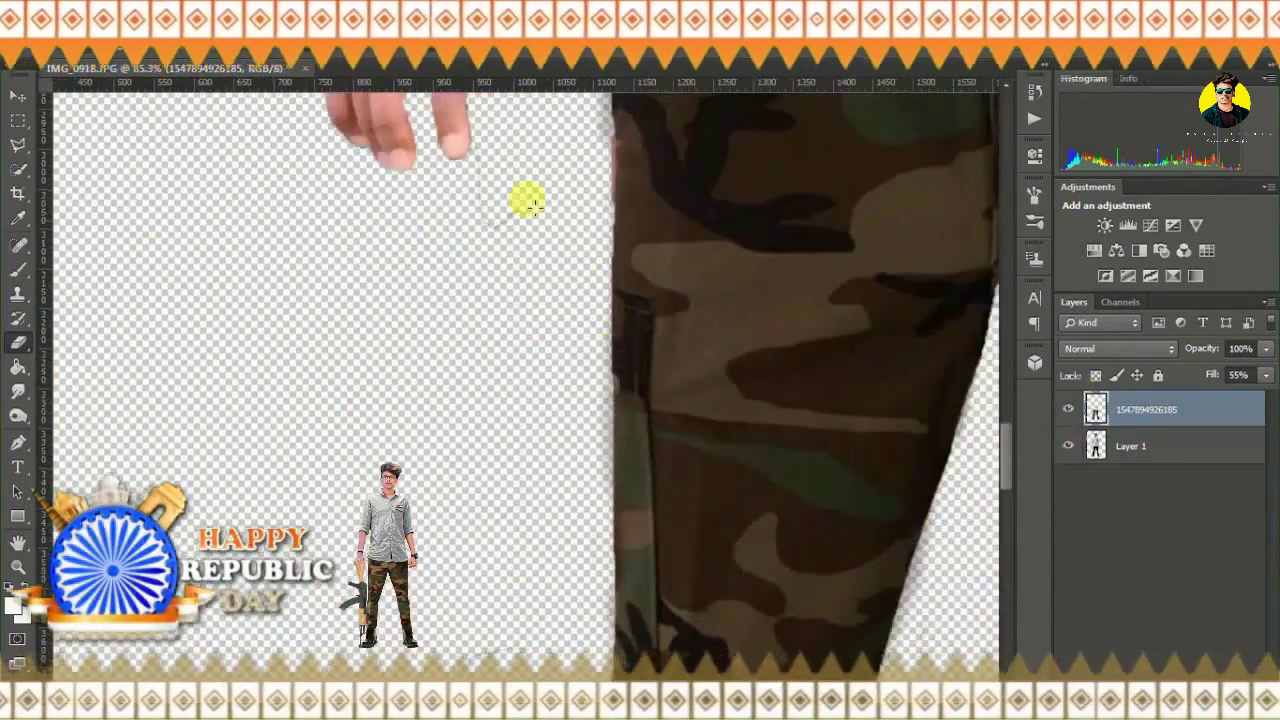
- Readjust the camo trousers layer fill slightly and switch to the pixel eraser
click(1088, 443)
key(ctrl+0)
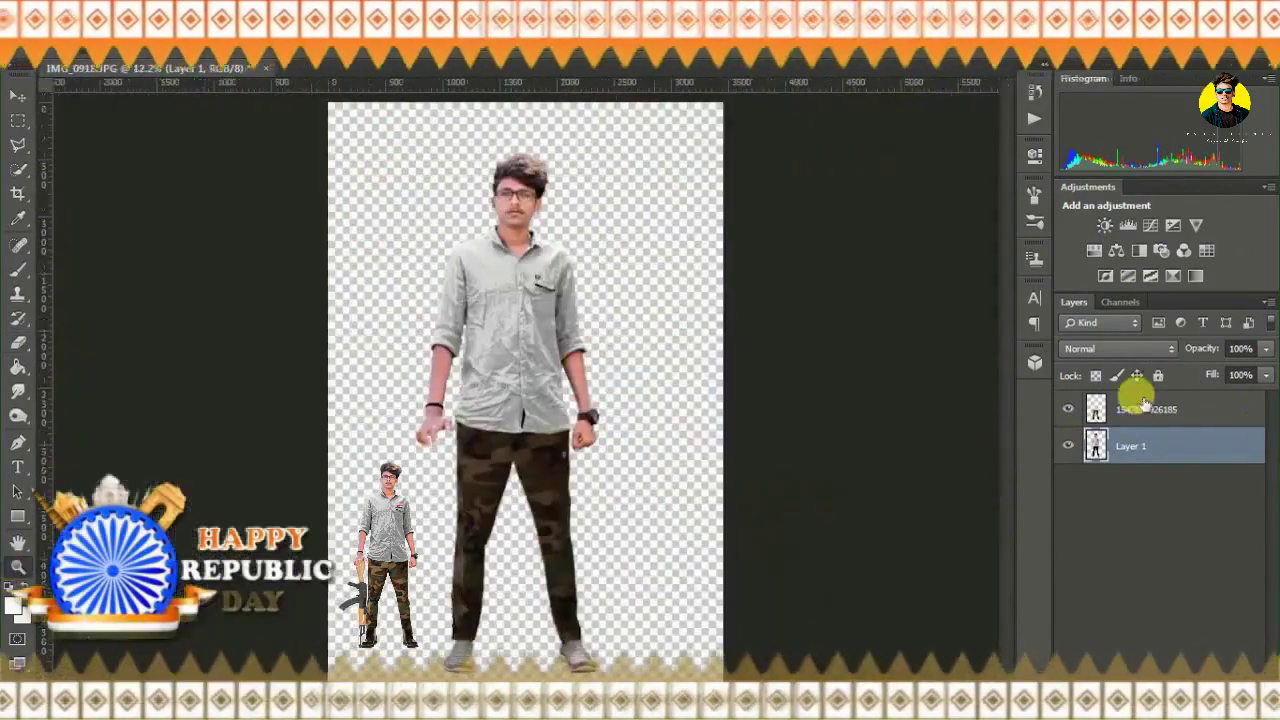
click(1130, 409)
drag(1266, 374, 1245, 388)
click(645, 495)
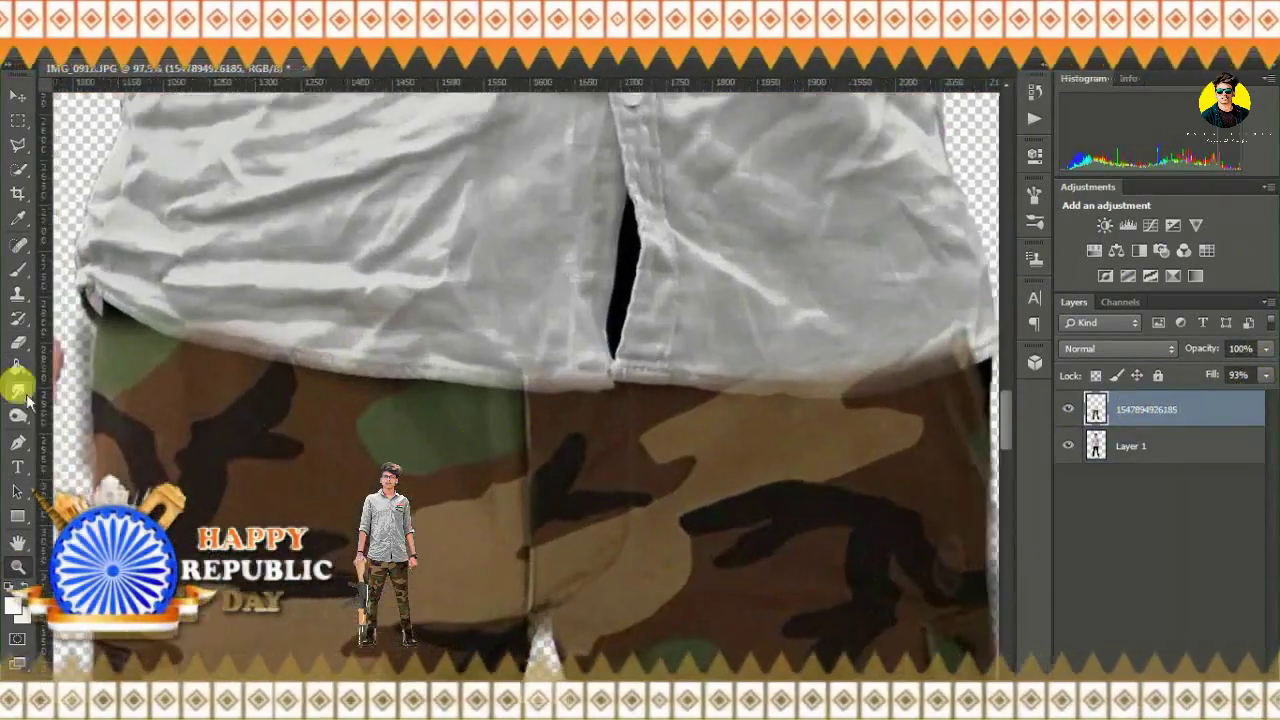
right_click(18, 342)
click(70, 337)
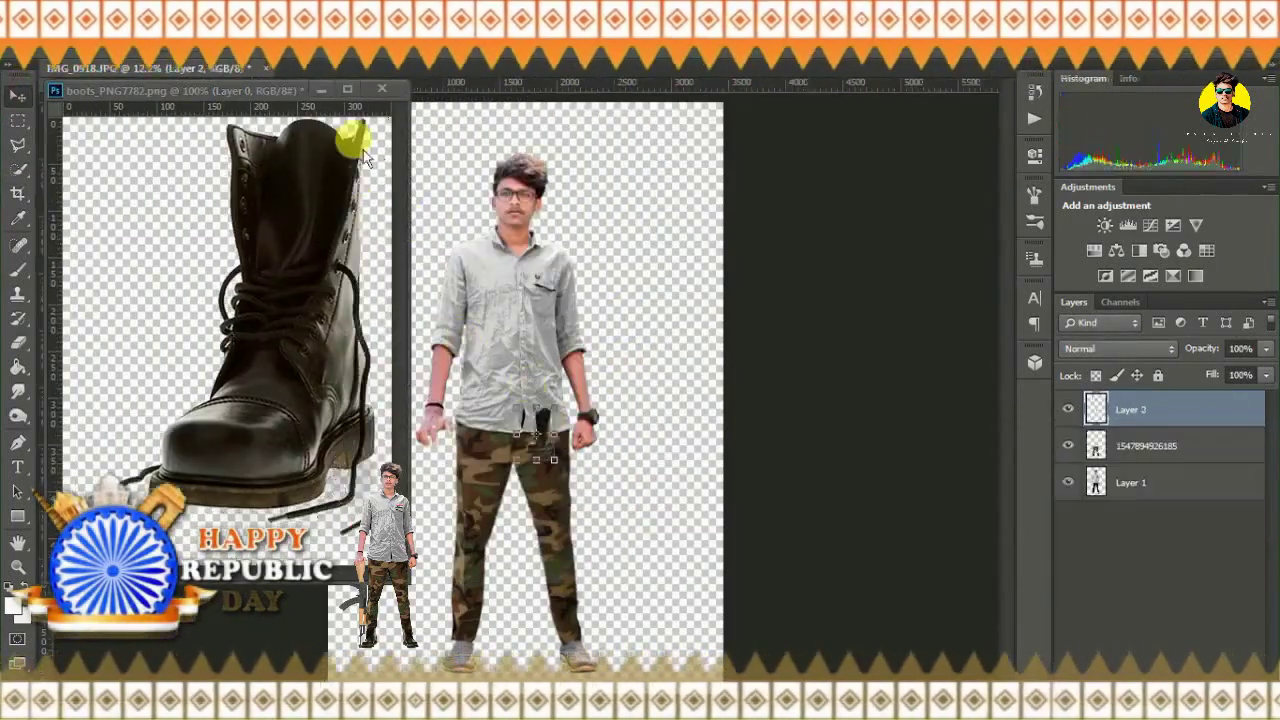
- Close the boots image without saving and move the boot onto the man's foot
key(ctrl+w)
key(n)
scroll(72, 180, up, 3)
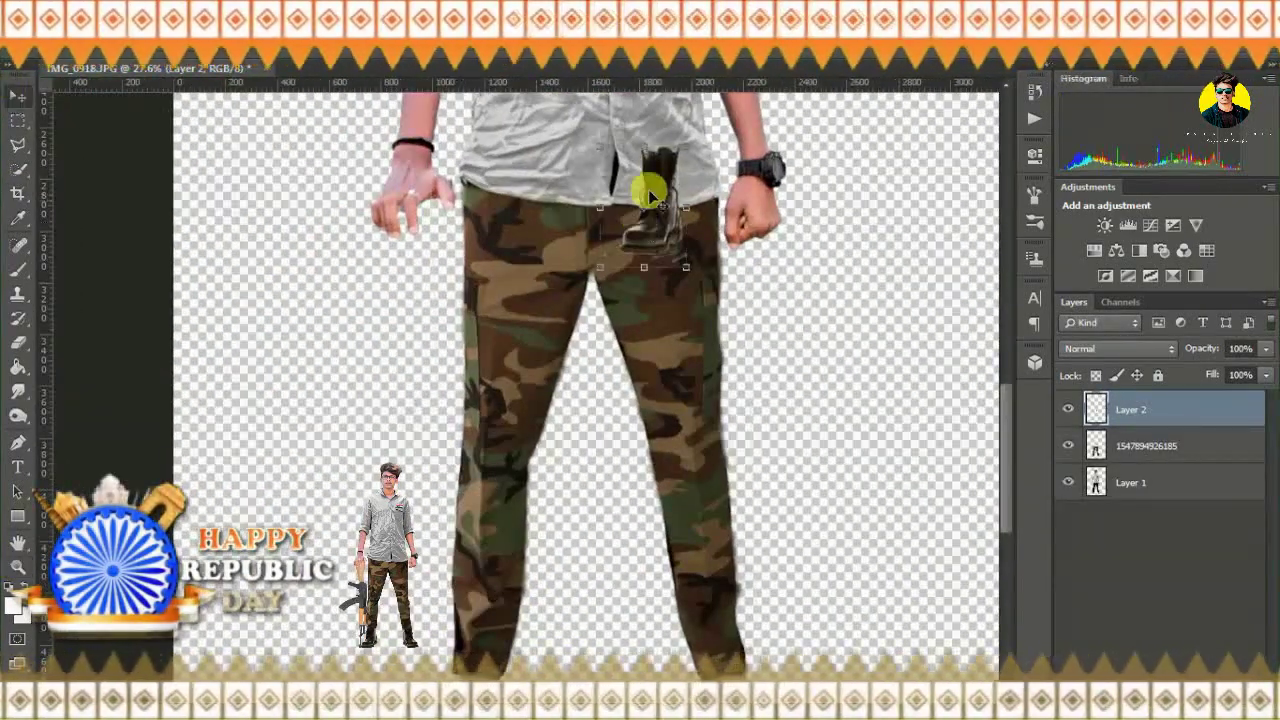
alt+scroll(980, 515, up, 3)
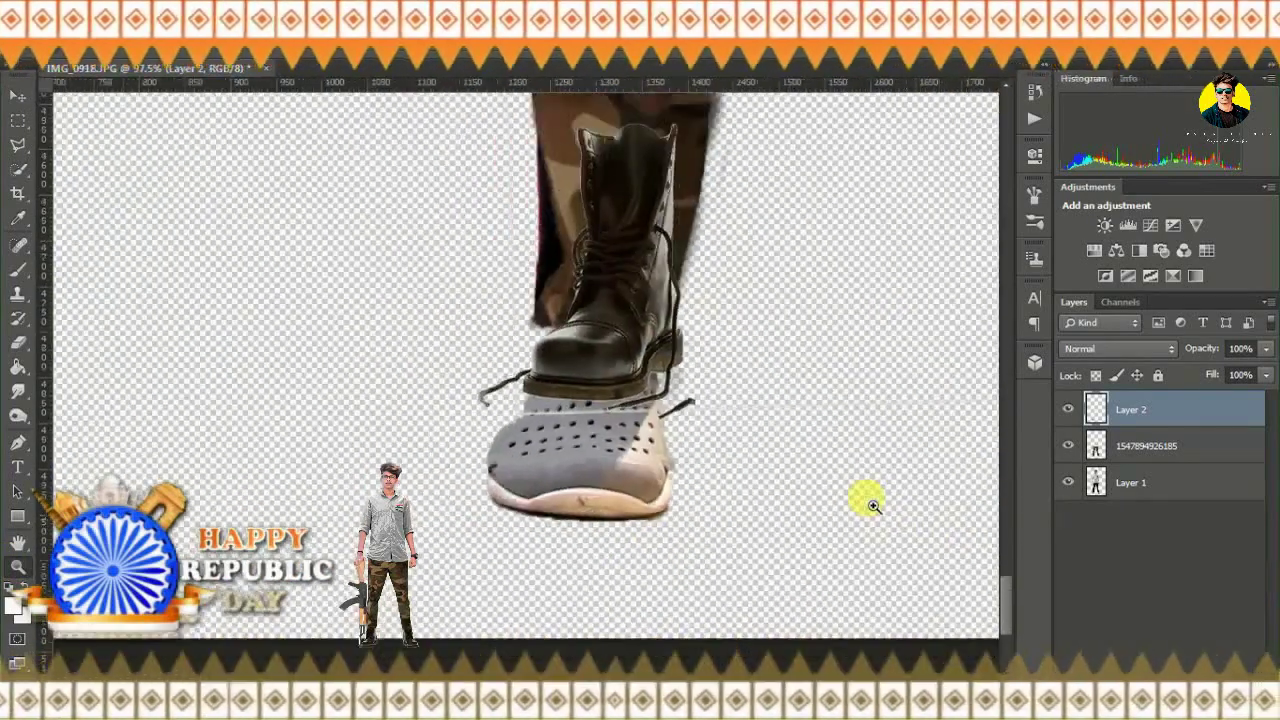
drag(863, 500, 575, 412)
- Free-transform the boot larger over the left shoe and apply the transformation
key(ctrl+t)
drag(686, 323, 857, 100)
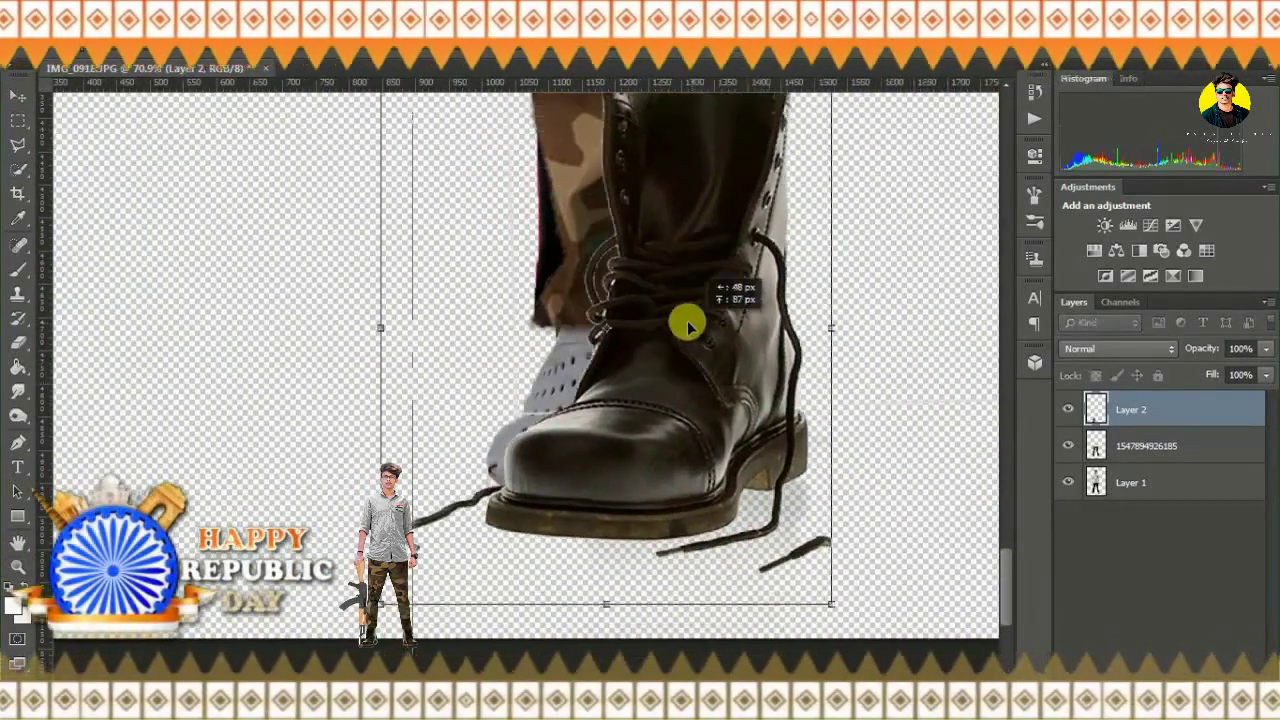
drag(686, 323, 610, 300)
drag(787, 305, 771, 305)
drag(337, 305, 366, 305)
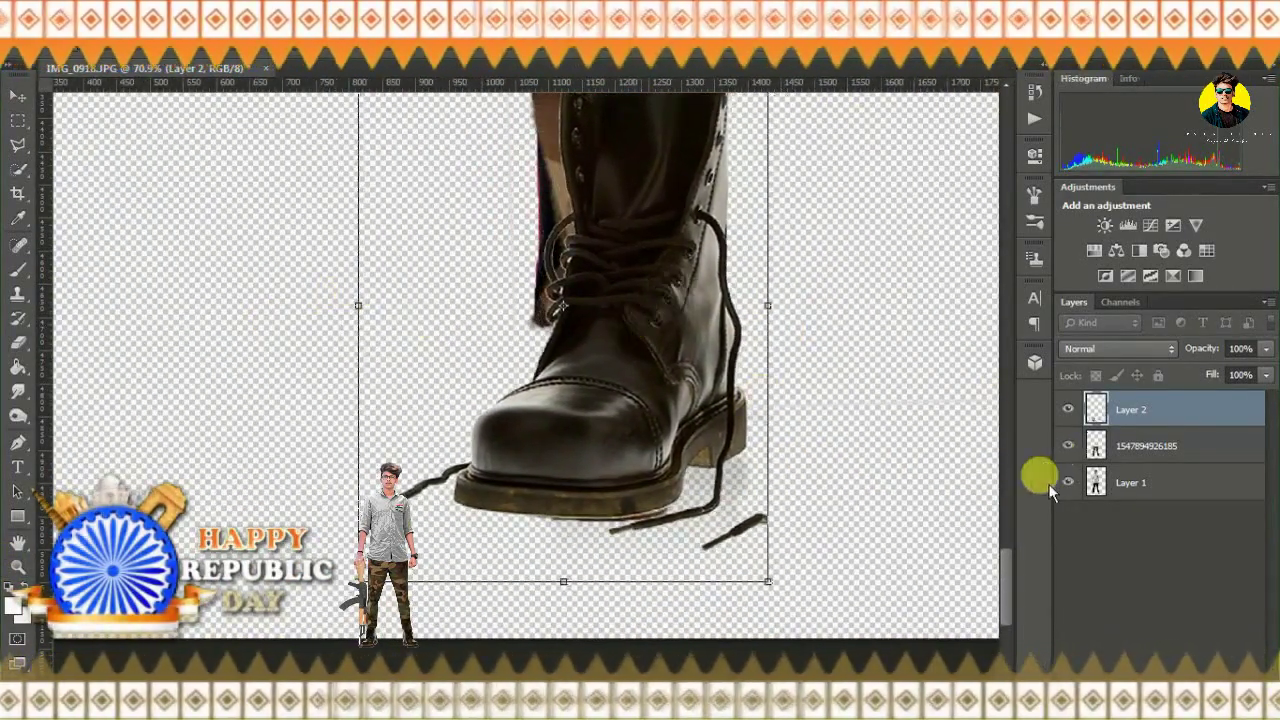
mouse_move(755, 227)
mouse_down()
mouse_move(755, 515)
mouse_move(660, 570)
mouse_up()
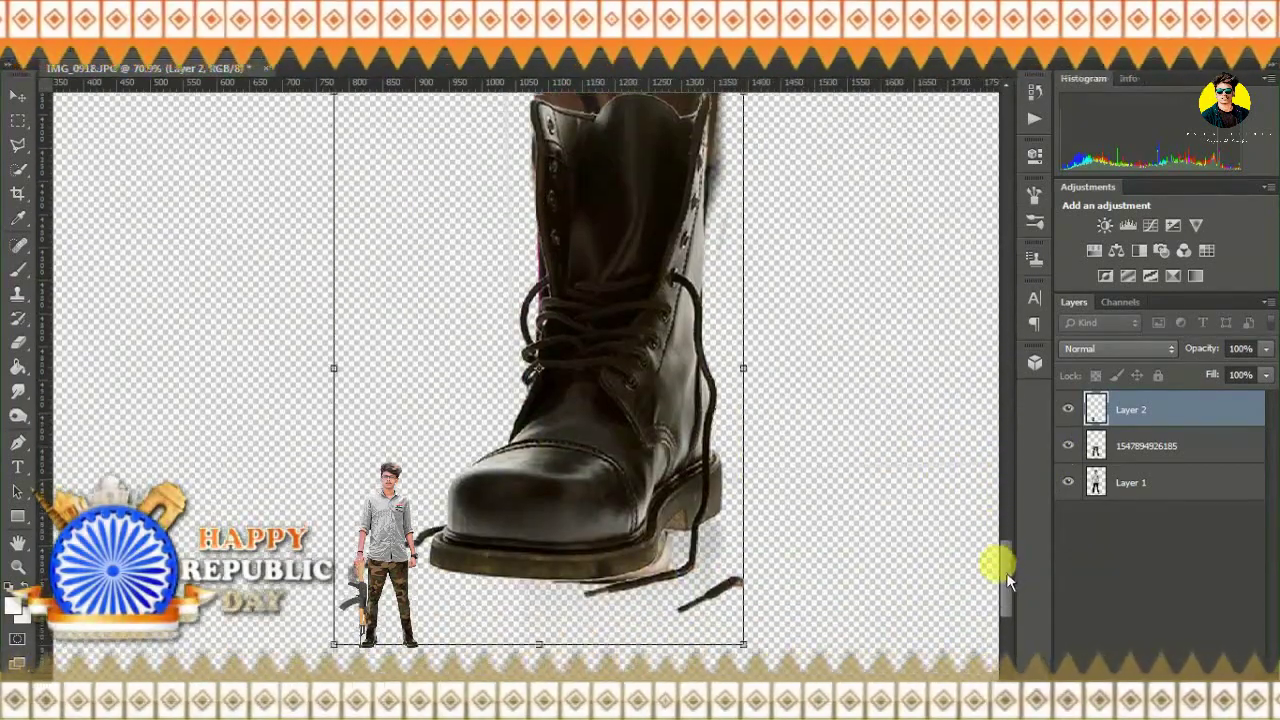
key(e)
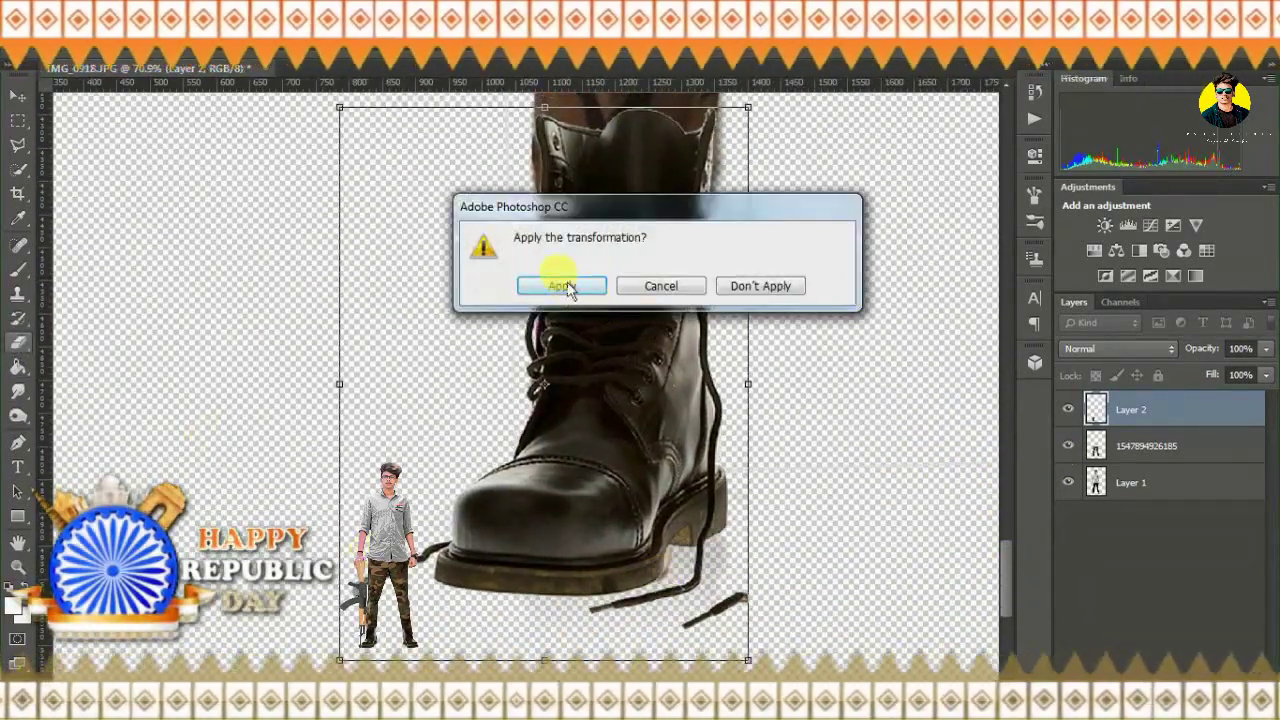
click(560, 284)
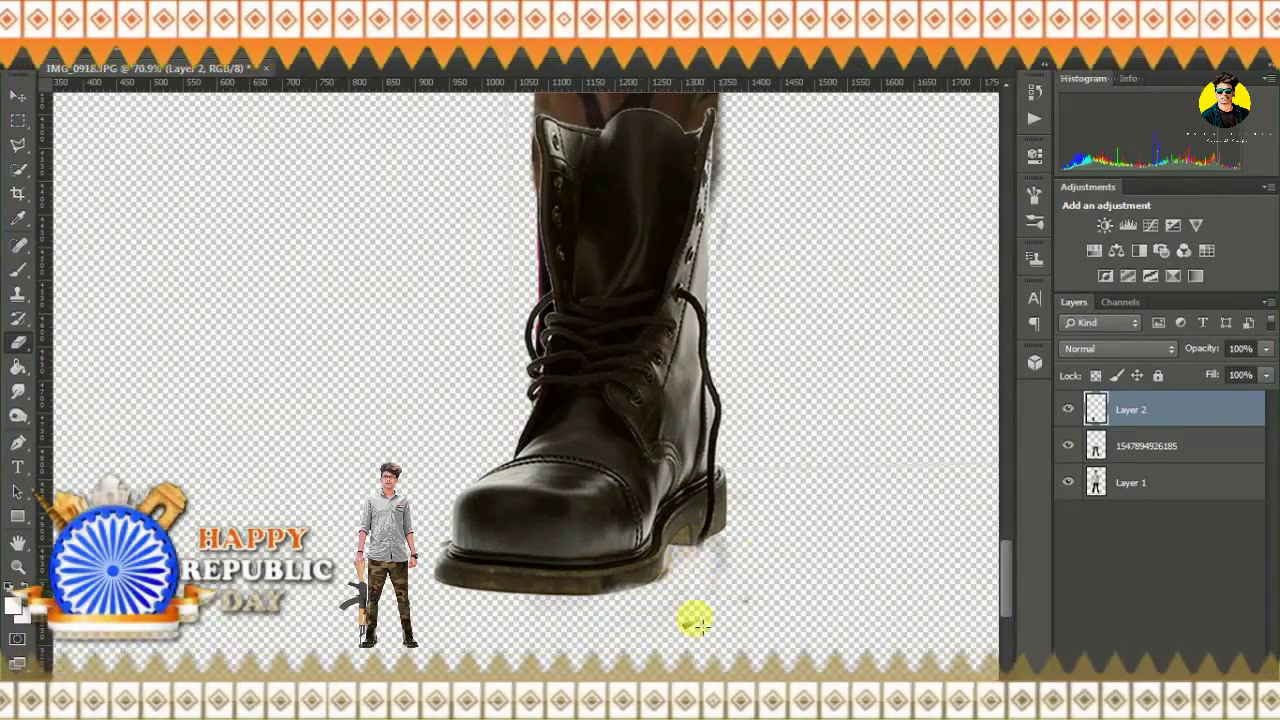
- Erase the boot's upper so the camo trouser hem overlaps it
scroll(1012, 564, up, 3)
right_click(600, 452)
drag(700, 435, 540, 435)
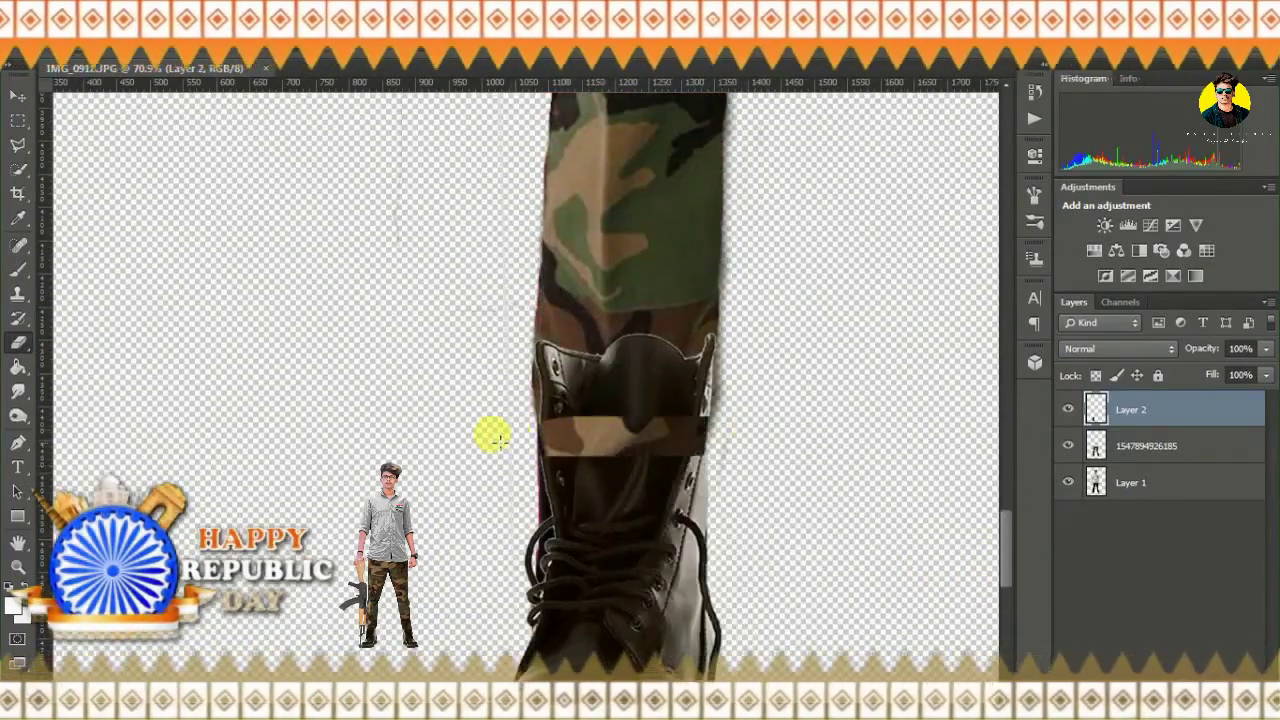
right_click(800, 338)
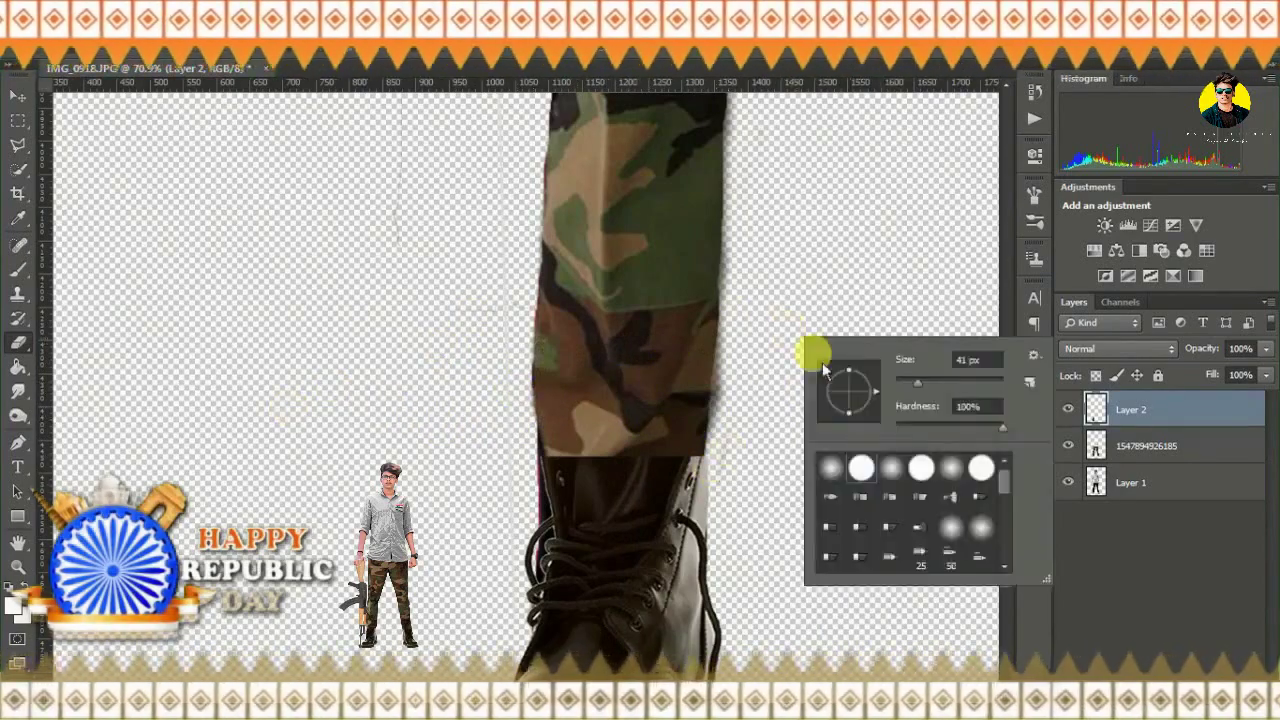
click(645, 440)
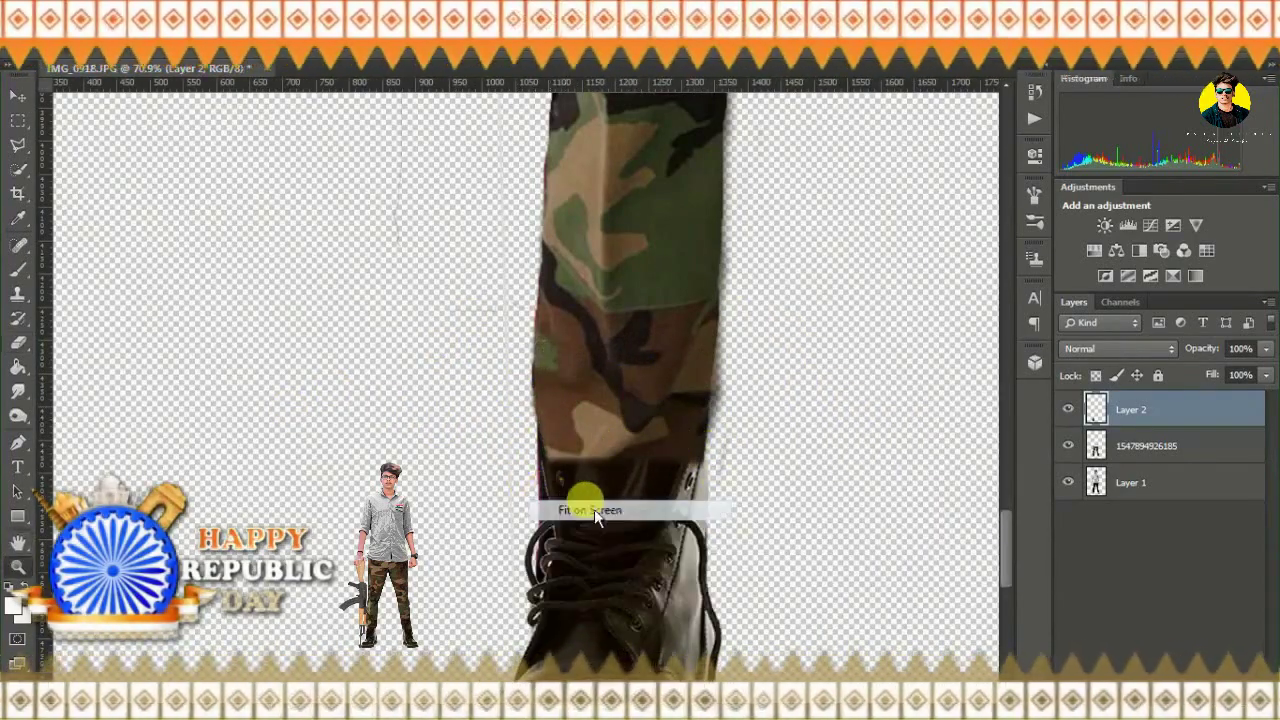
click(594, 509)
- Duplicate the boot layer as Layer 2 copy
right_click(1124, 410)
click(870, 202)
key(Return)
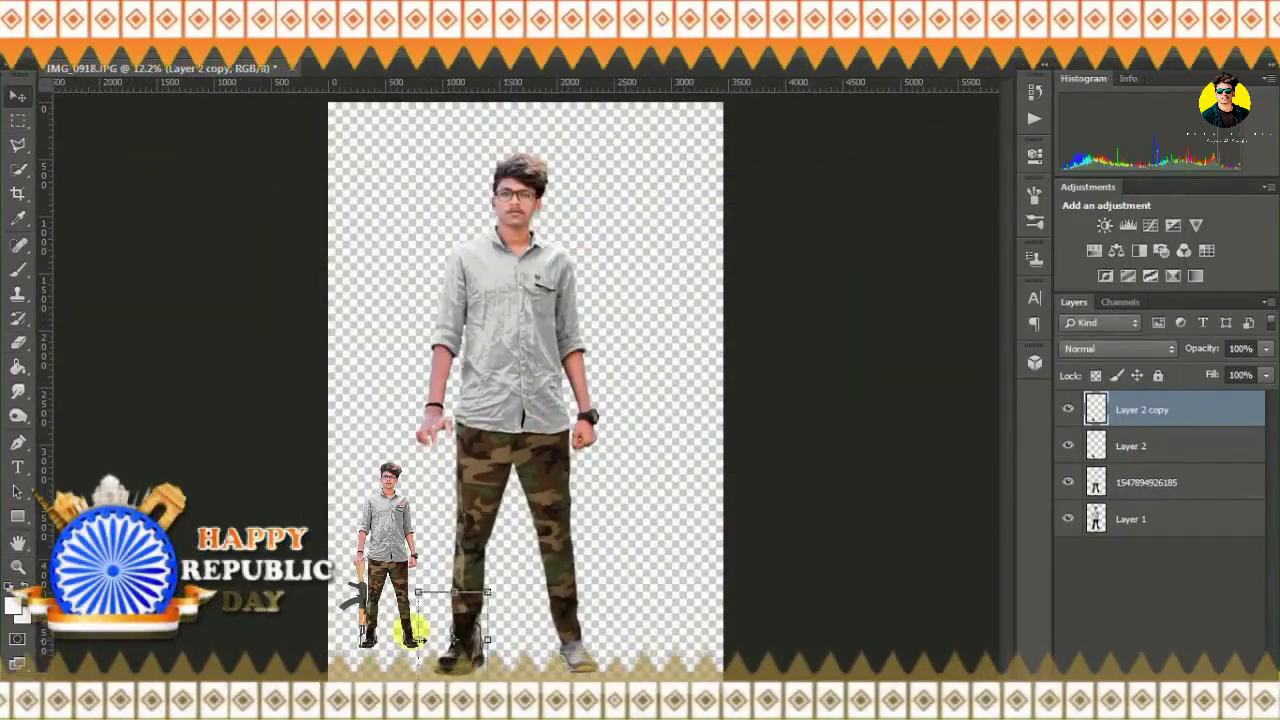
- Narrow and position the copied boot over the right shoe, then fit the view
click(18, 566)
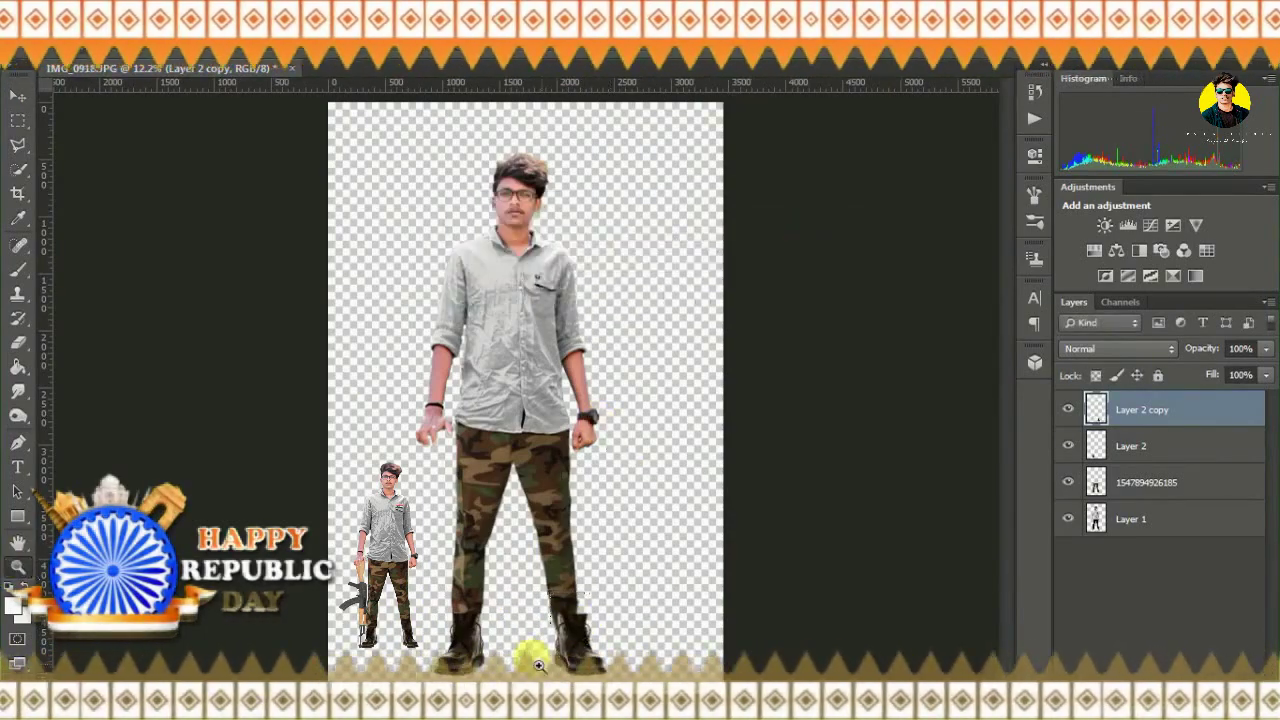
drag(531, 657, 677, 657)
drag(876, 224, 834, 195)
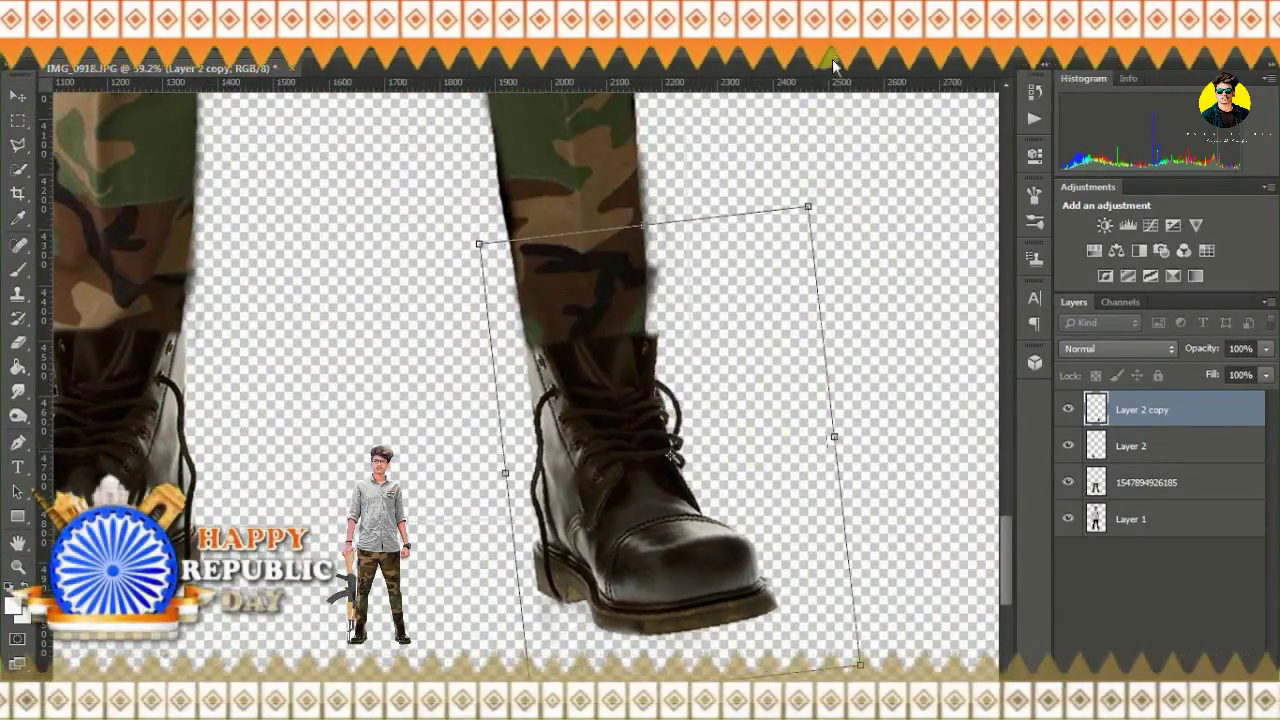
right_click(766, 314)
click(792, 325)
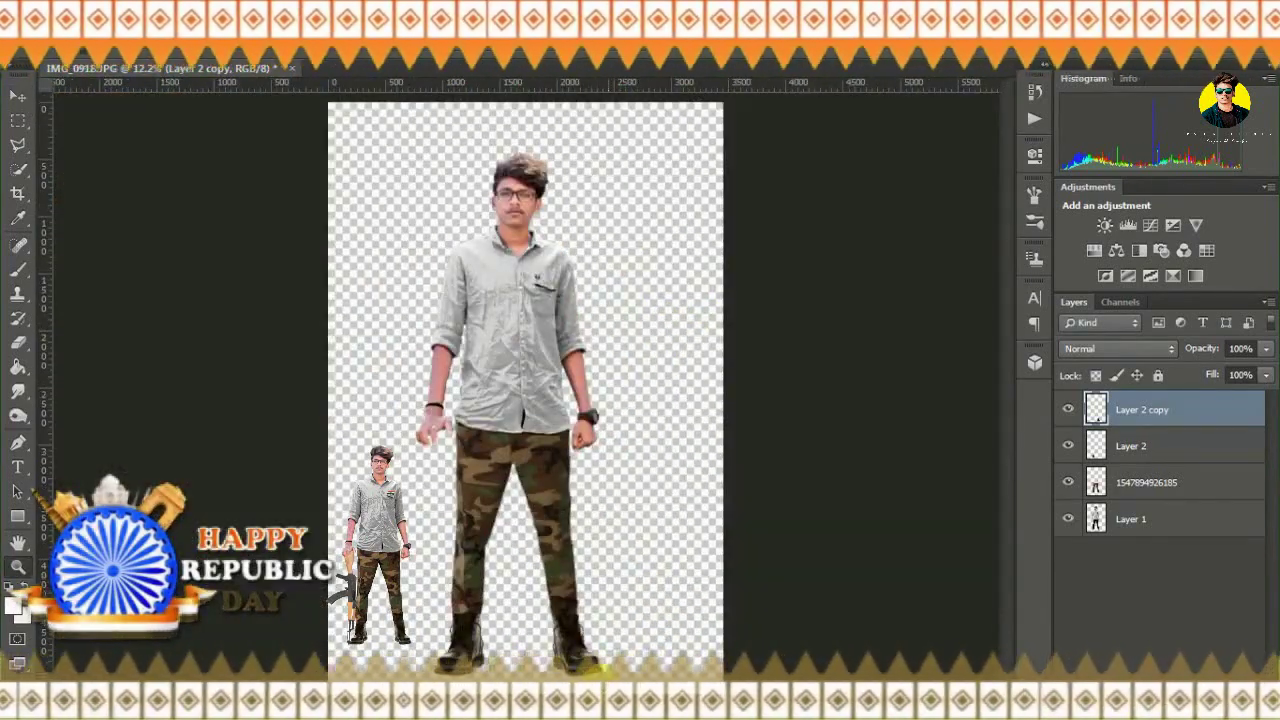
- Zoom in on the right boot and rotate it slightly clockwise
click(597, 668)
drag(836, 44, 850, 52)
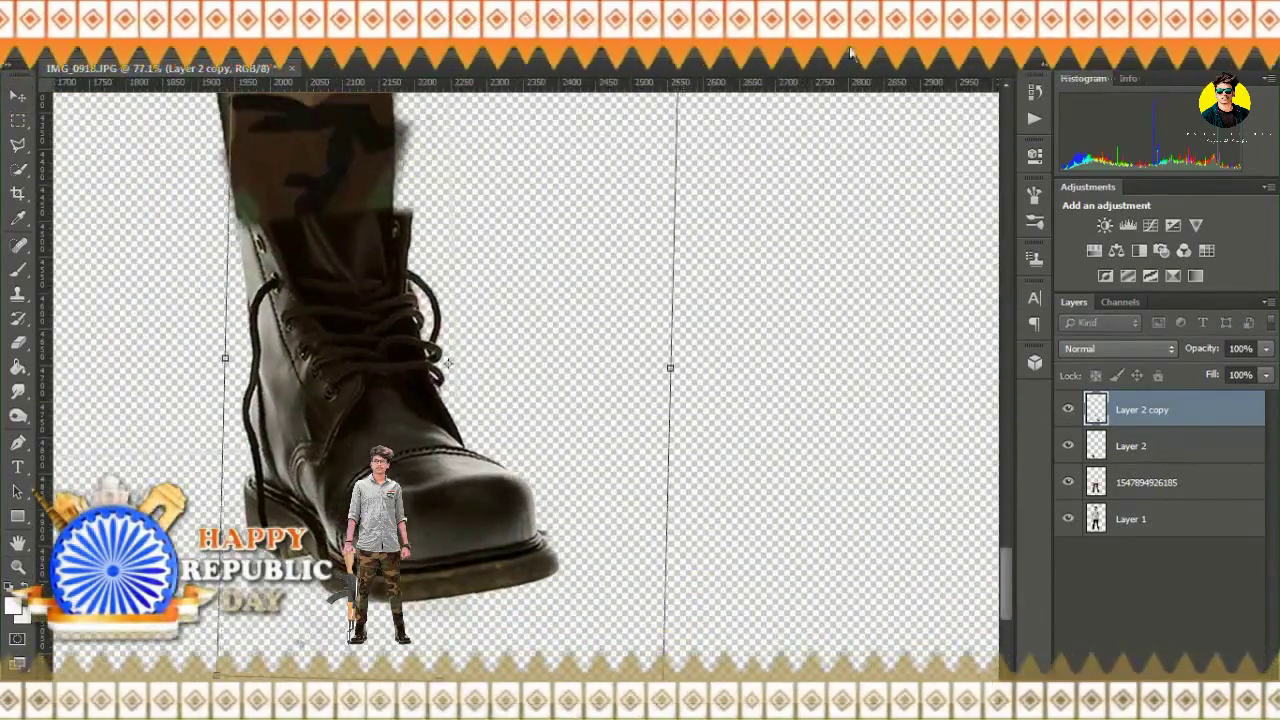
right_click(18, 245)
click(110, 262)
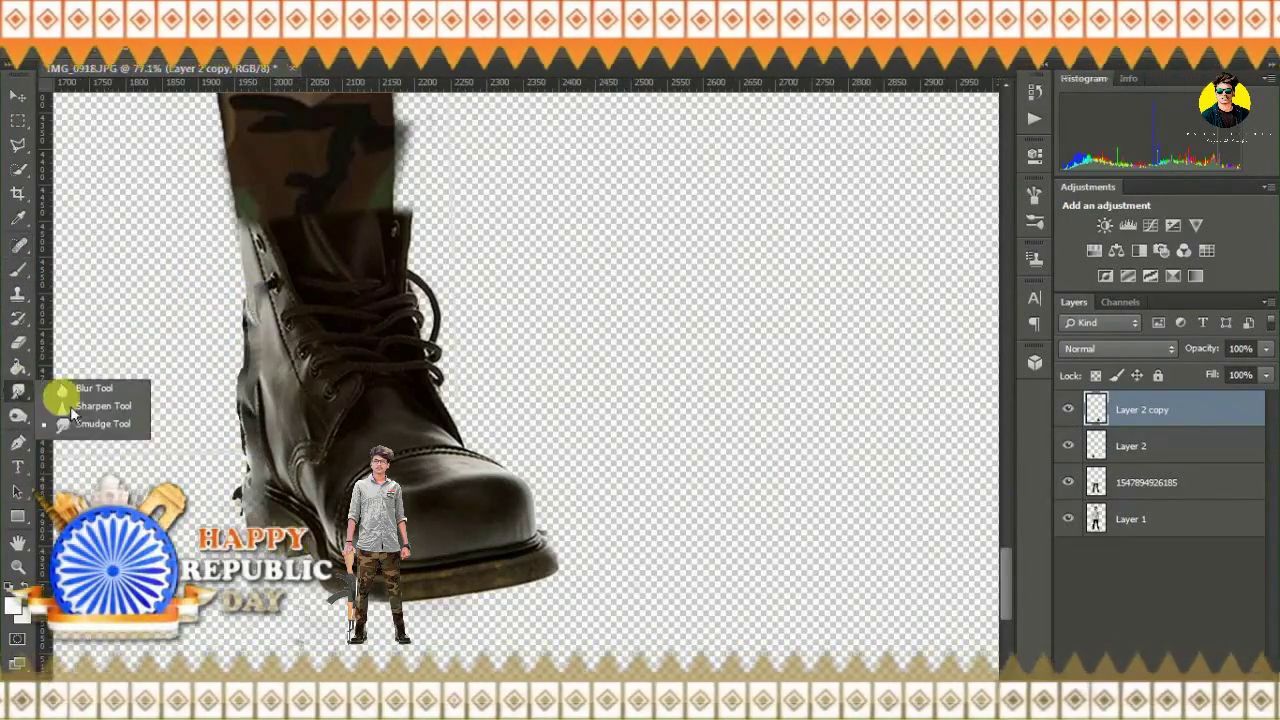
- Retouch the boot edges with the Spot Healing Brush
right_click(225, 512)
click(203, 337)
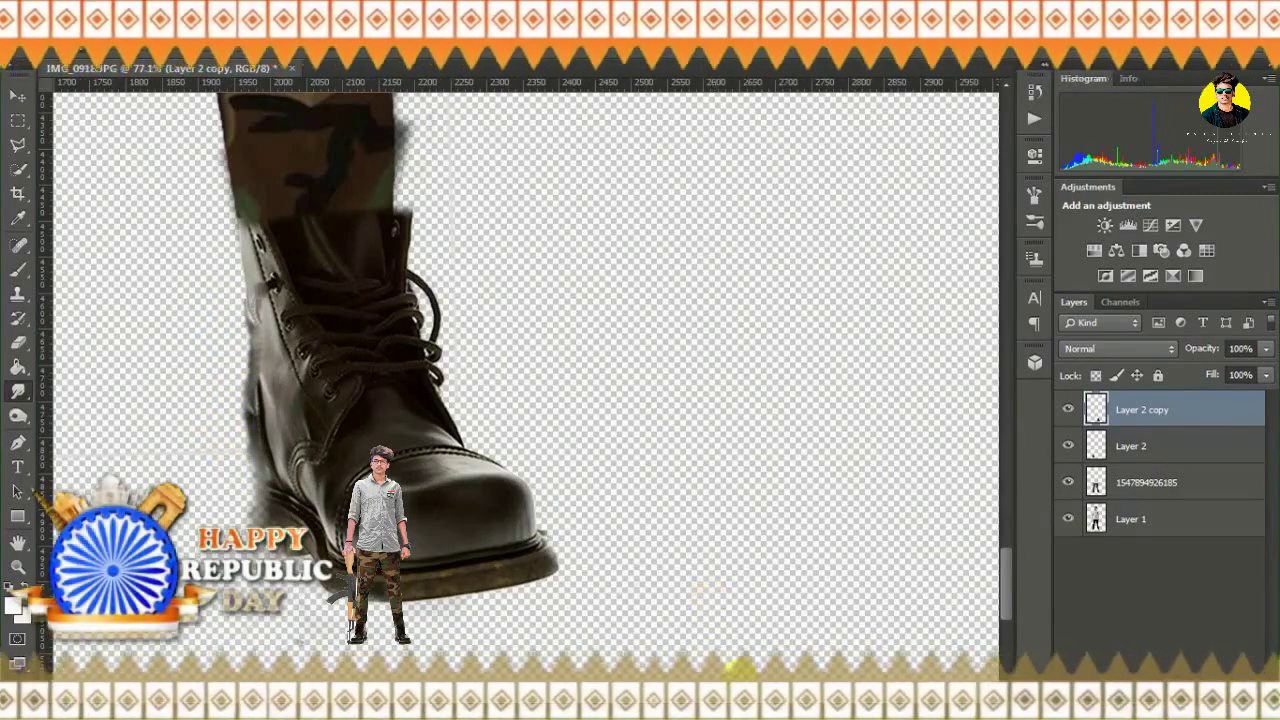
scroll(525, 370, left, 5)
- Smudge the boot edges into the trouser hems, then fit the whole figure in the window
right_click(18, 244)
click(100, 245)
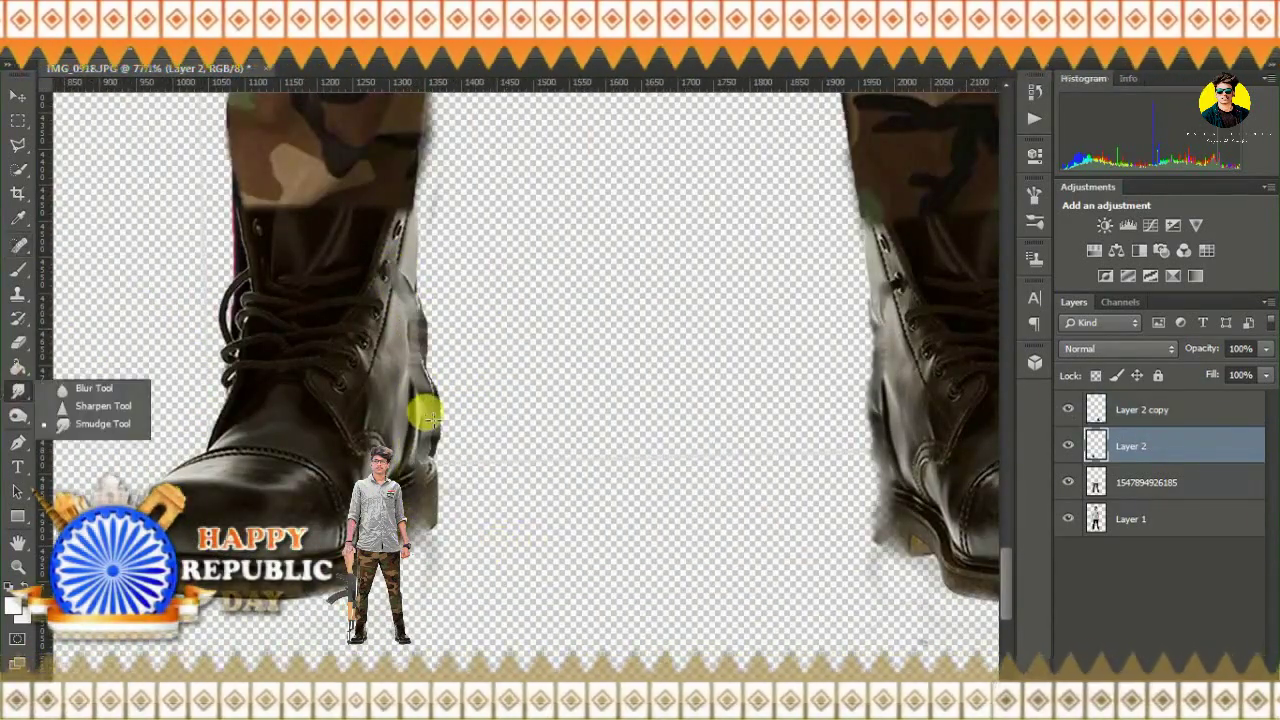
right_click(505, 443)
click(440, 392)
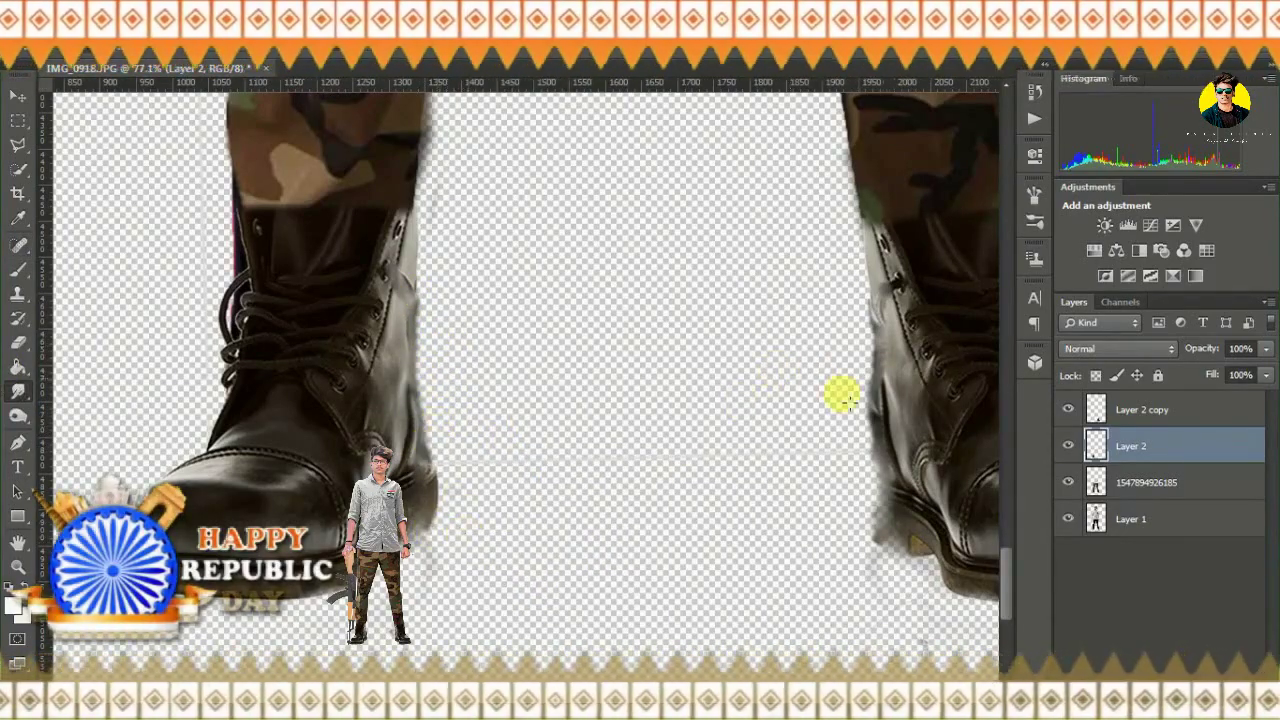
key(z)
right_click(537, 366)
click(571, 379)
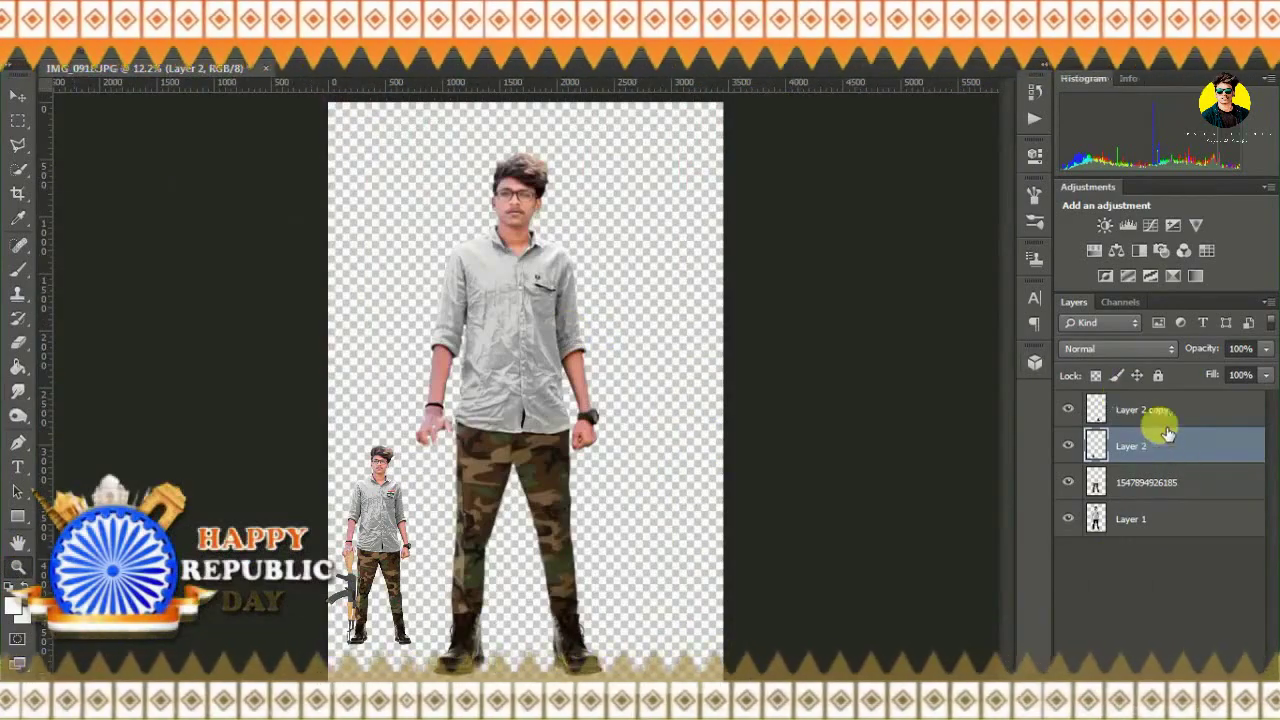
- Merge the man and boot layers into one layer
key(ctrl+z)
right_click(1170, 409)
click(849, 606)
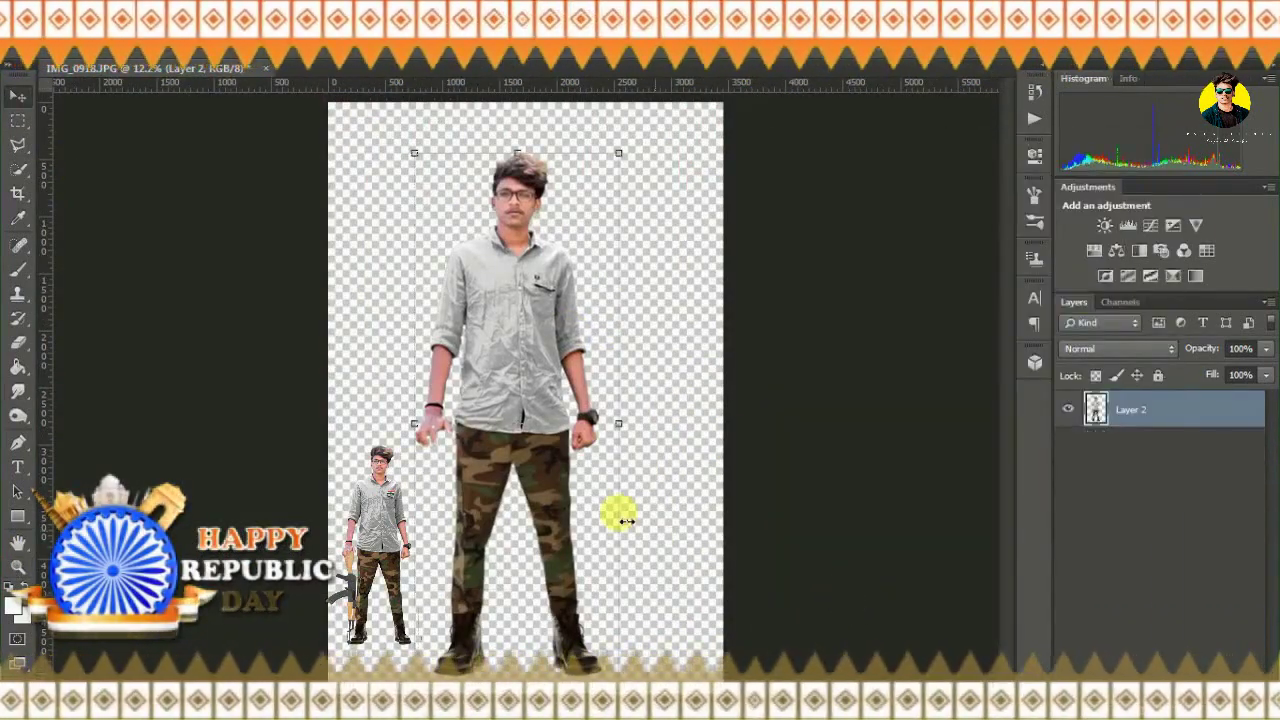
- Place the rifle image, enlarge it, send it behind the man and distort it beside his hand
click(52, 56)
click(127, 300)
double_click(507, 328)
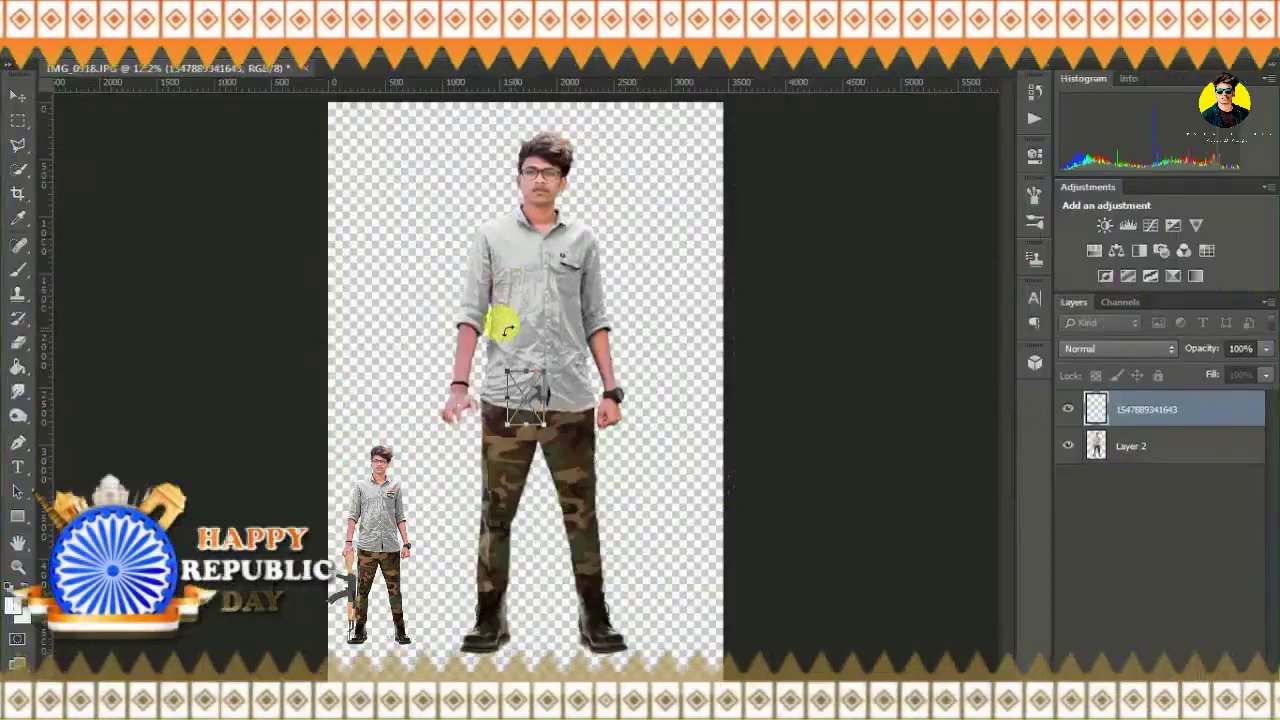
mouse_move(490, 484)
mouse_down()
mouse_move(484, 385)
mouse_move(492, 410)
mouse_move(532, 405)
mouse_up()
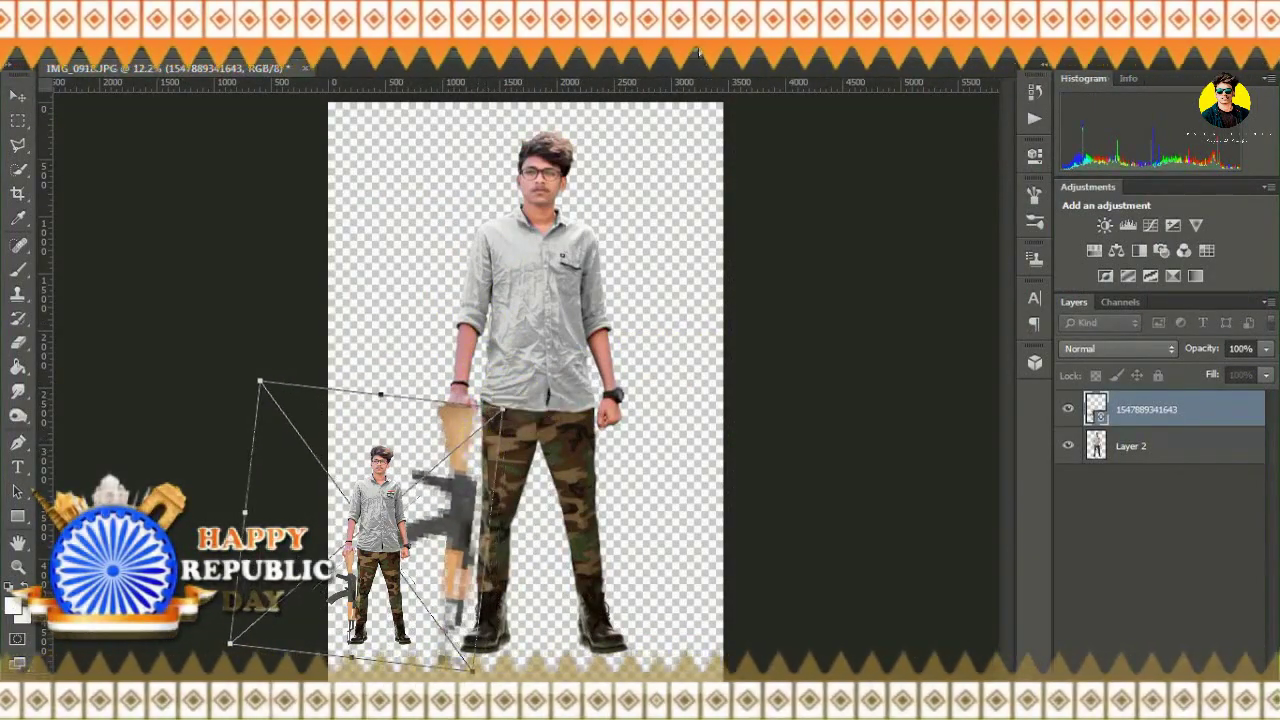
key(ctrl+bracketleft)
drag(376, 534, 232, 510)
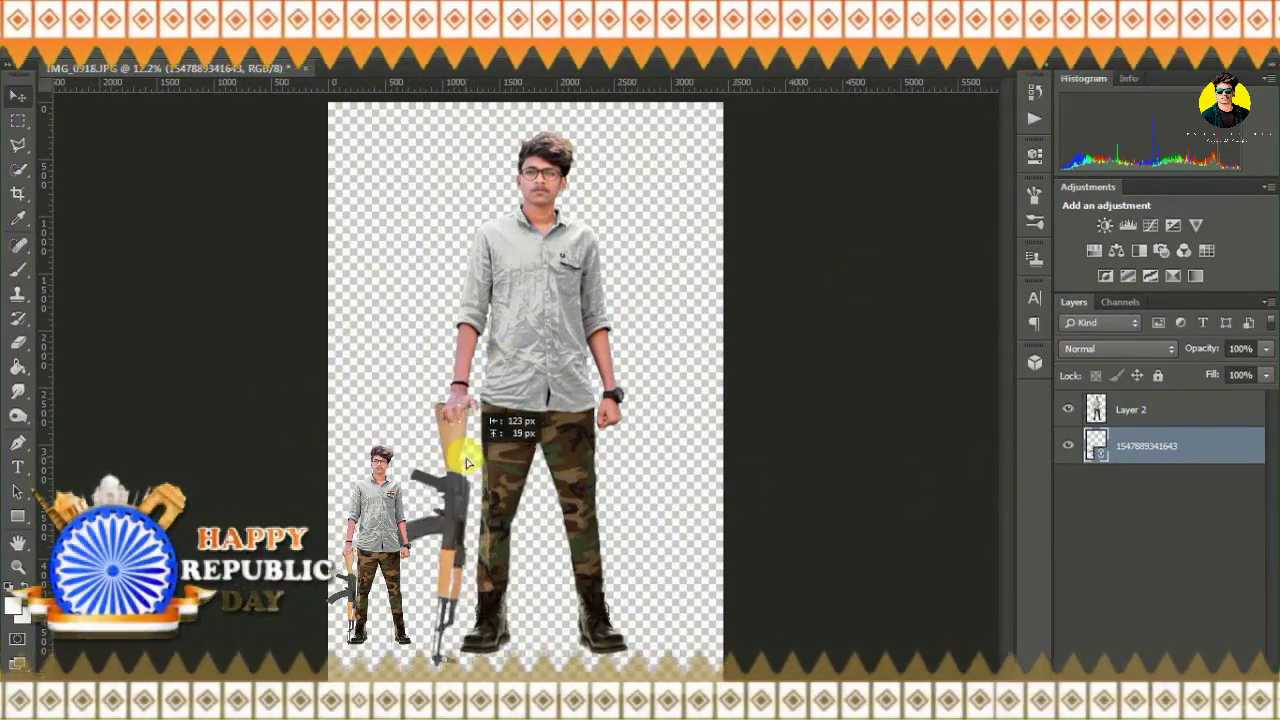
- Place the flag image as the top layer and enlarge it
click(22, 36)
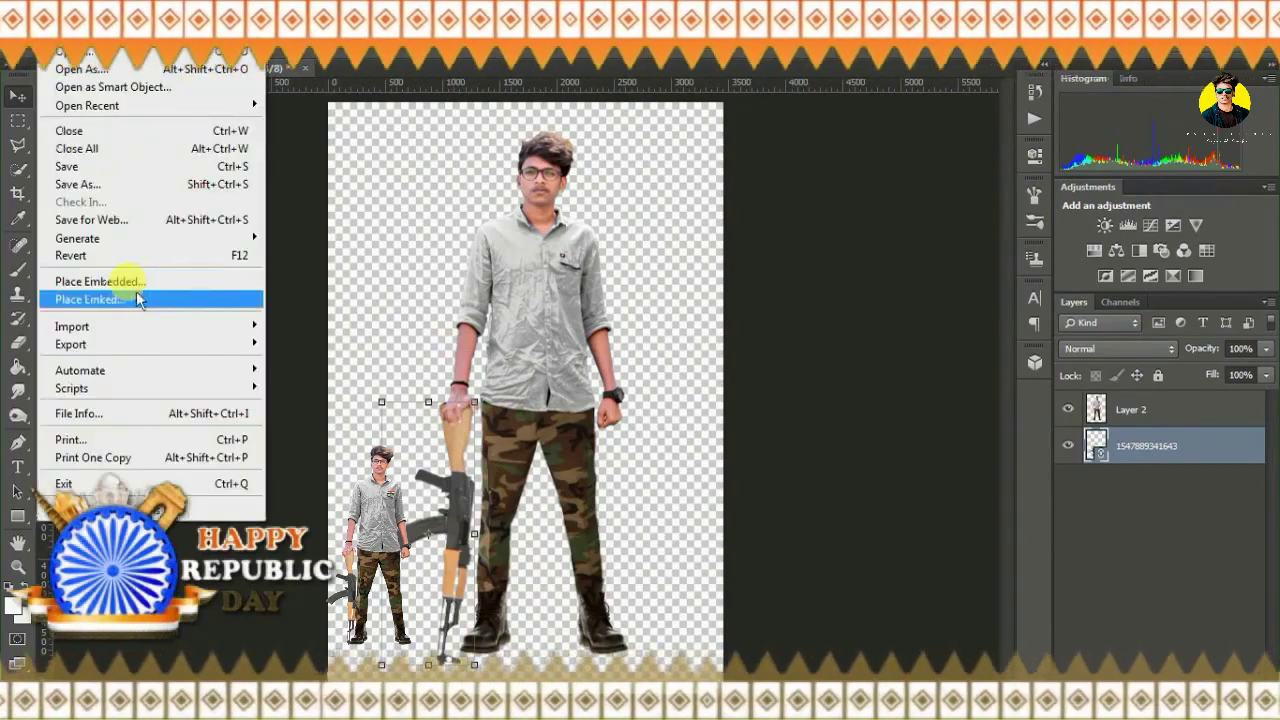
click(137, 294)
double_click(1177, 514)
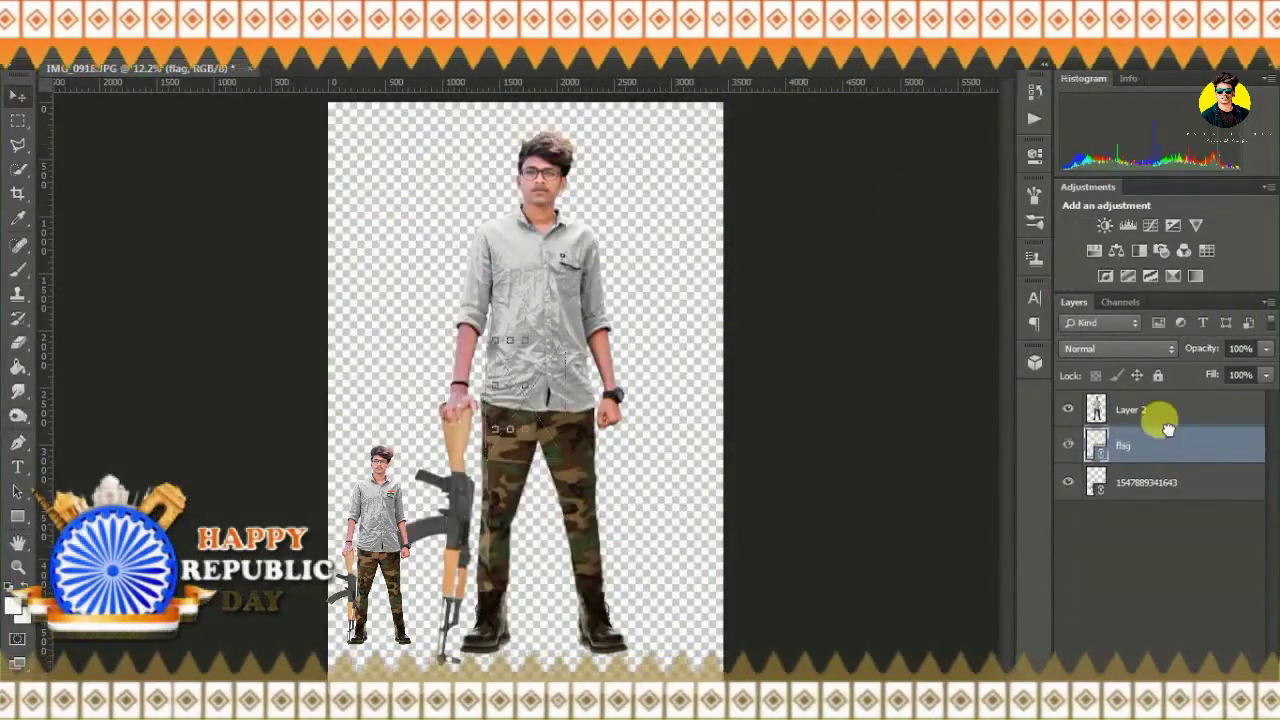
drag(1168, 428, 1130, 405)
mouse_move(527, 428)
mouse_down()
mouse_move(625, 525)
mouse_move(513, 160)
mouse_up()
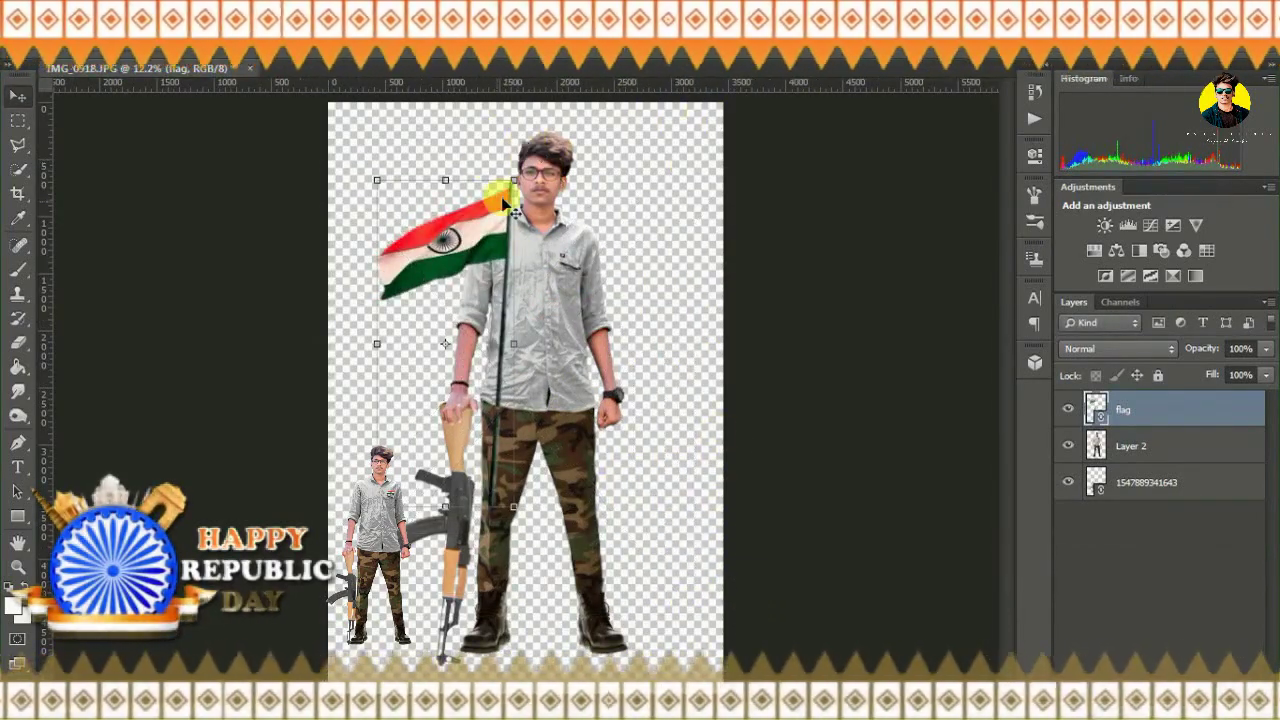
- Tilt and skew the flag across his chest so the pole meets his hand, then check it zoomed in
drag(505, 205, 603, 372)
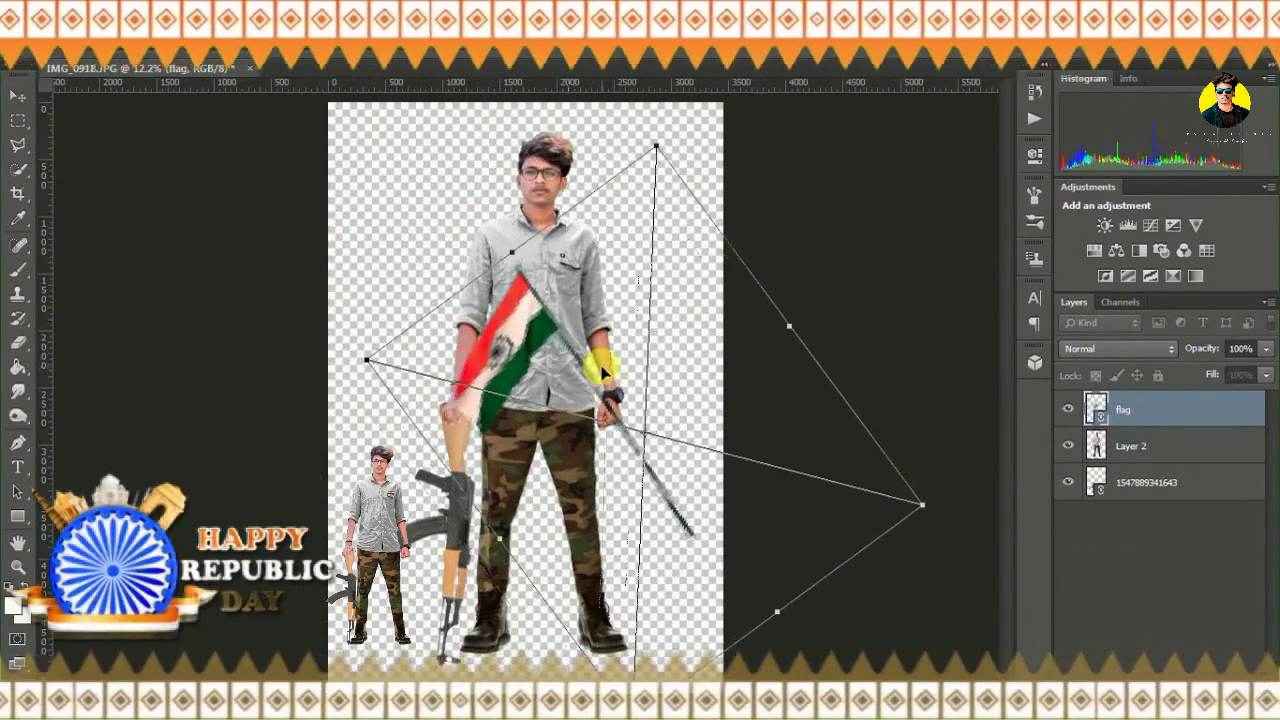
drag(372, 357, 457, 320)
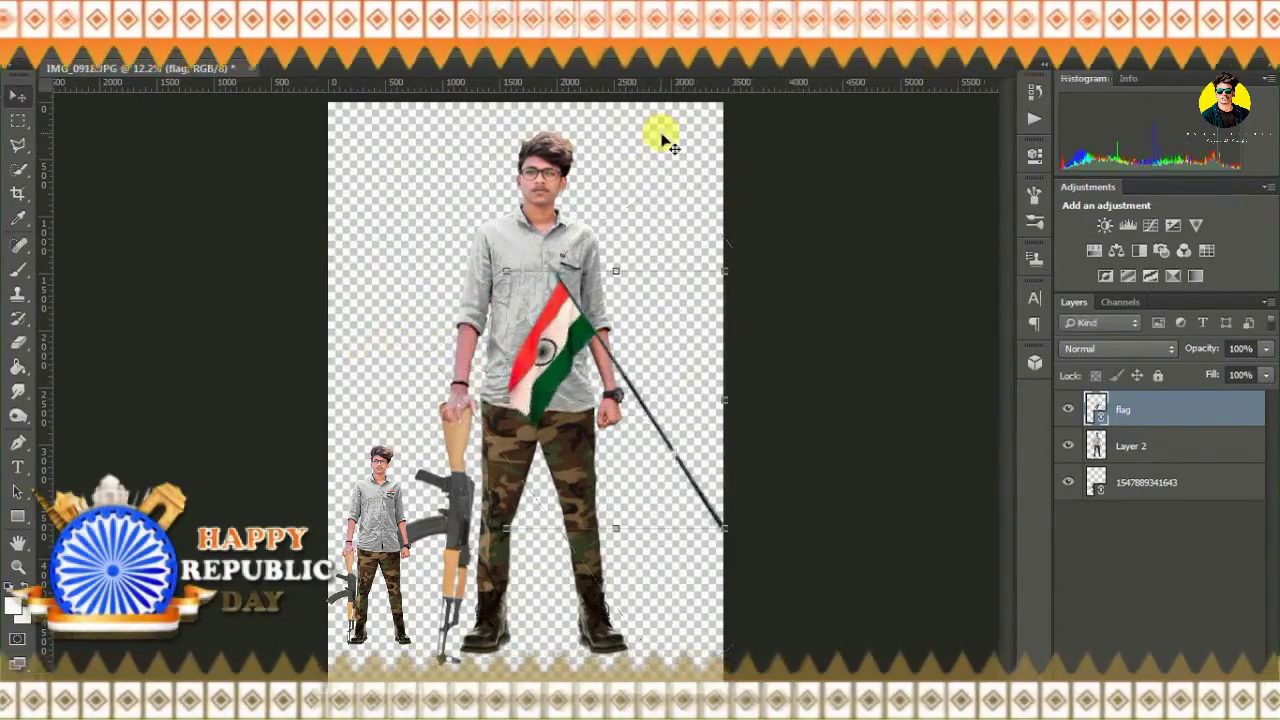
drag(745, 262, 683, 86)
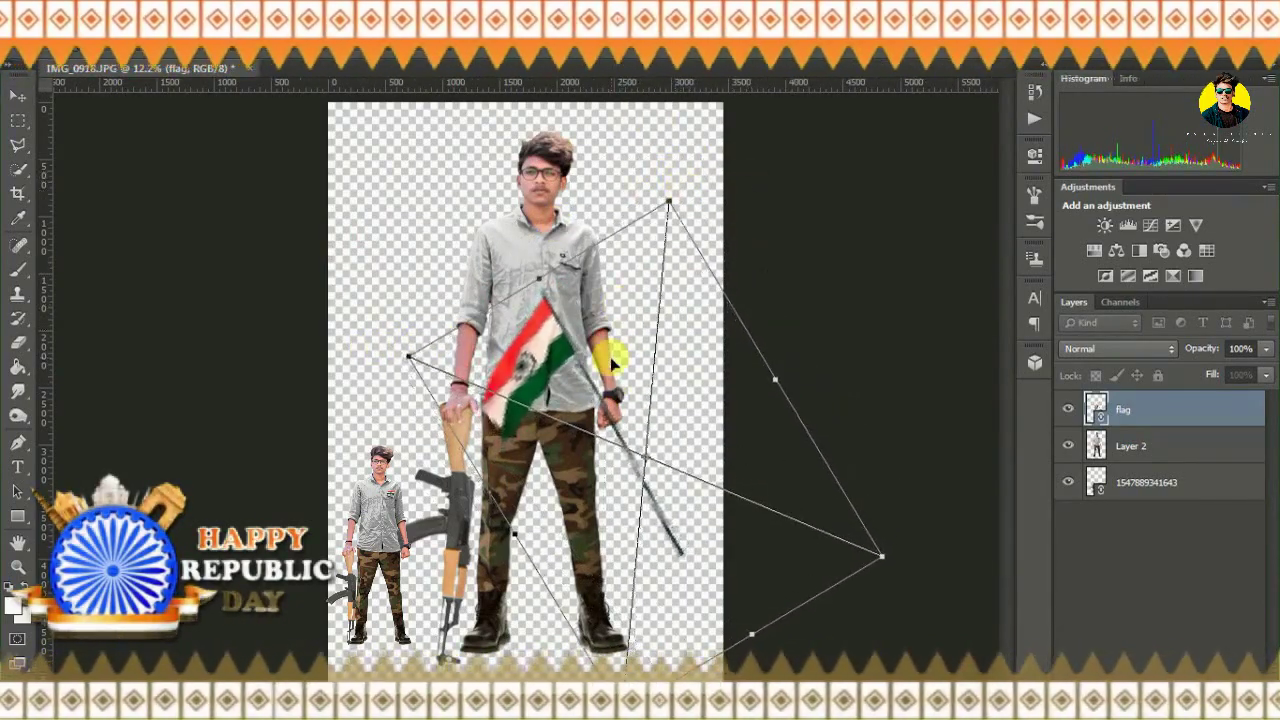
key(Escape)
click(18, 543)
drag(628, 420, 634, 429)
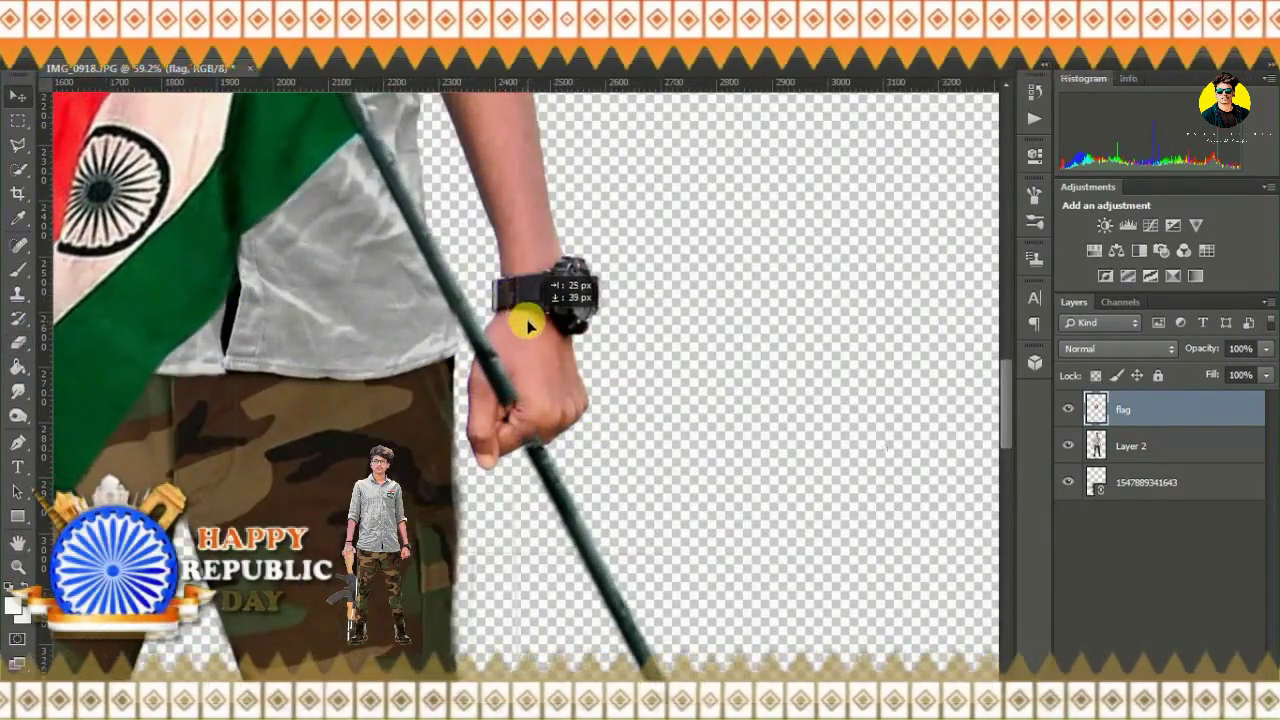
key(ctrl+0)
- Try saving the image as PNG, dismissing the out-of-memory error
right_click(548, 272)
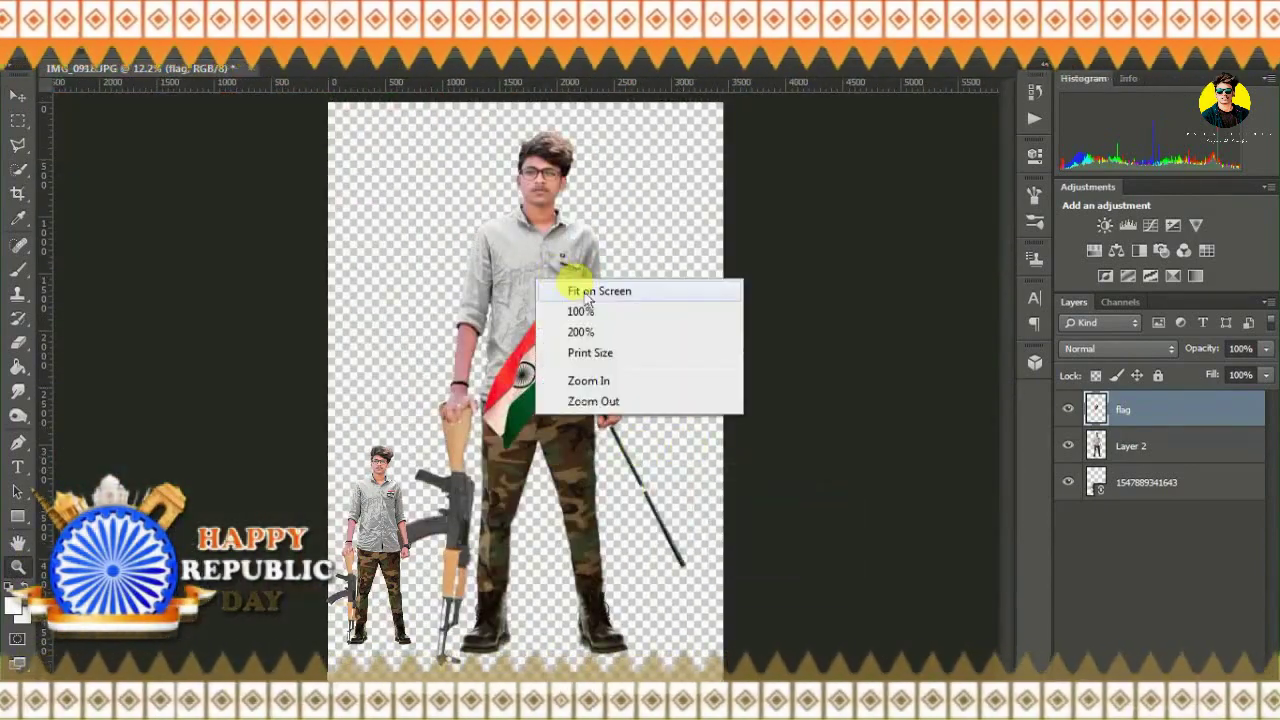
key(Escape)
key(ctrl+shift+s)
click(240, 540)
click(225, 464)
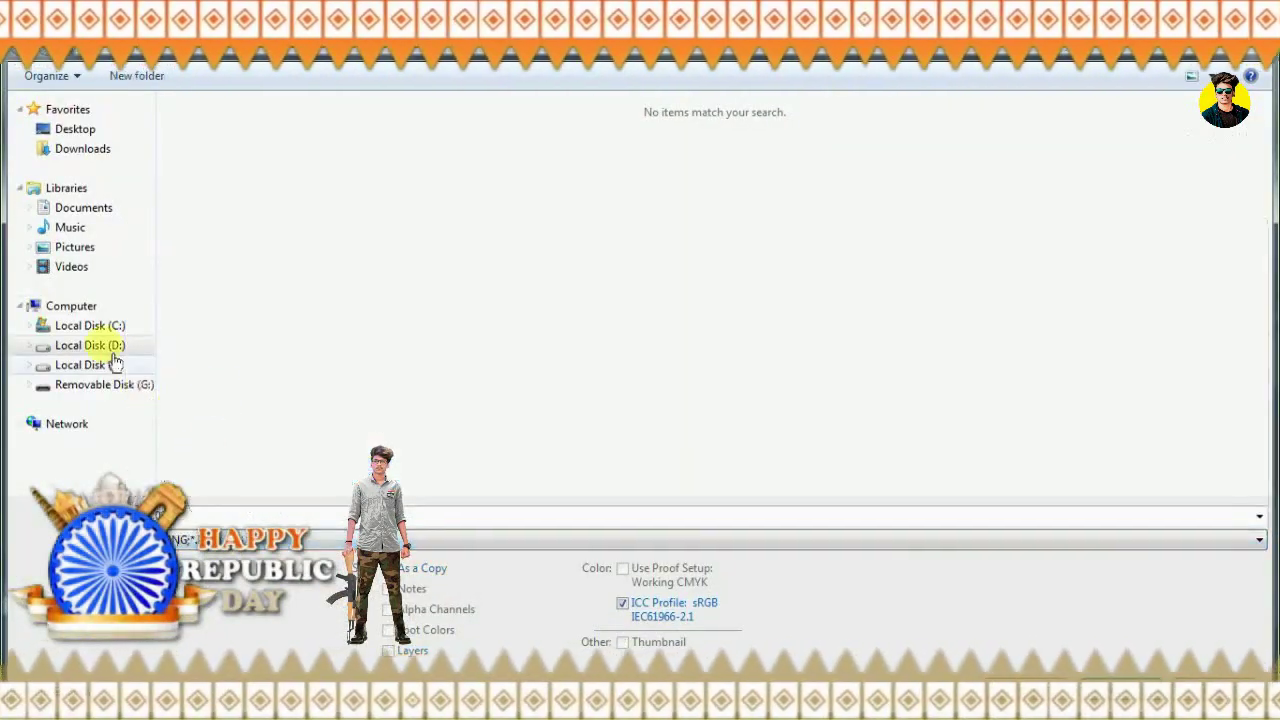
click(1083, 560)
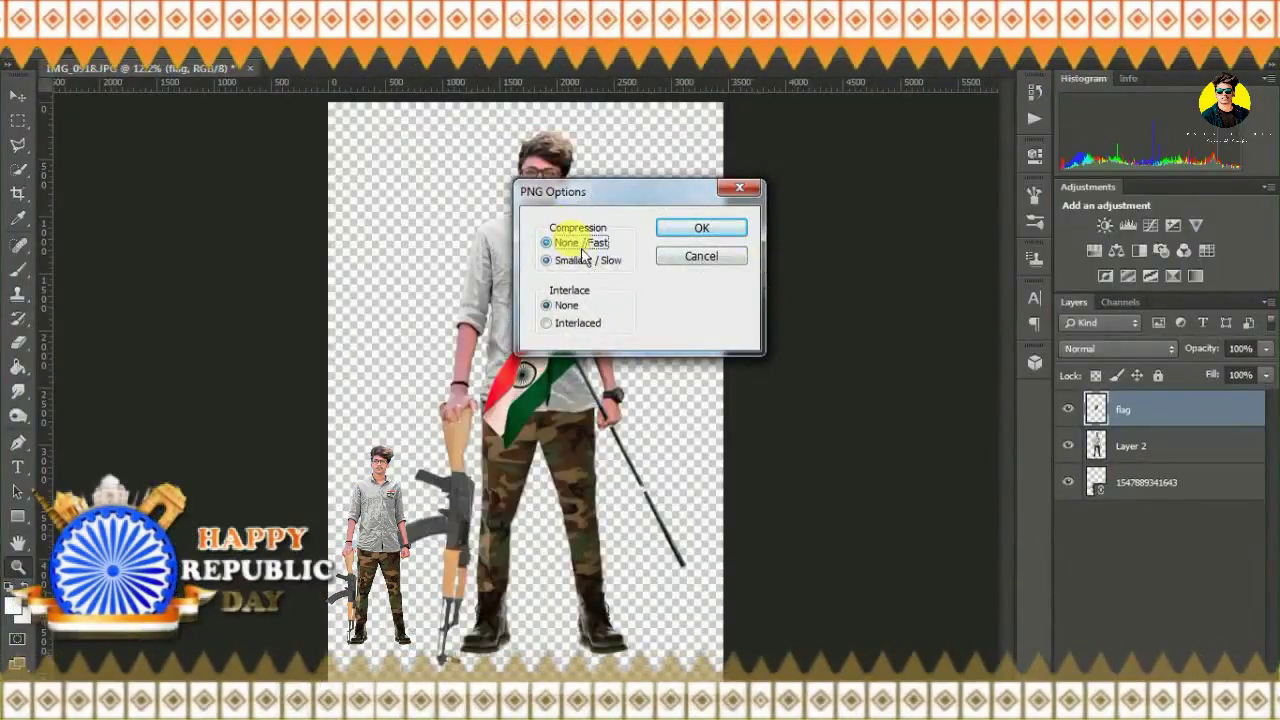
click(702, 228)
click(646, 291)
- Retry the PNG save, then merge all visible layers into one
click(48, 56)
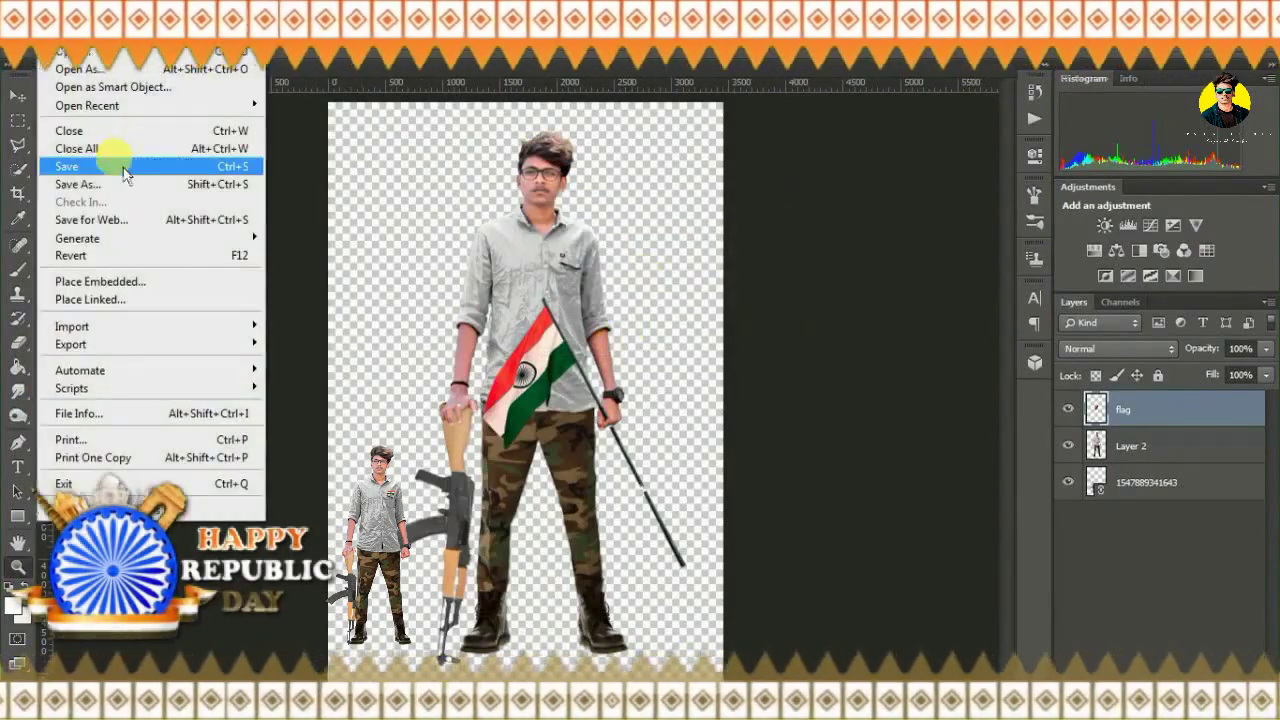
click(123, 167)
click(400, 540)
click(229, 366)
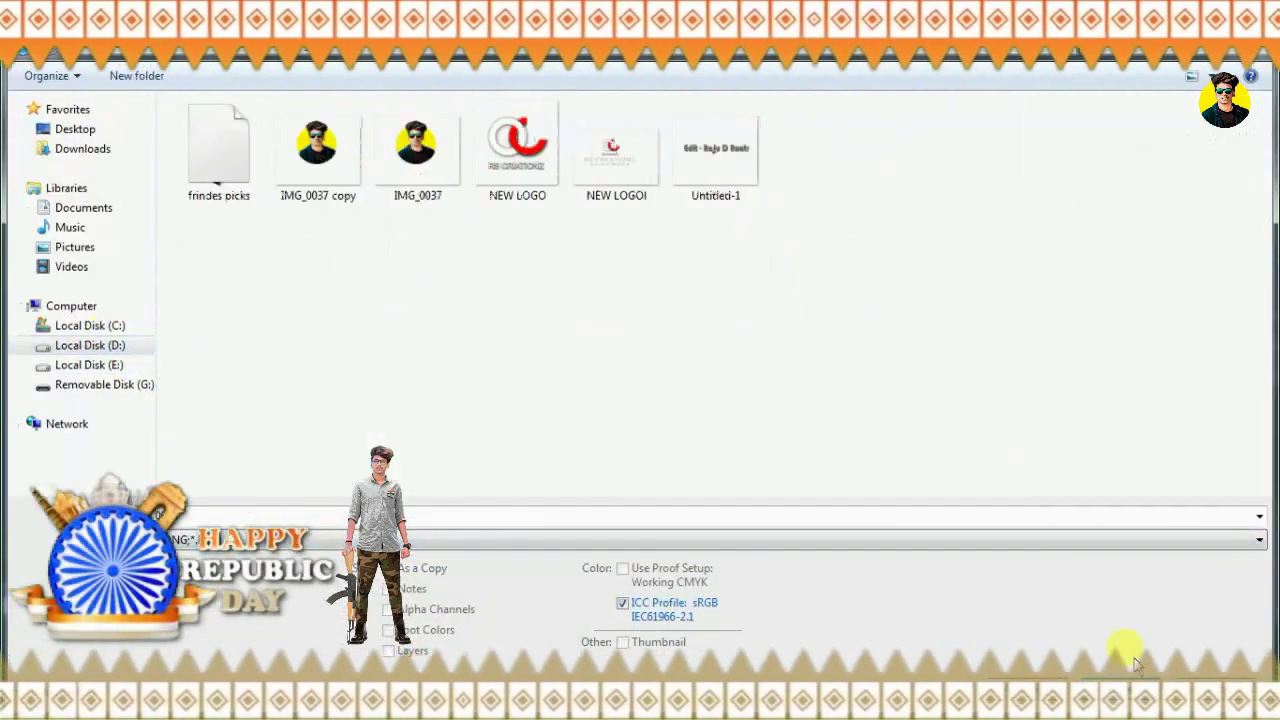
click(1134, 662)
click(700, 222)
click(651, 289)
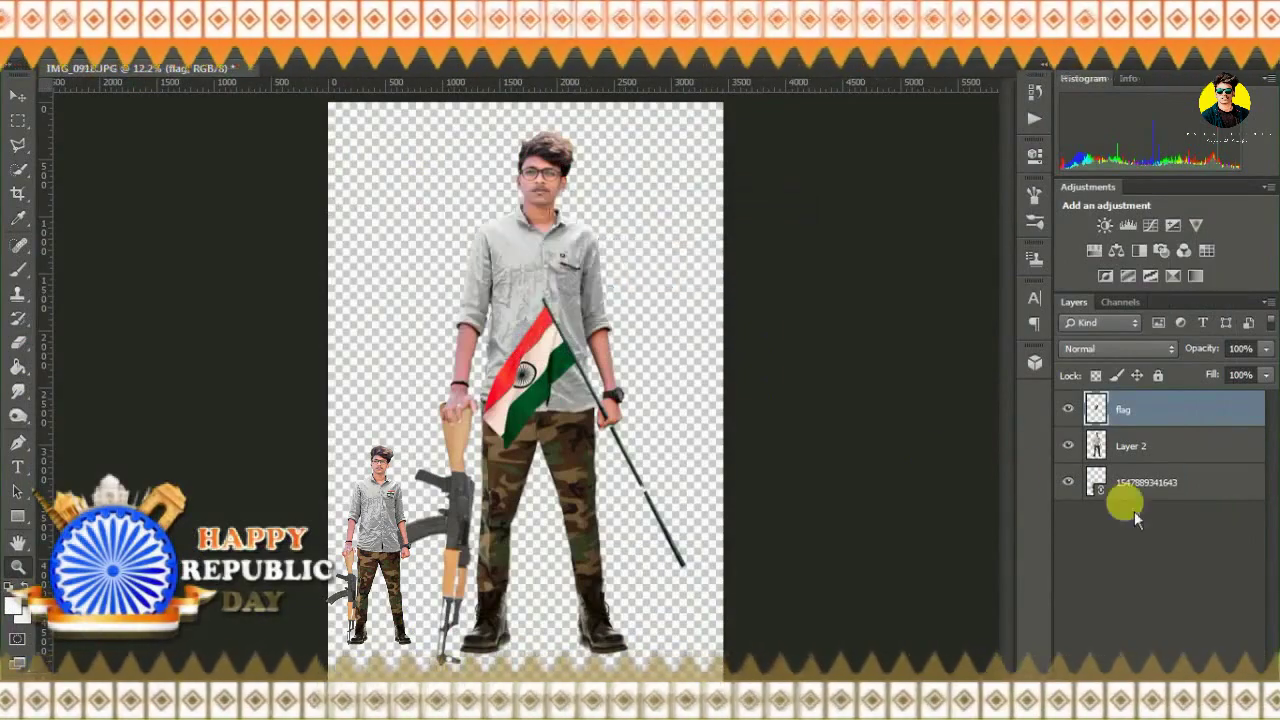
right_click(1134, 511)
click(808, 645)
- Save the merged image as JPEG replacing IMG_0918.jpg, then start opening another file
click(48, 56)
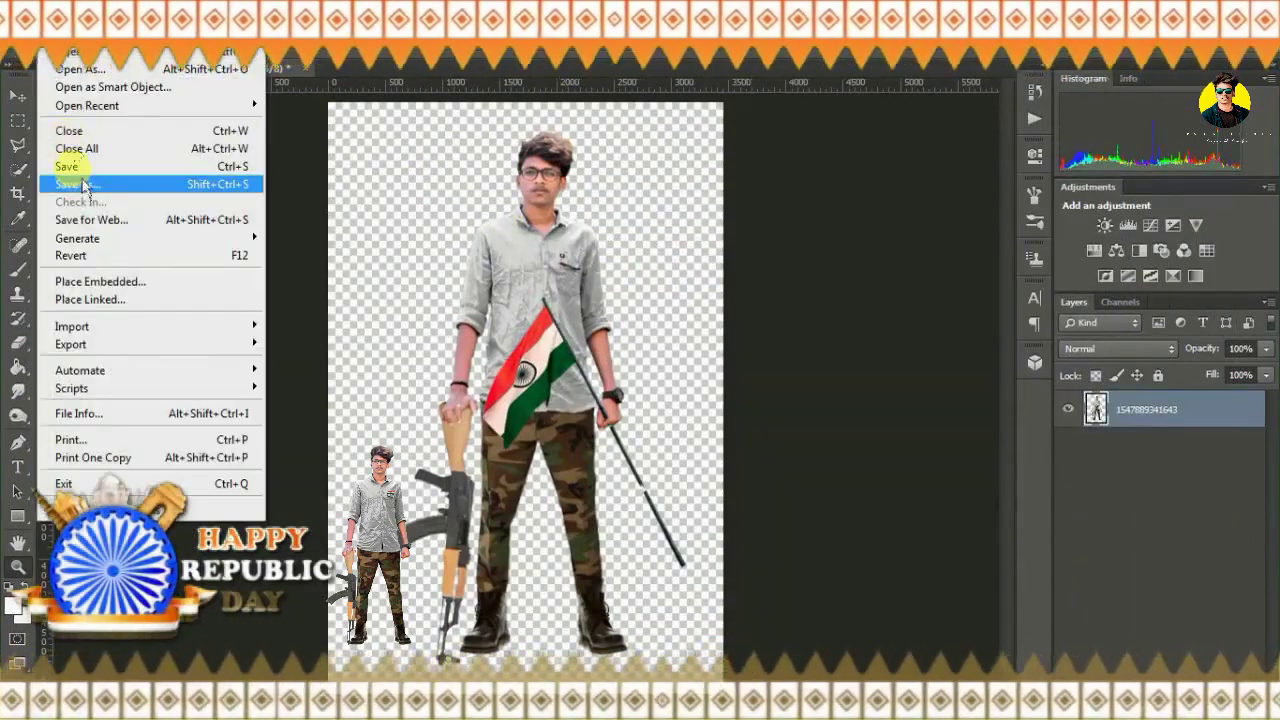
click(85, 186)
click(700, 540)
click(300, 374)
double_click(320, 160)
click(418, 270)
key(Return)
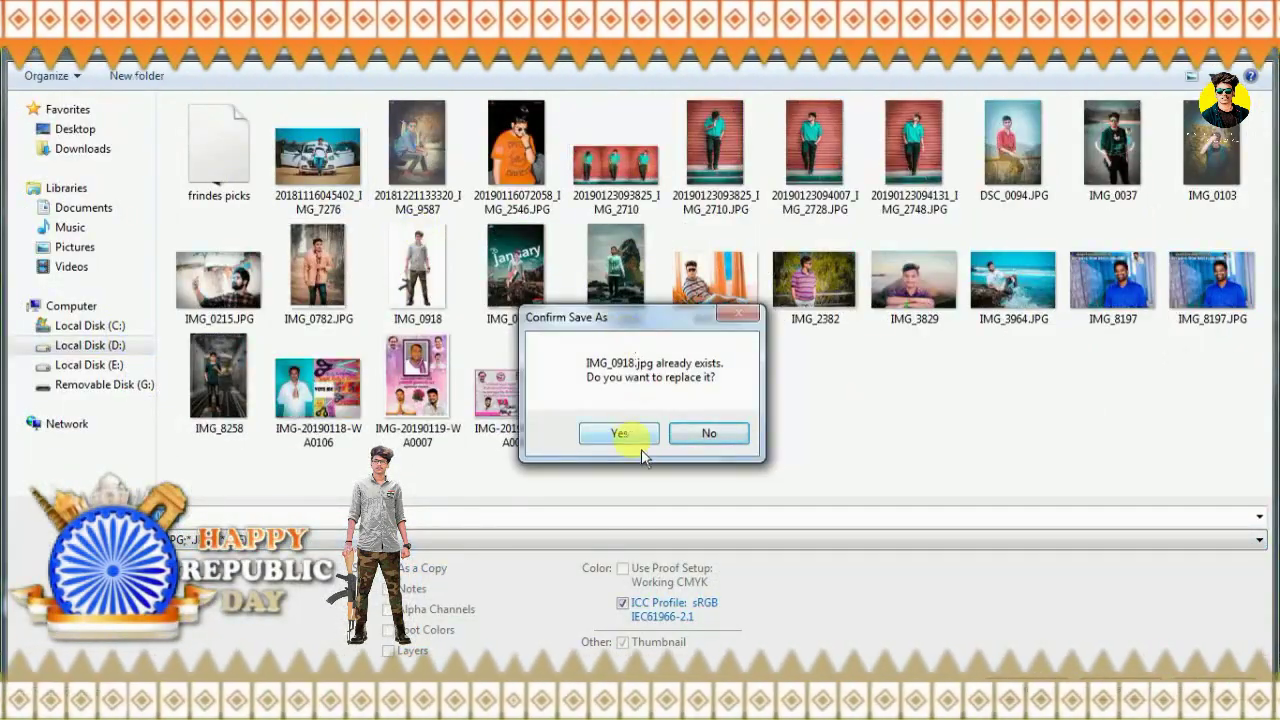
click(619, 433)
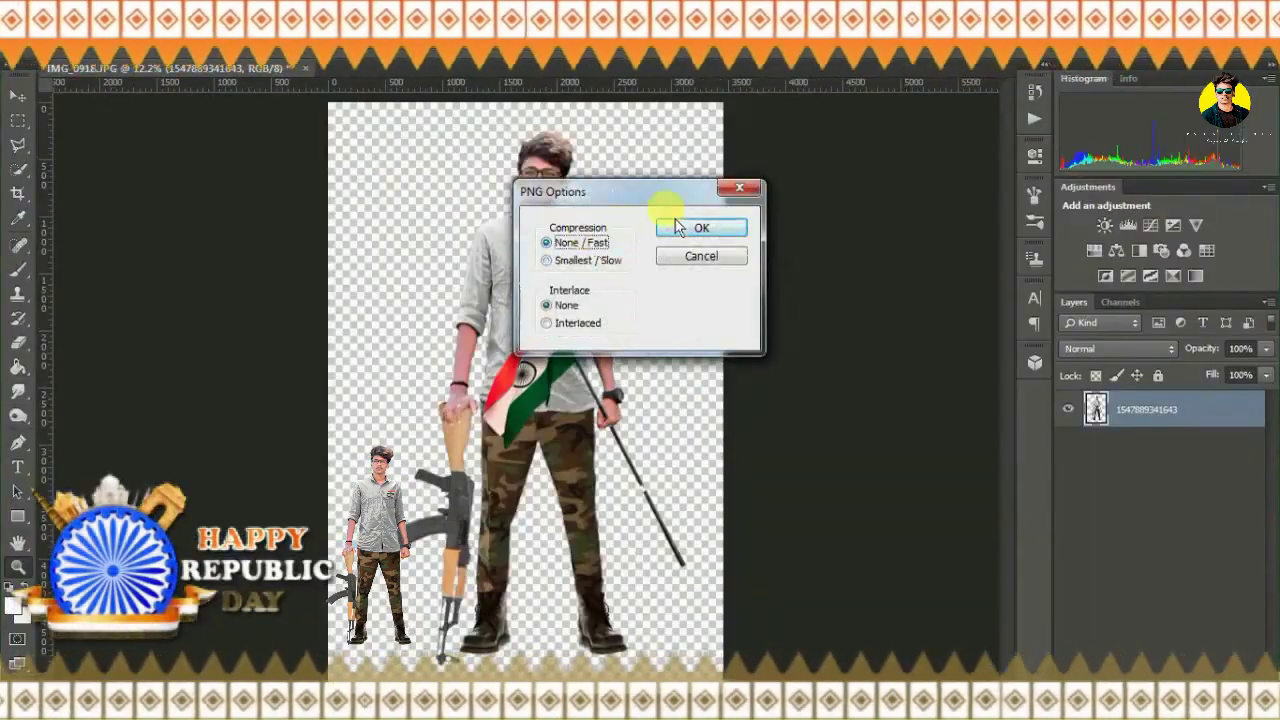
click(701, 228)
click(654, 294)
key(ctrl+o)
- Browse Local Disk (D:) to the photes folders and open the PicsArt 26 January image
click(90, 345)
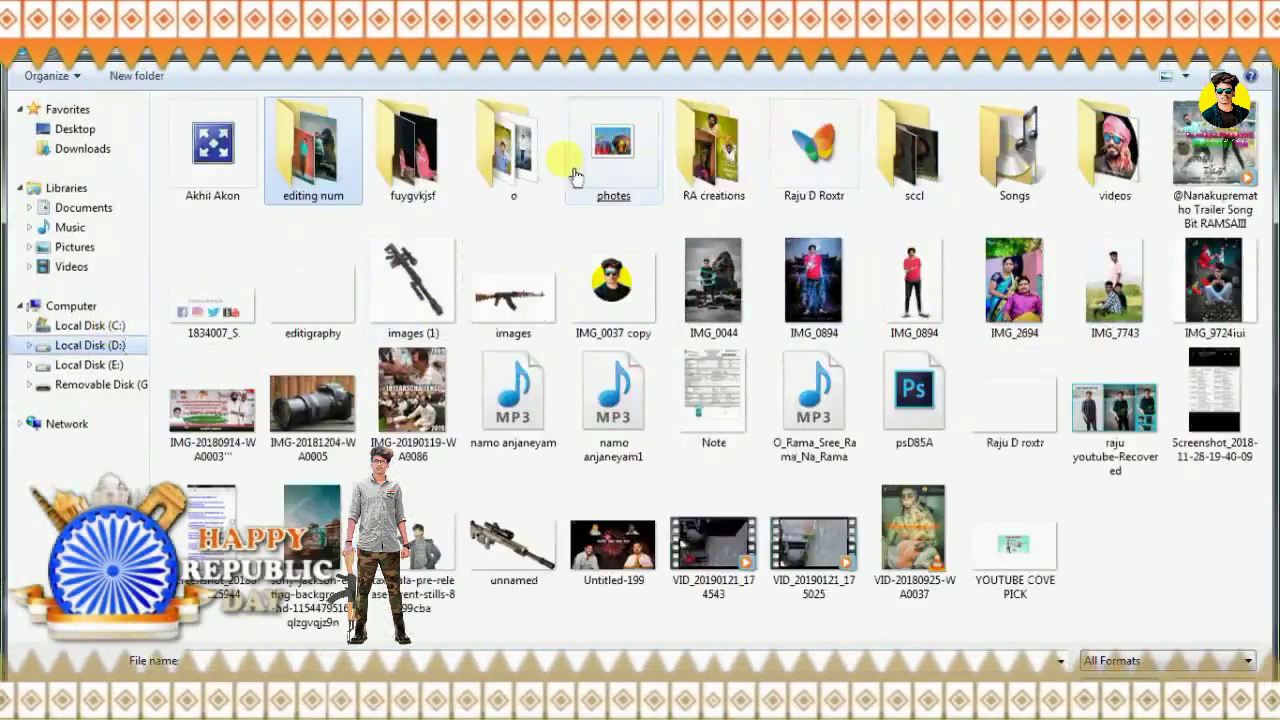
double_click(575, 176)
double_click(343, 171)
double_click(214, 143)
click(213, 165)
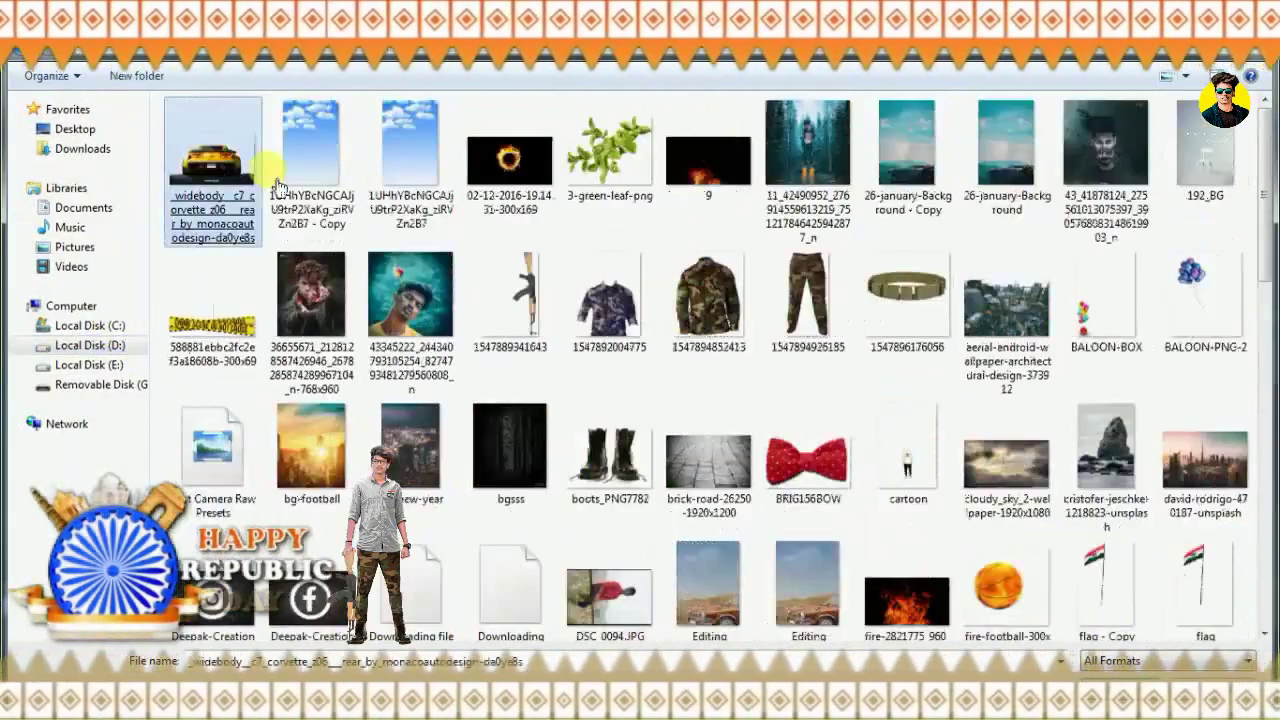
drag(1268, 168, 1268, 420)
double_click(800, 480)
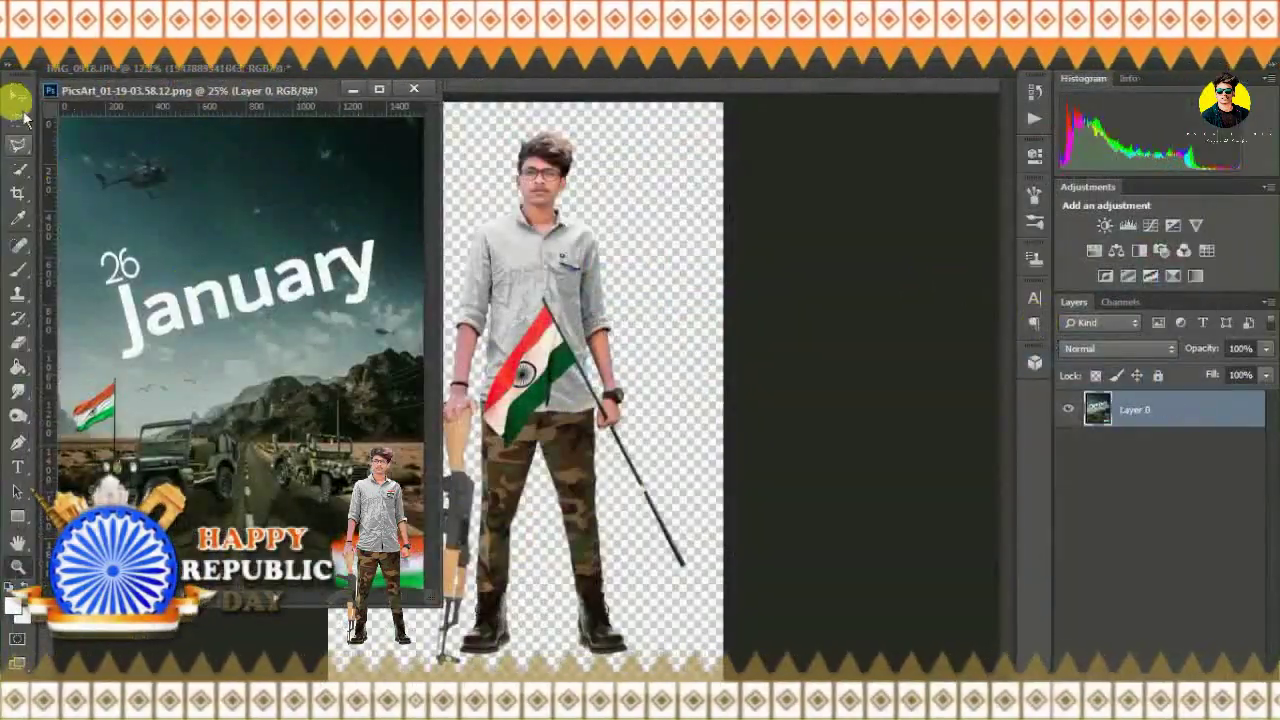
- Drag the January image into the poster and scale it to cover the canvas
mouse_move(477, 346)
mouse_down()
mouse_move(519, 337)
mouse_move(460, 522)
mouse_up()
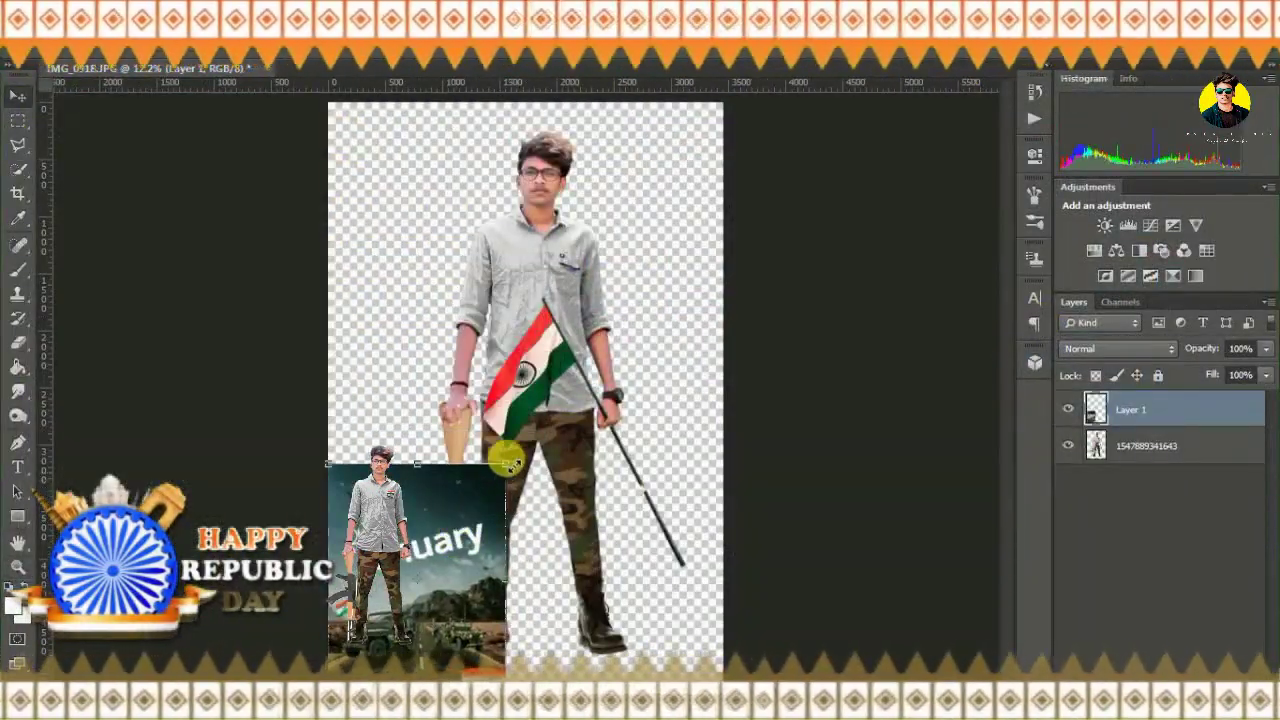
drag(507, 462, 815, 102)
drag(814, 398, 709, 423)
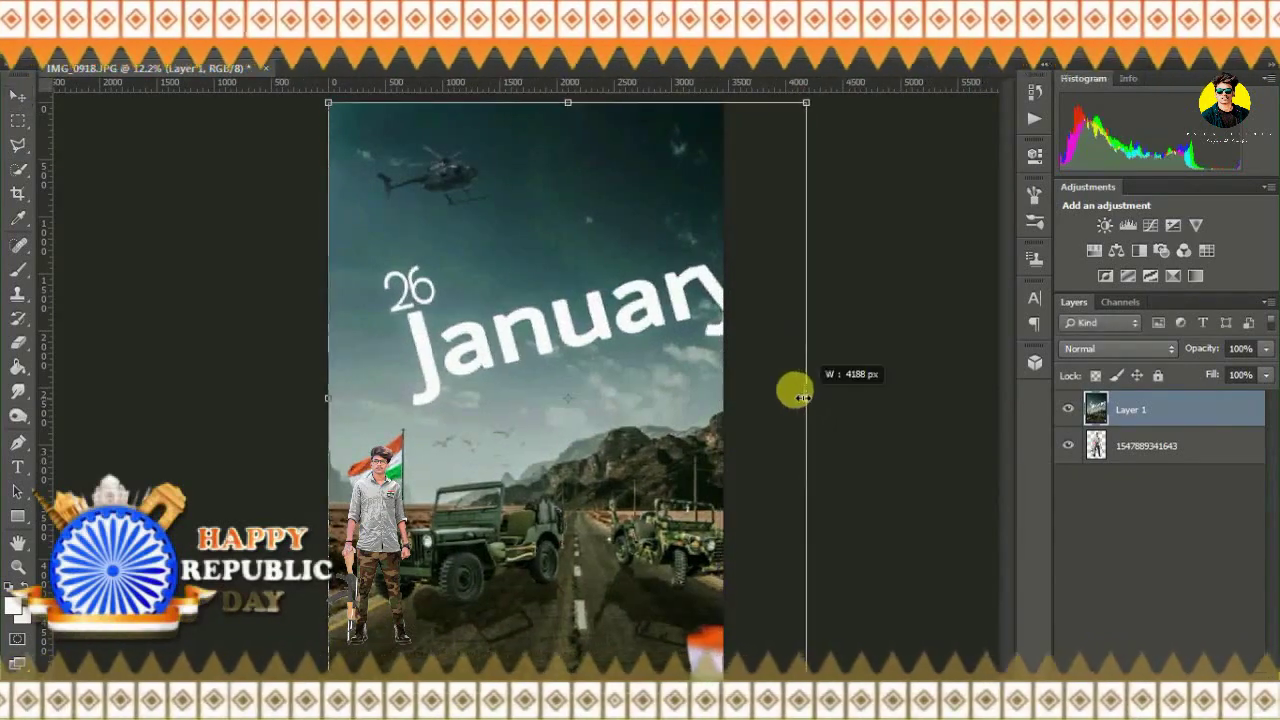
drag(757, 102, 750, 102)
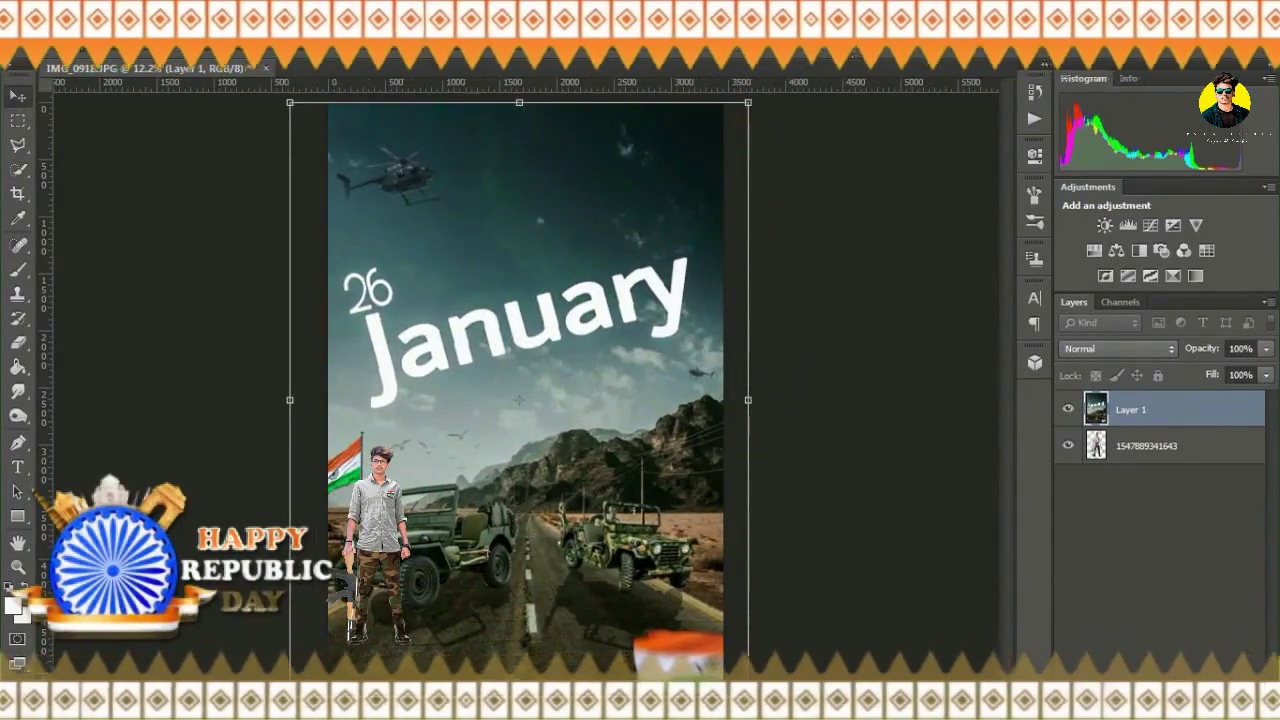
drag(674, 266, 688, 262)
click(300, 40)
mouse_move(308, 237)
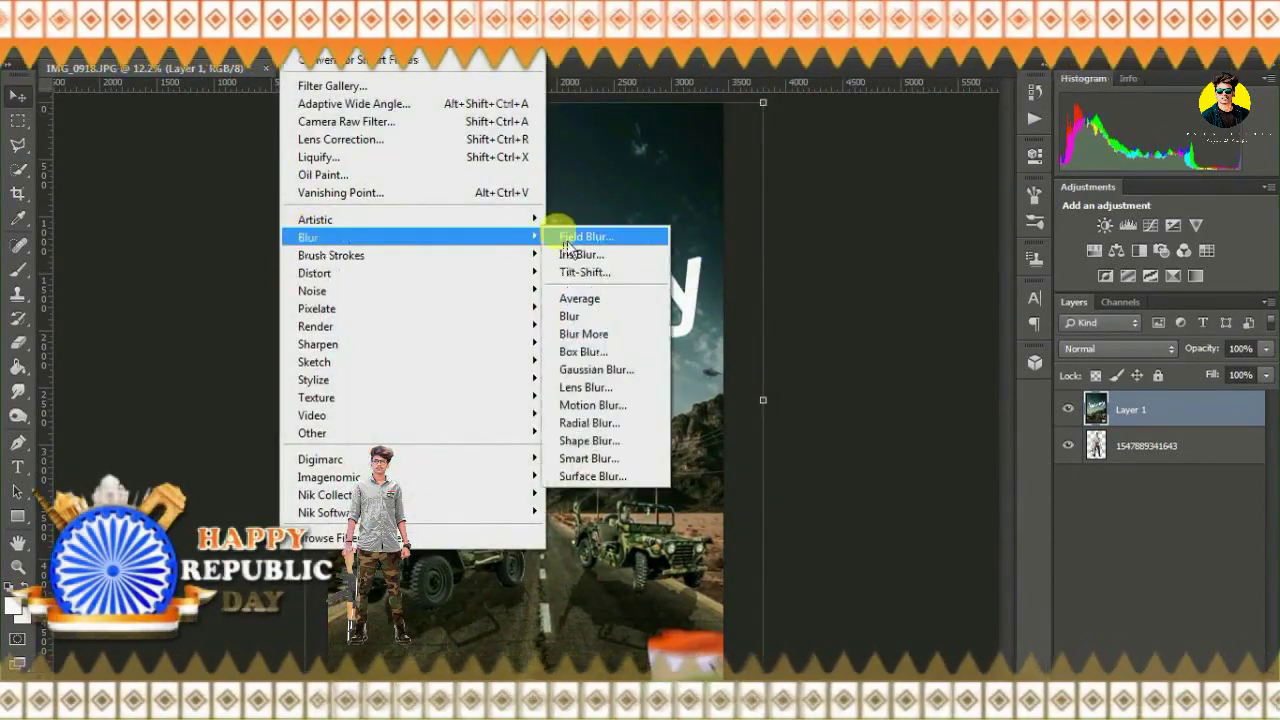
- Field-blur the January background, move the man's layer above it and lower, and duplicate it
click(566, 240)
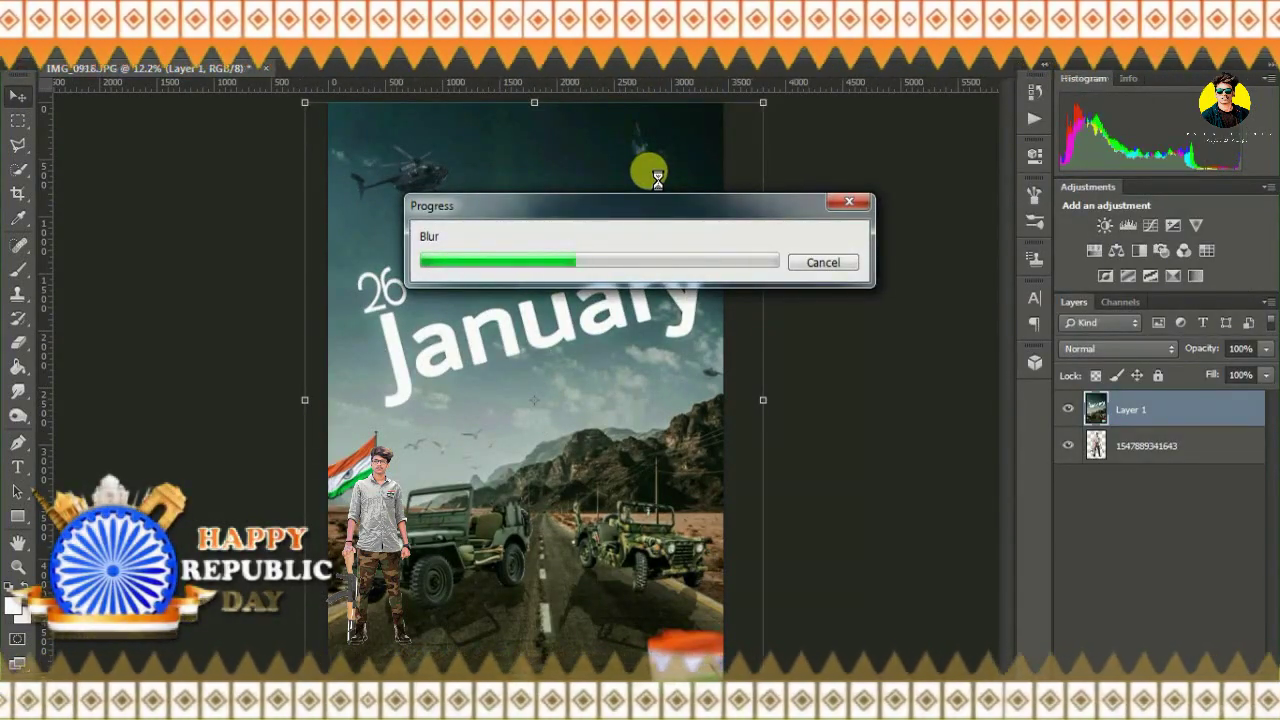
drag(1146, 446, 1171, 409)
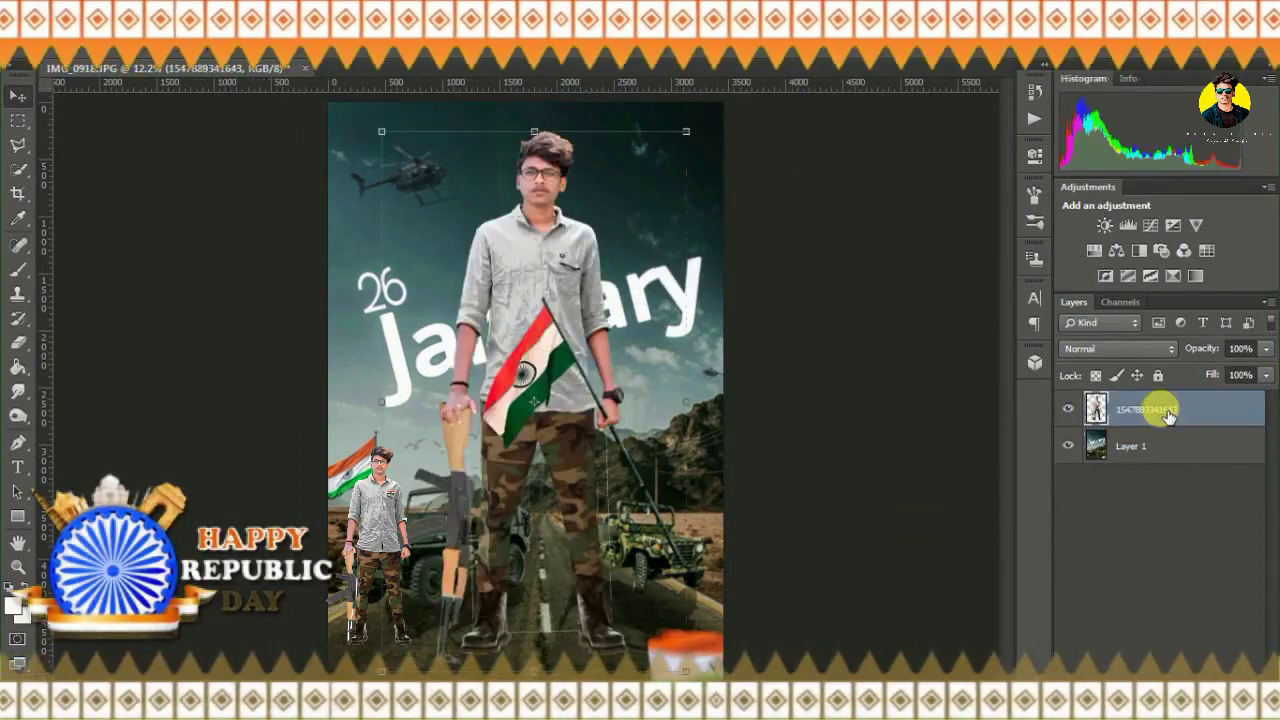
mouse_move(560, 210)
mouse_down()
mouse_move(548, 265)
mouse_move(573, 314)
mouse_up()
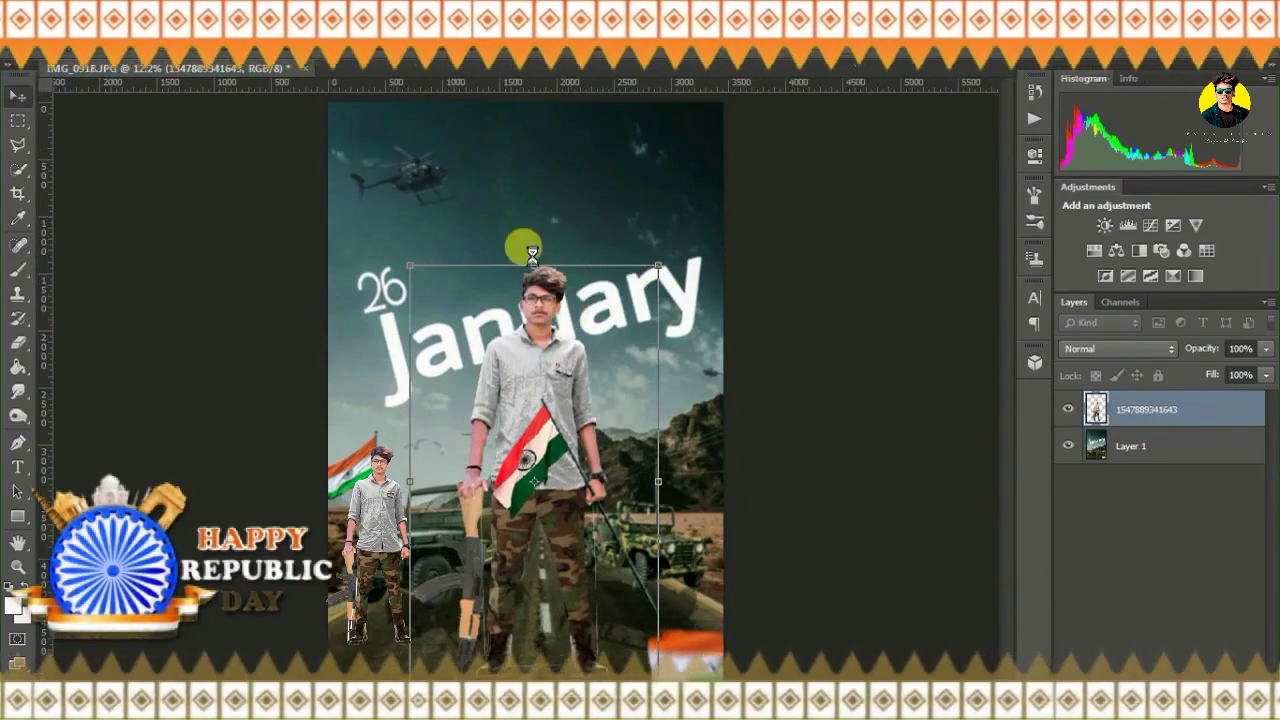
right_click(1140, 409)
click(820, 209)
- Darken the original man layer below the copy into a black silhouette with Hue/Saturation
key(Return)
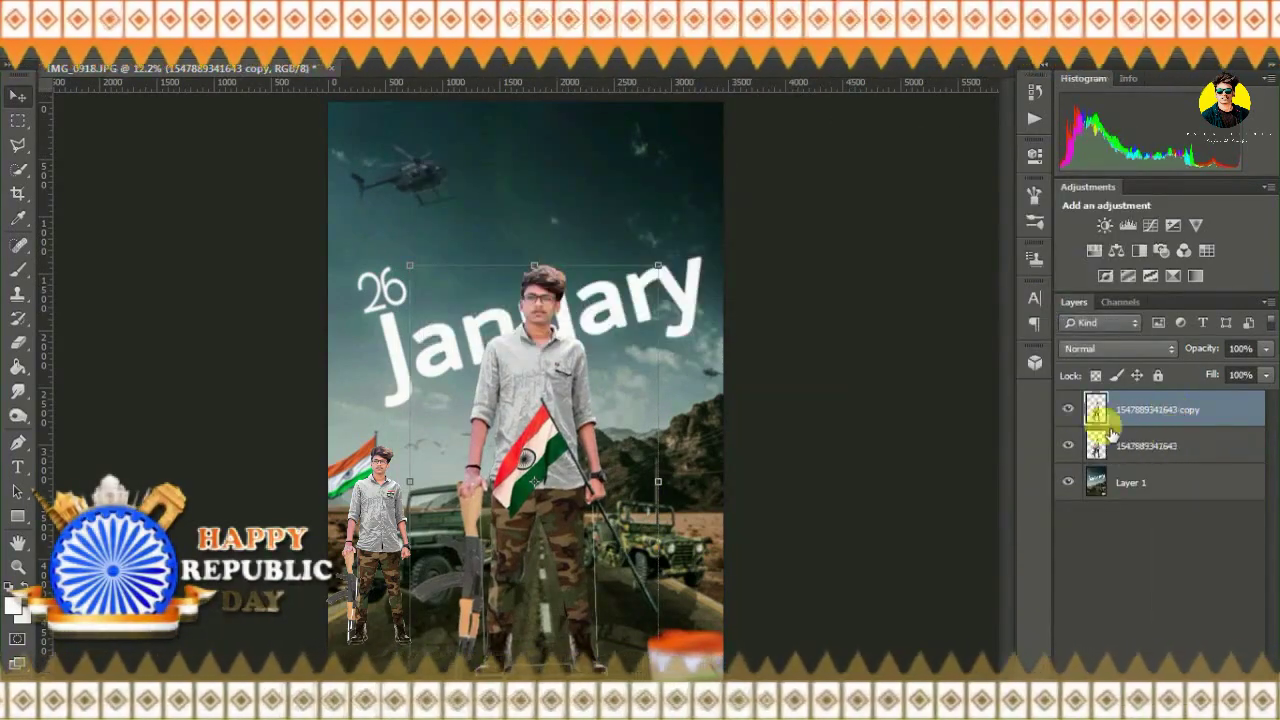
click(1150, 445)
click(115, 50)
click(505, 117)
drag(894, 434, 846, 434)
key(Return)
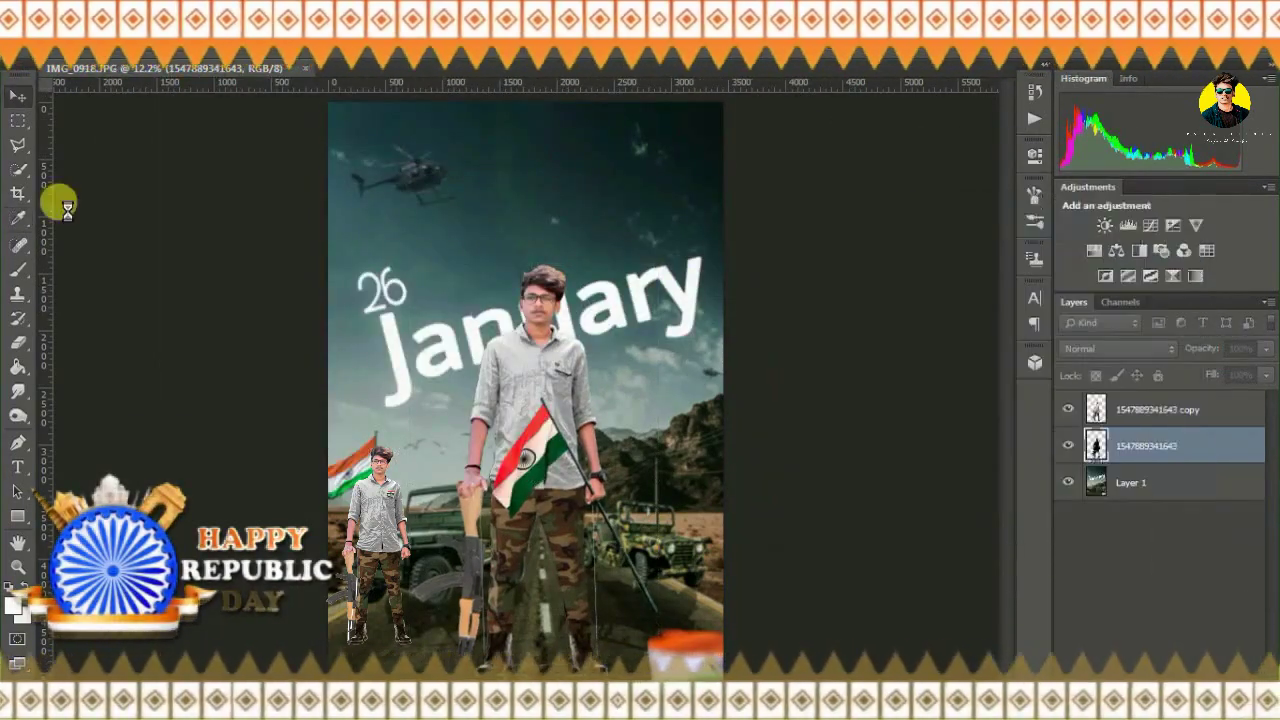
- Squash the silhouette down at the feet as a shadow and lower its fill
key(ctrl+t)
mouse_move(532, 265)
mouse_down()
mouse_move(526, 425)
mouse_move(565, 642)
mouse_up()
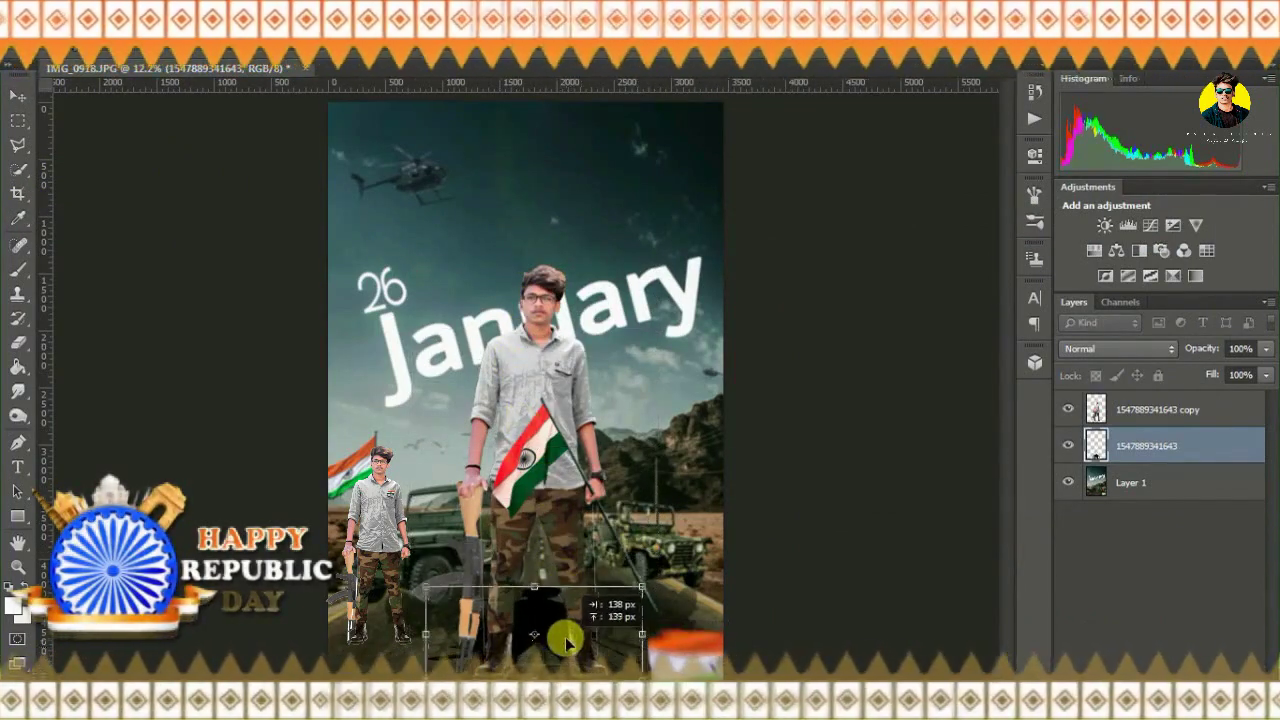
drag(565, 642, 534, 617)
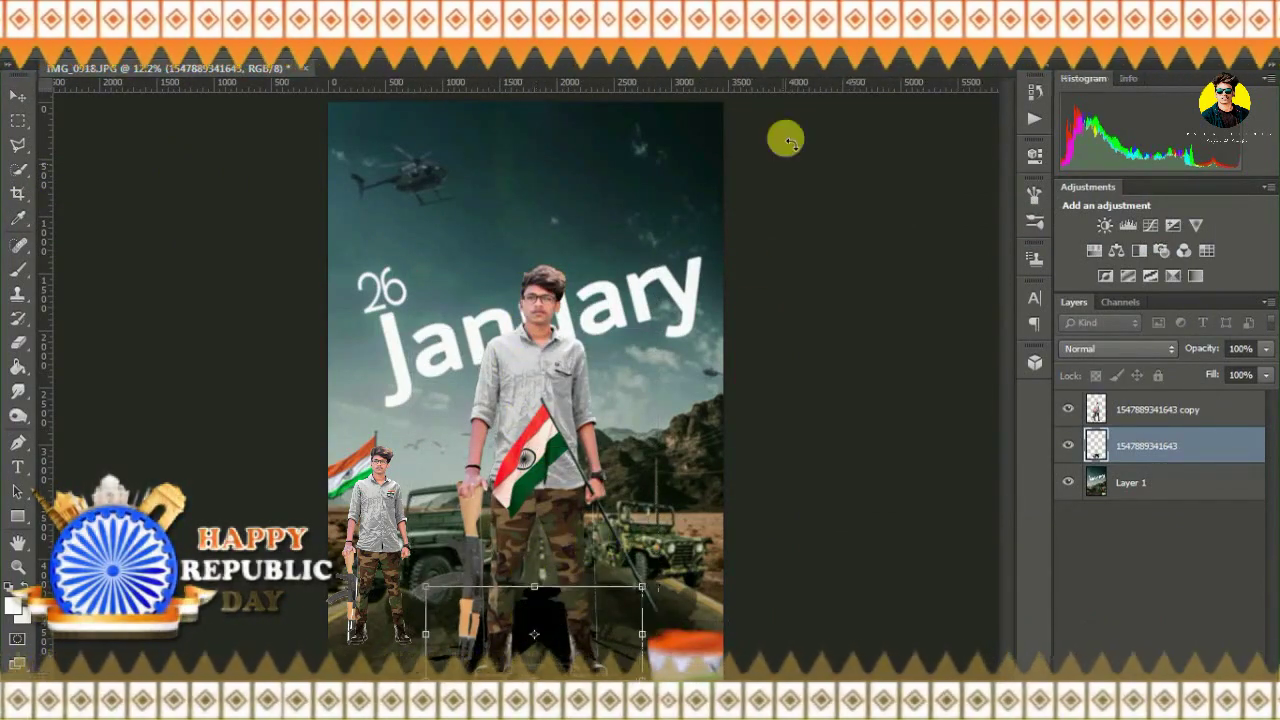
drag(425, 633, 435, 633)
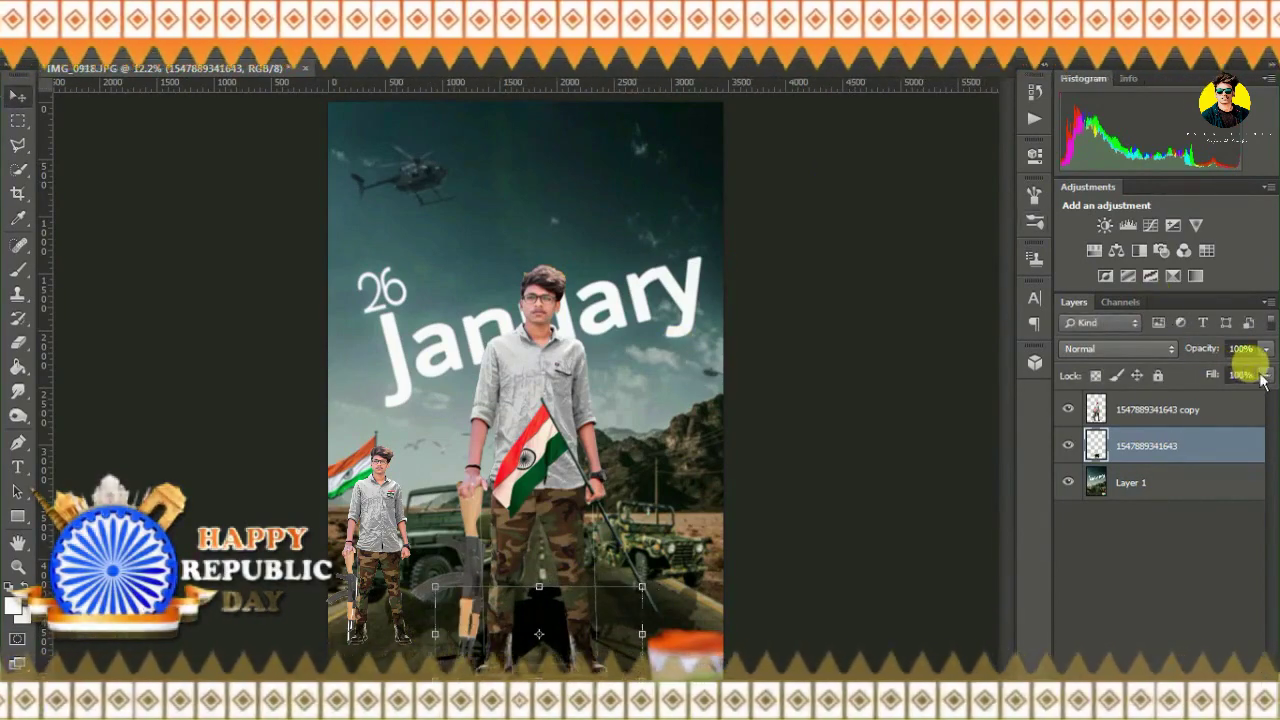
drag(1263, 377, 1228, 396)
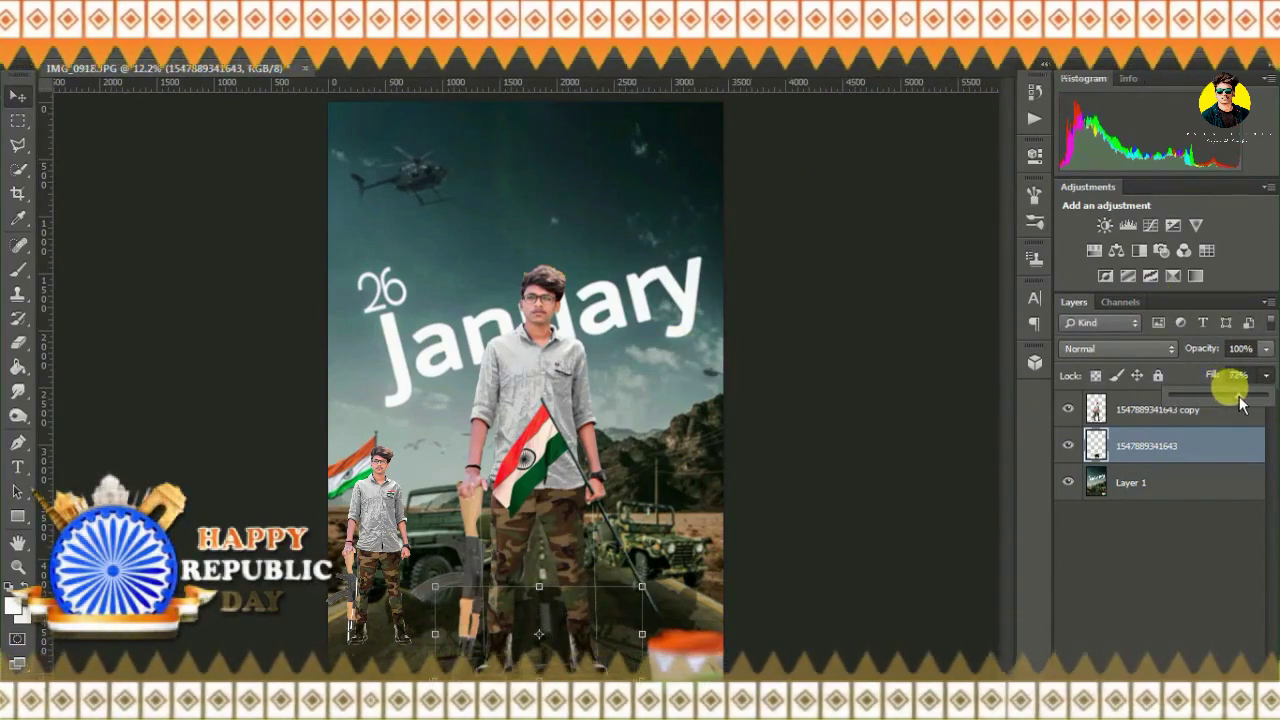
- Zoom in on the hair and smudge its edges with a 75 px soft brush, then fit the poster
key(z)
key(alt+bracketright)
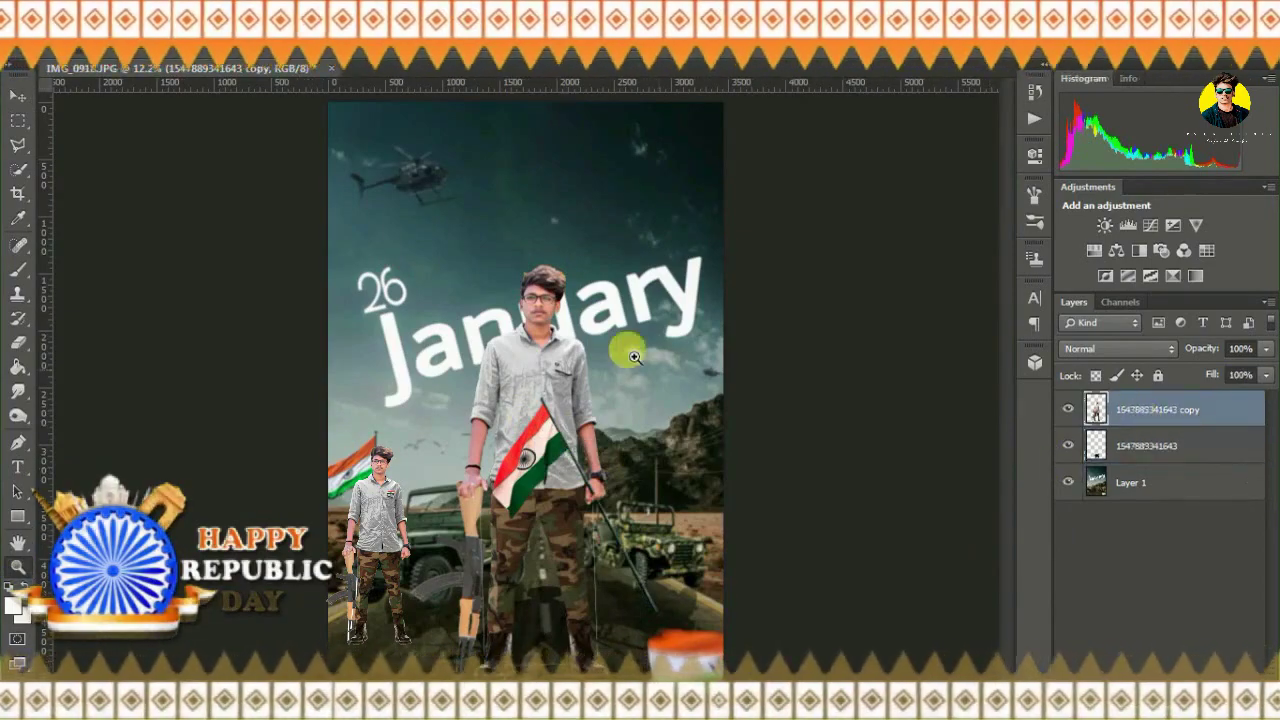
click(633, 357)
click(837, 529)
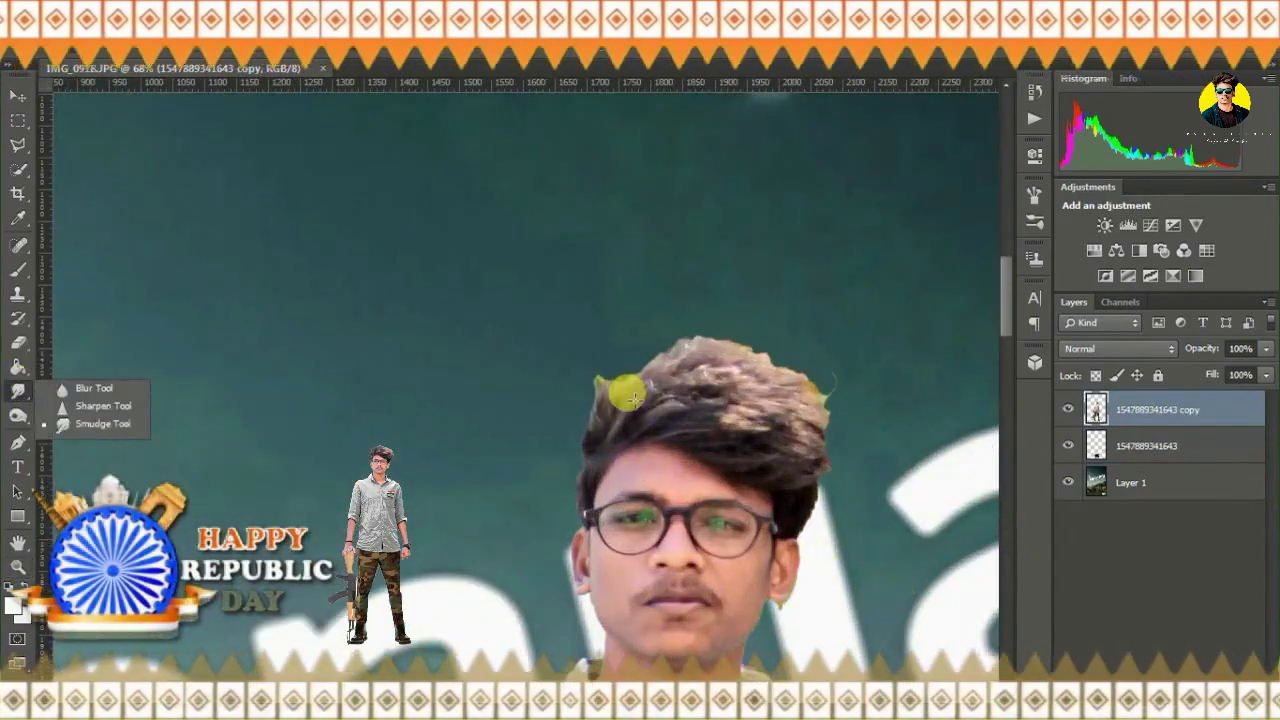
right_click(630, 397)
click(598, 413)
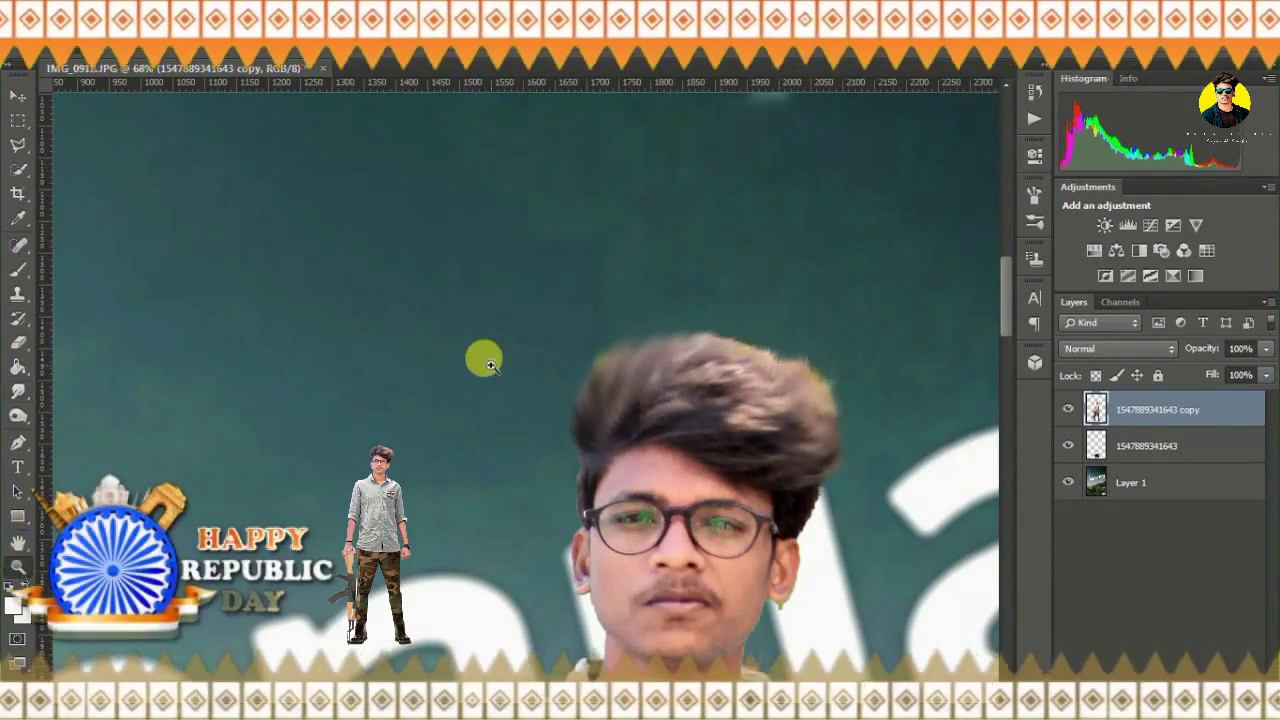
key(ctrl+0)
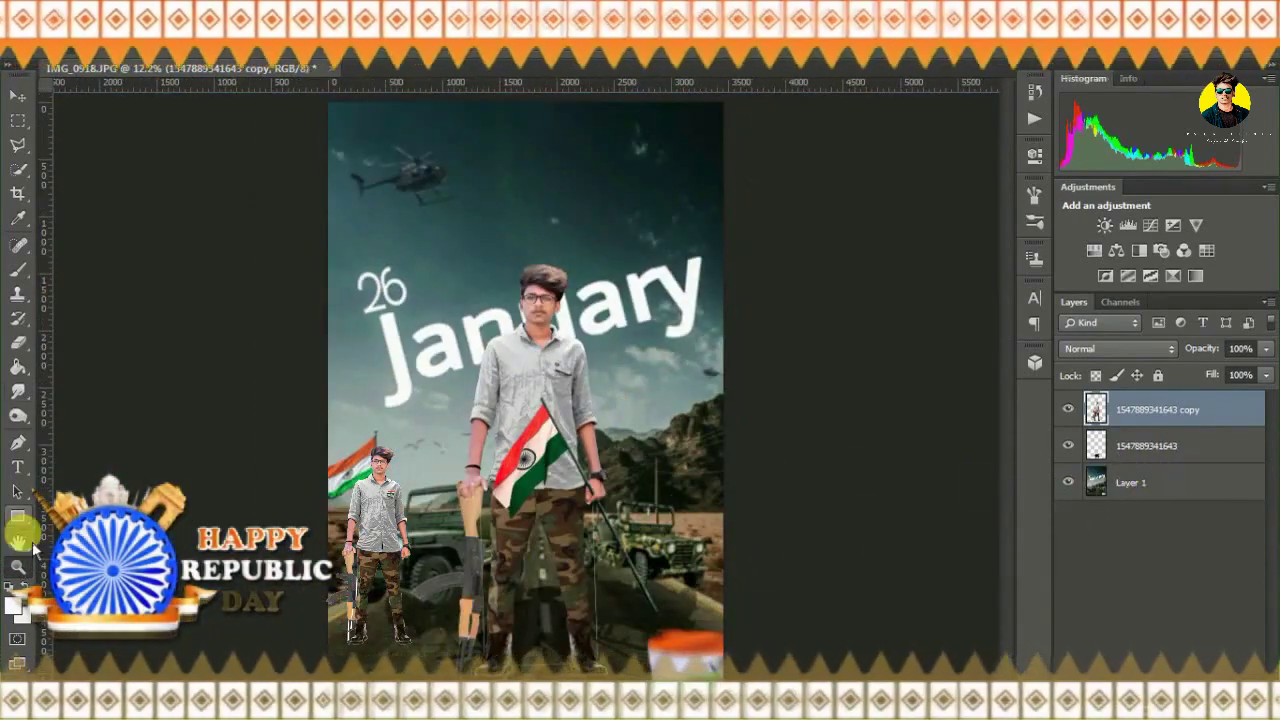
- Merge all visible layers into Layer 1 and duplicate the merged layer
click(18, 566)
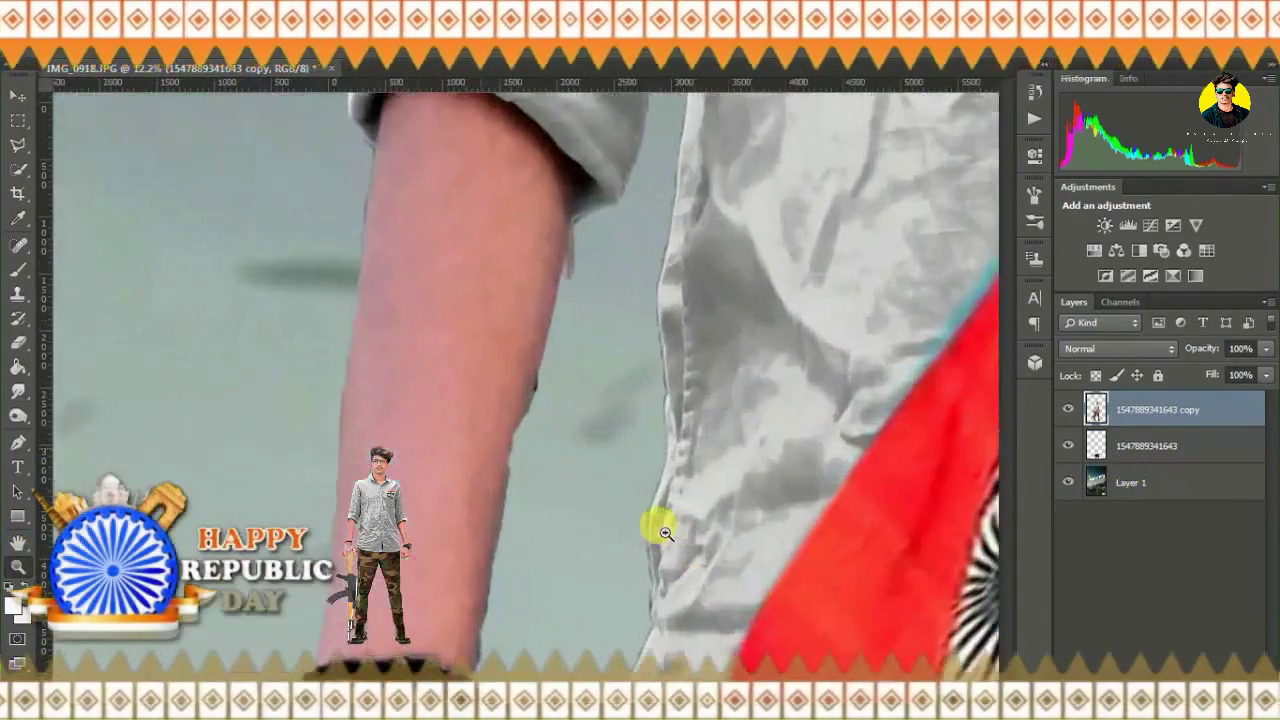
right_click(608, 367)
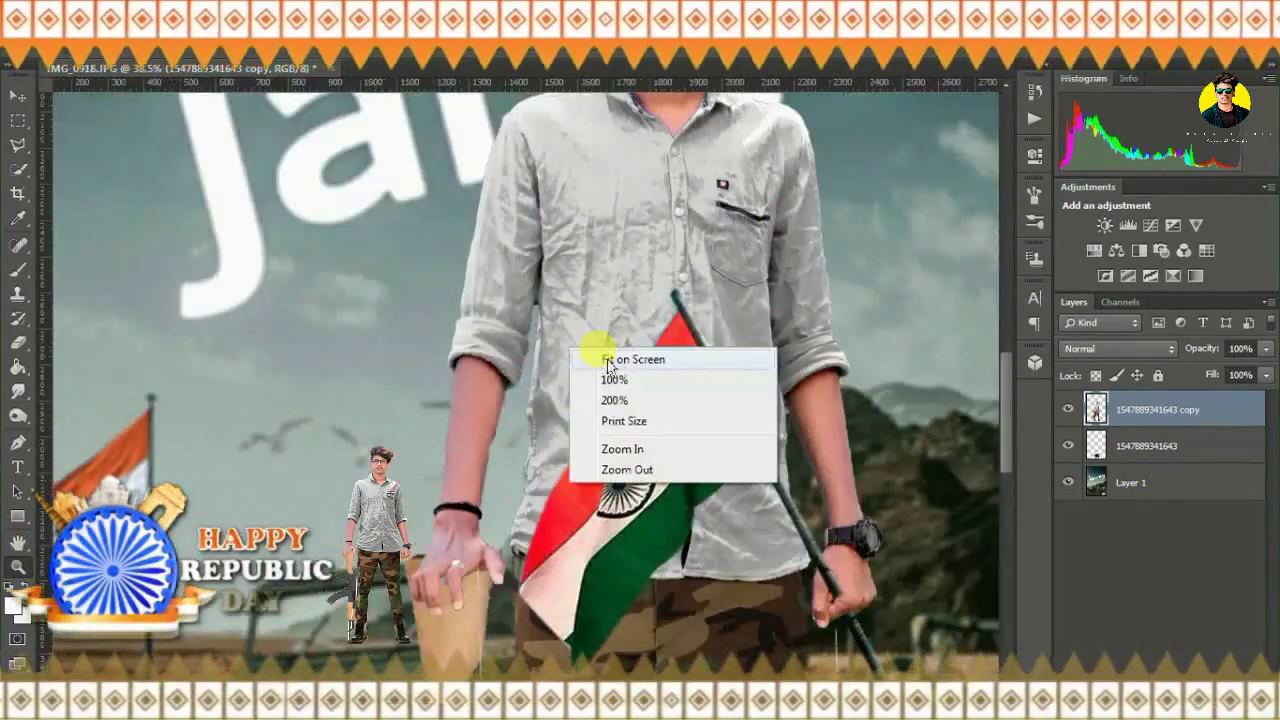
click(632, 359)
right_click(1138, 478)
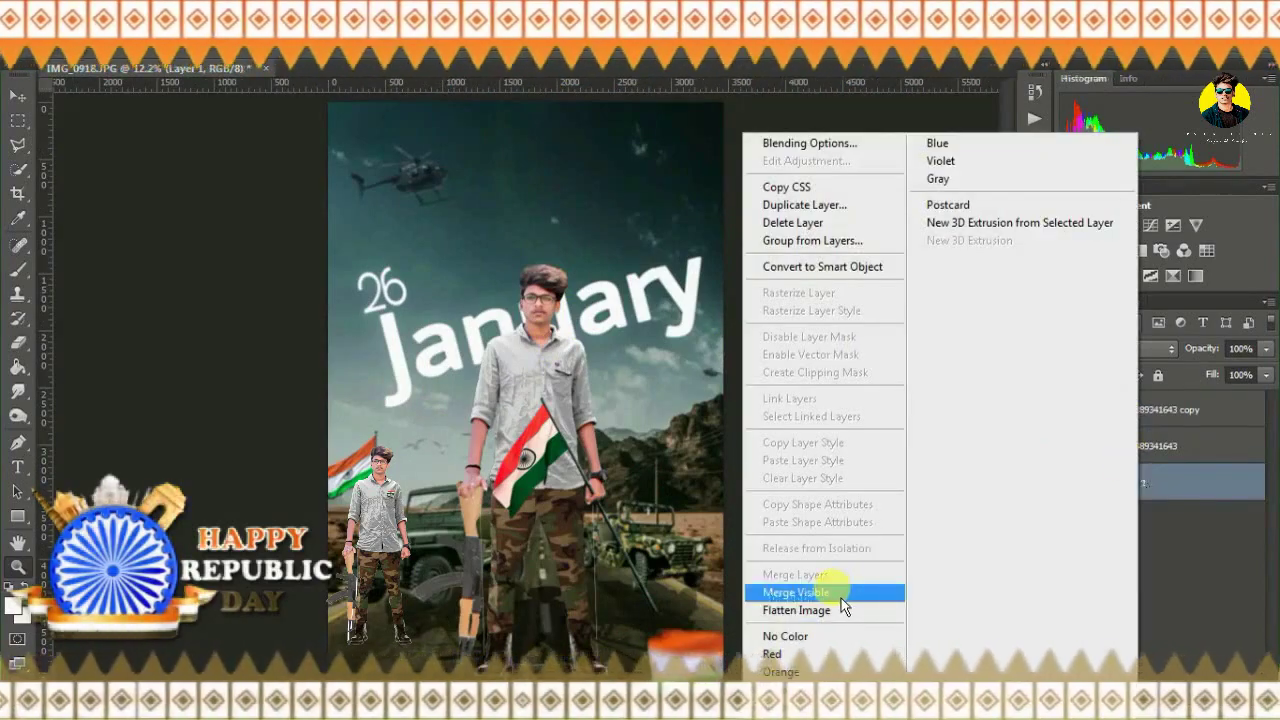
click(841, 593)
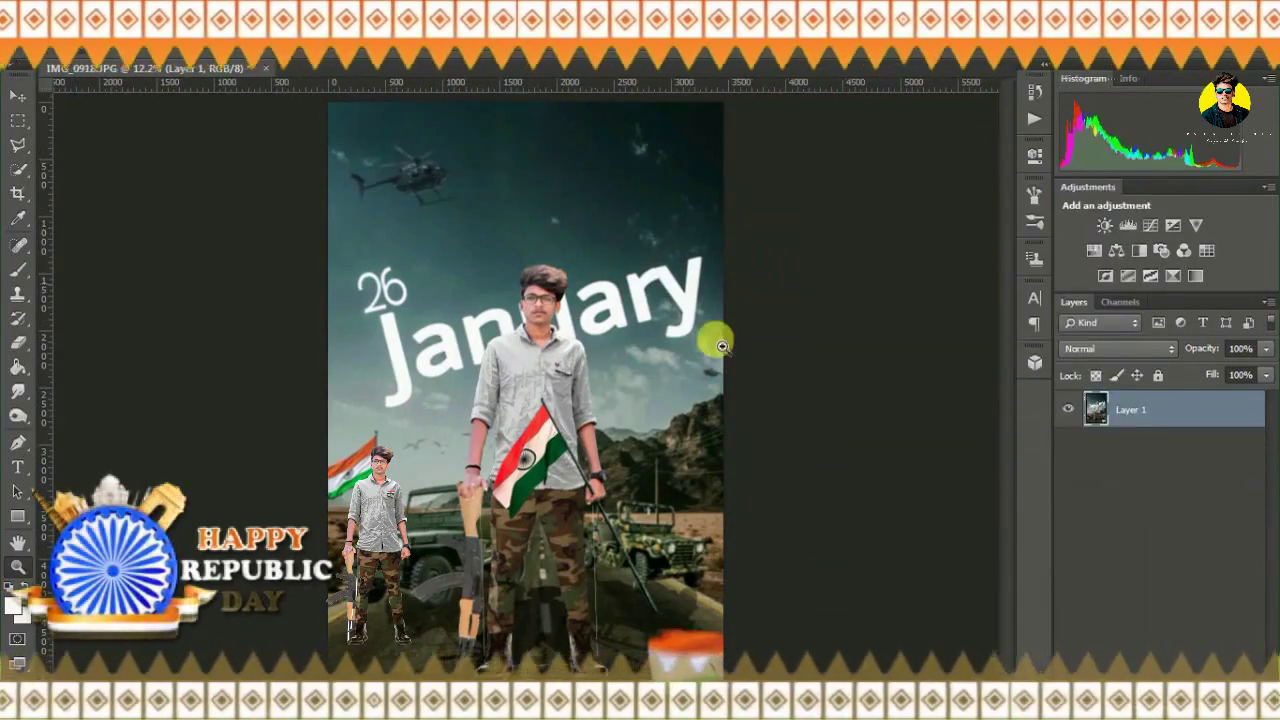
right_click(1151, 423)
click(805, 204)
click(305, 52)
- Apply a saved Camera Raw preset and save the poster as JPEG '22' at maximum quality
click(1031, 293)
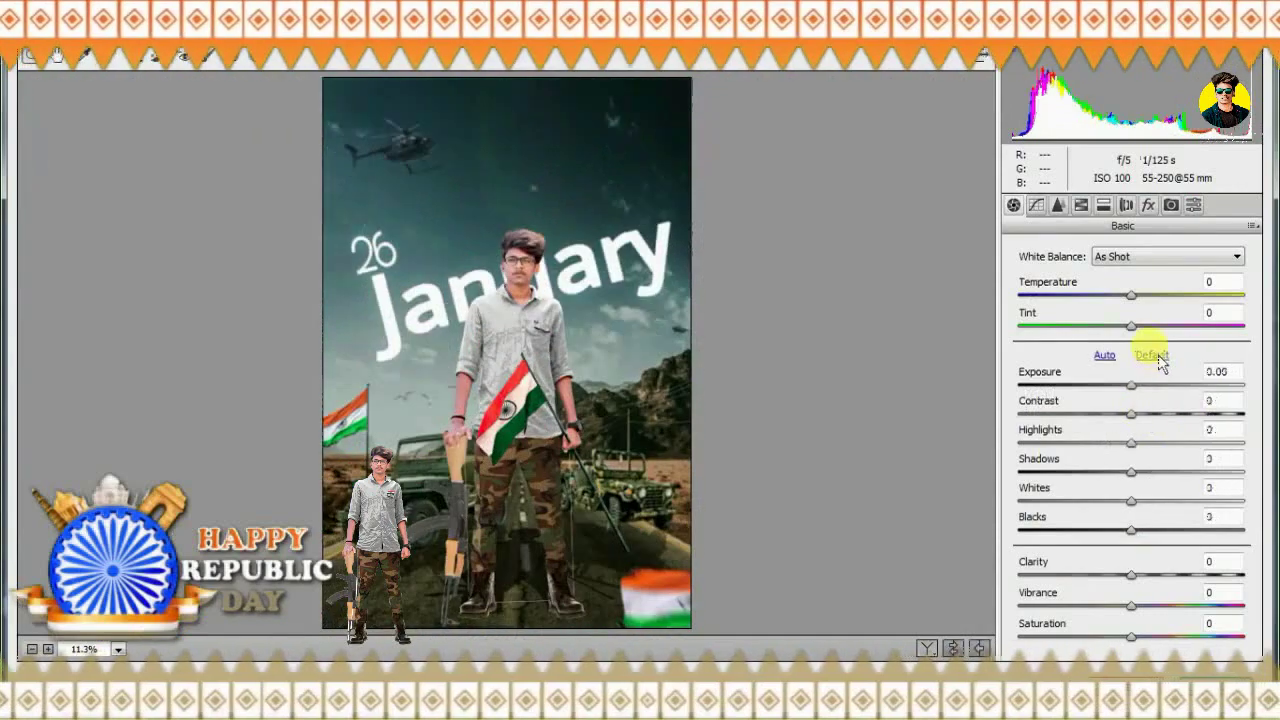
click(1260, 234)
click(1151, 409)
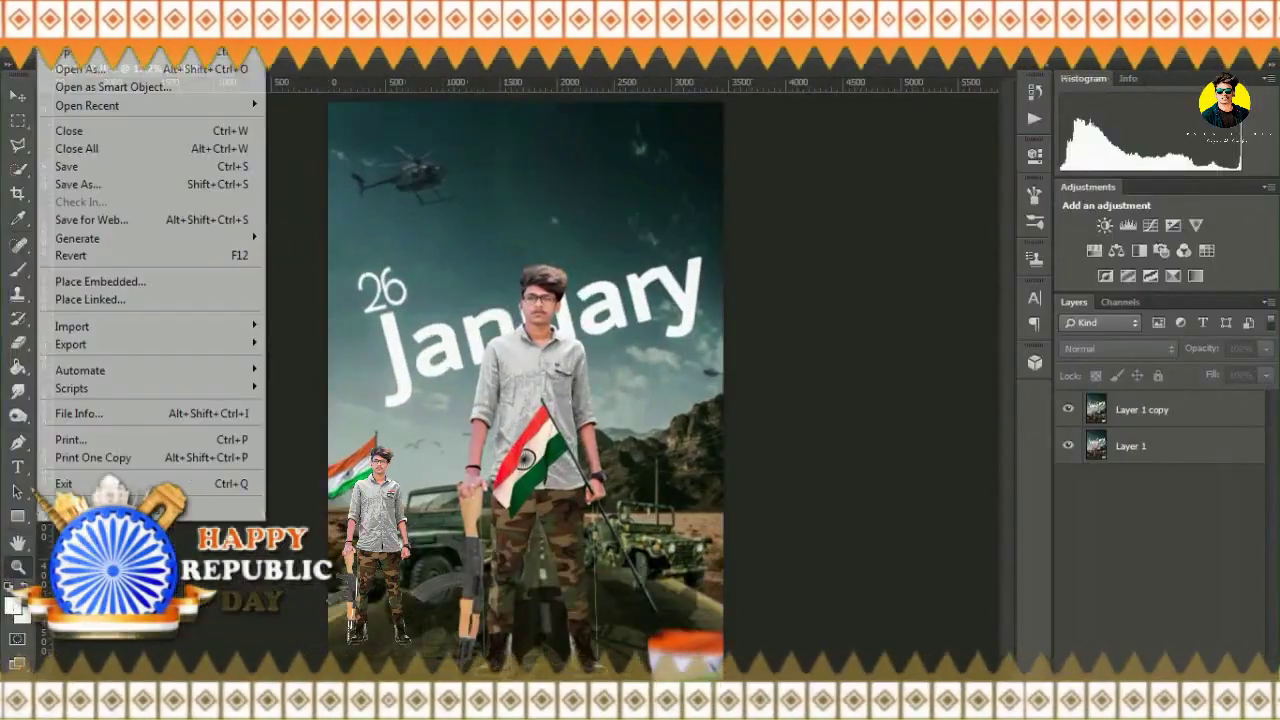
click(77, 184)
click(700, 540)
click(285, 351)
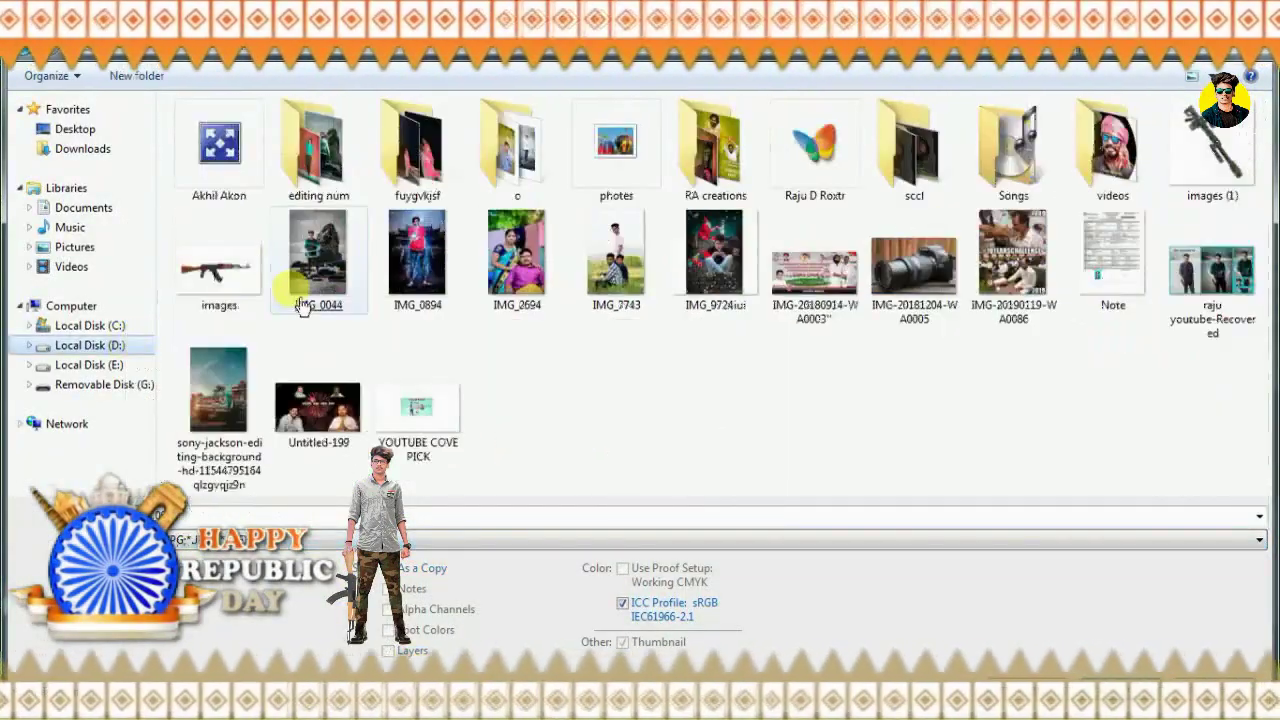
key(Return)
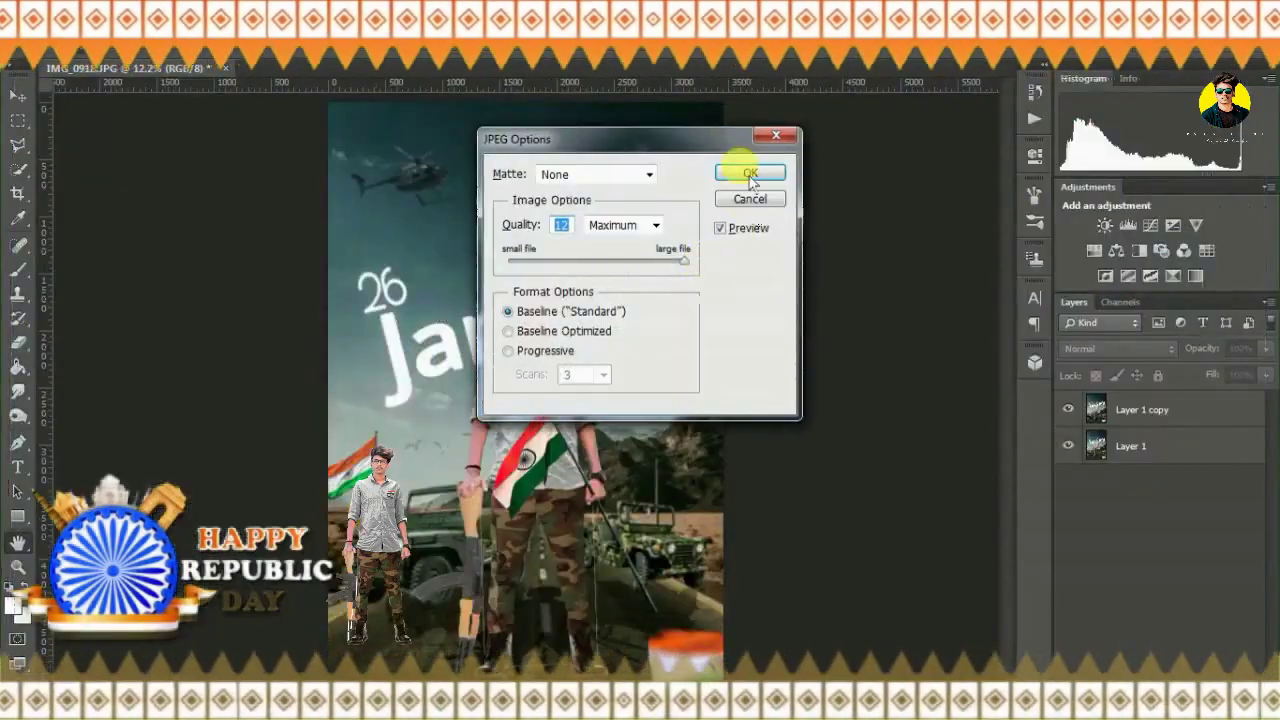
click(748, 172)
- Quit Photoshop without saving the layered document, then reopen 22 from the image folder
key(ctrl+q)
key(Return)
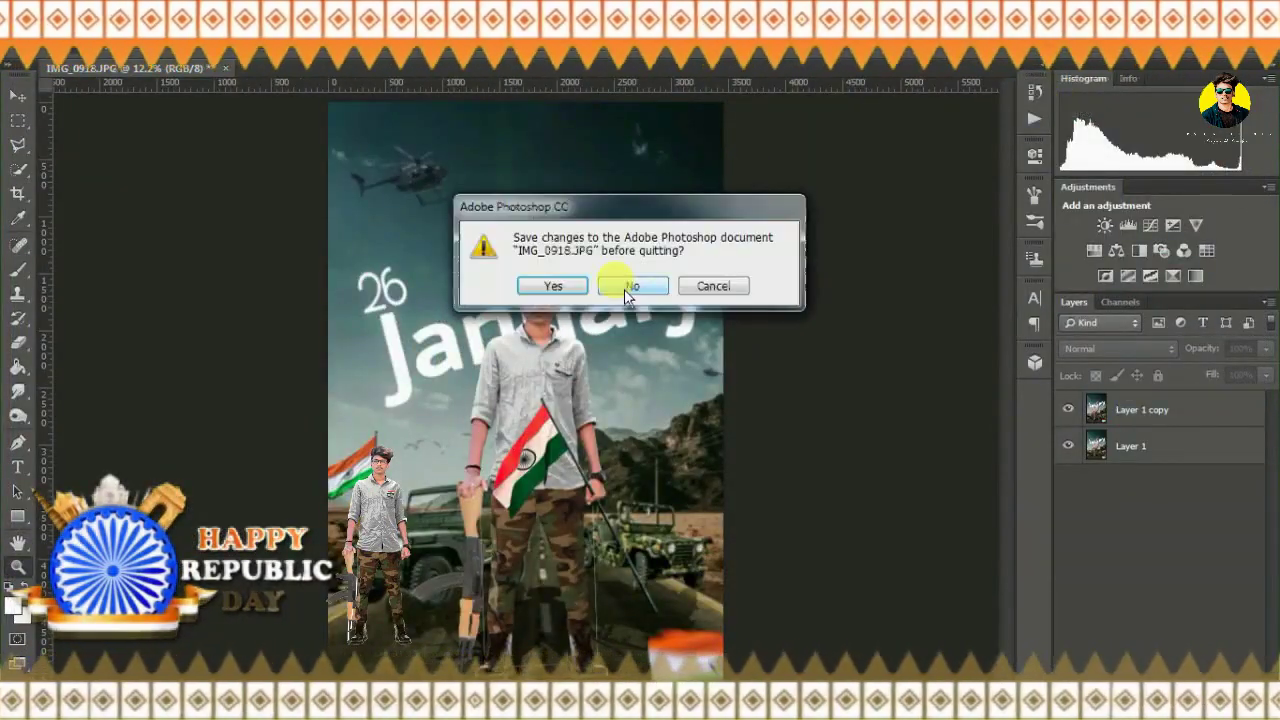
click(646, 285)
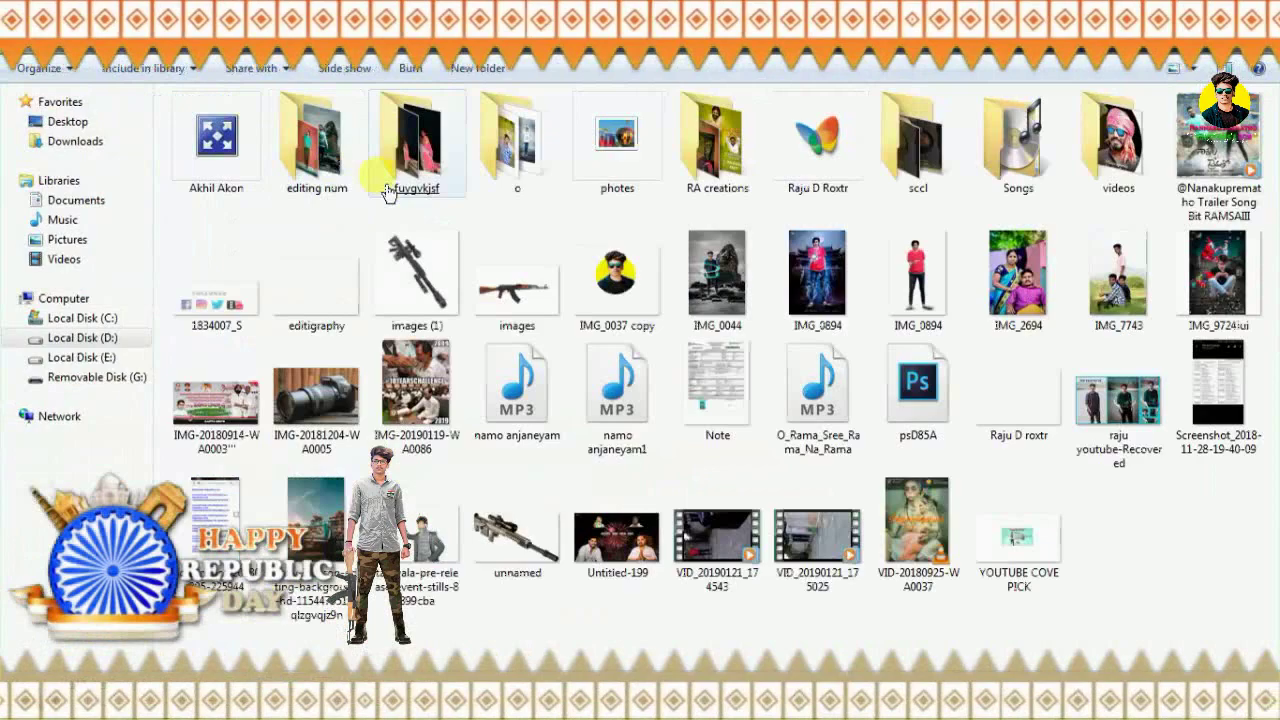
double_click(400, 140)
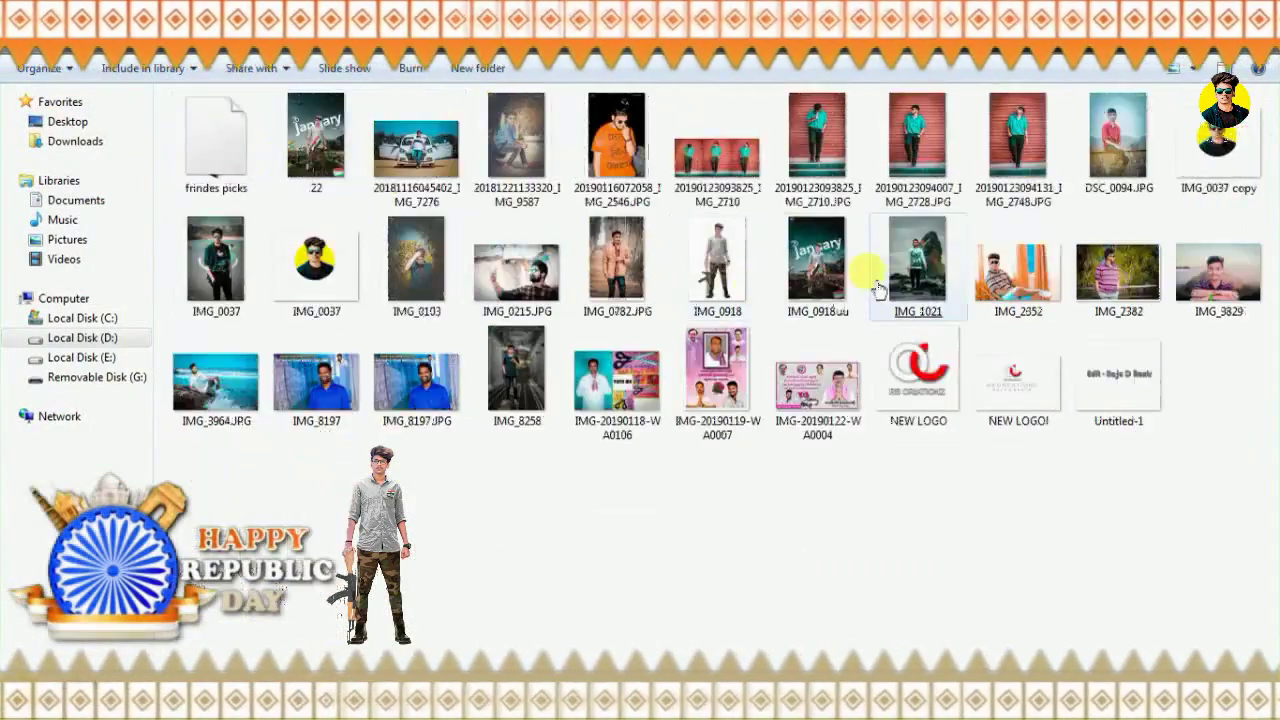
right_click(334, 134)
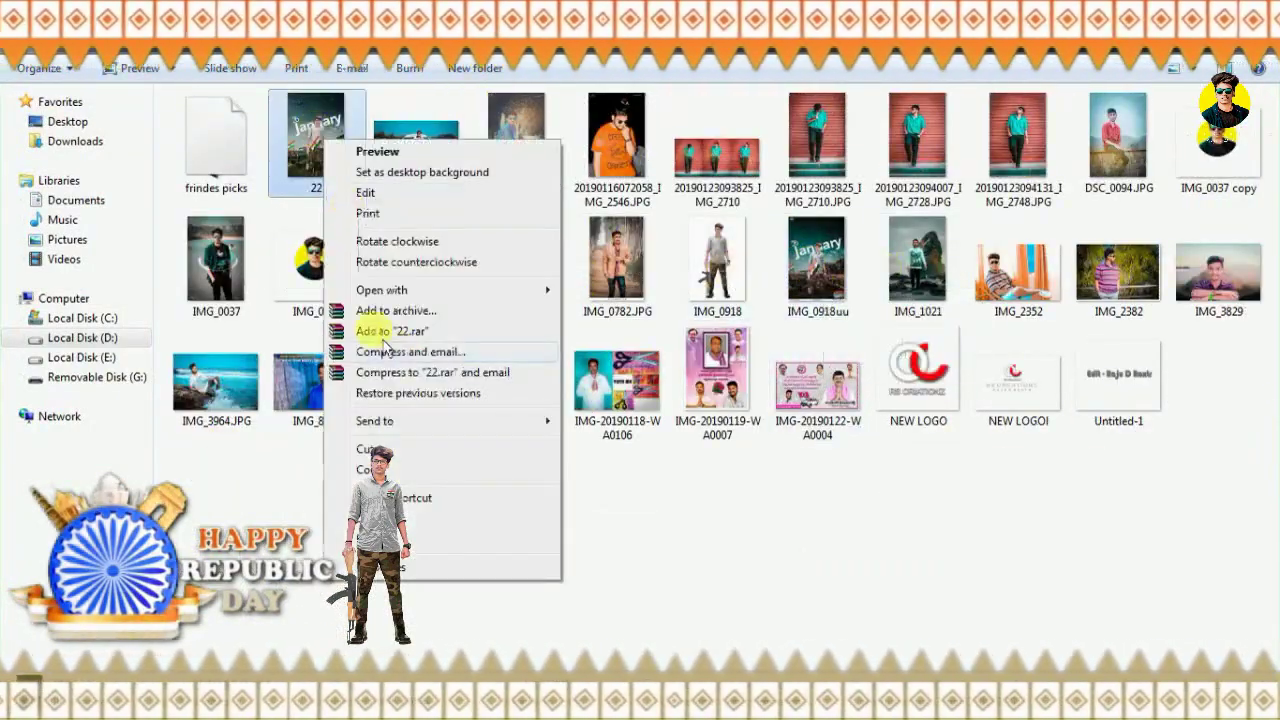
click(600, 292)
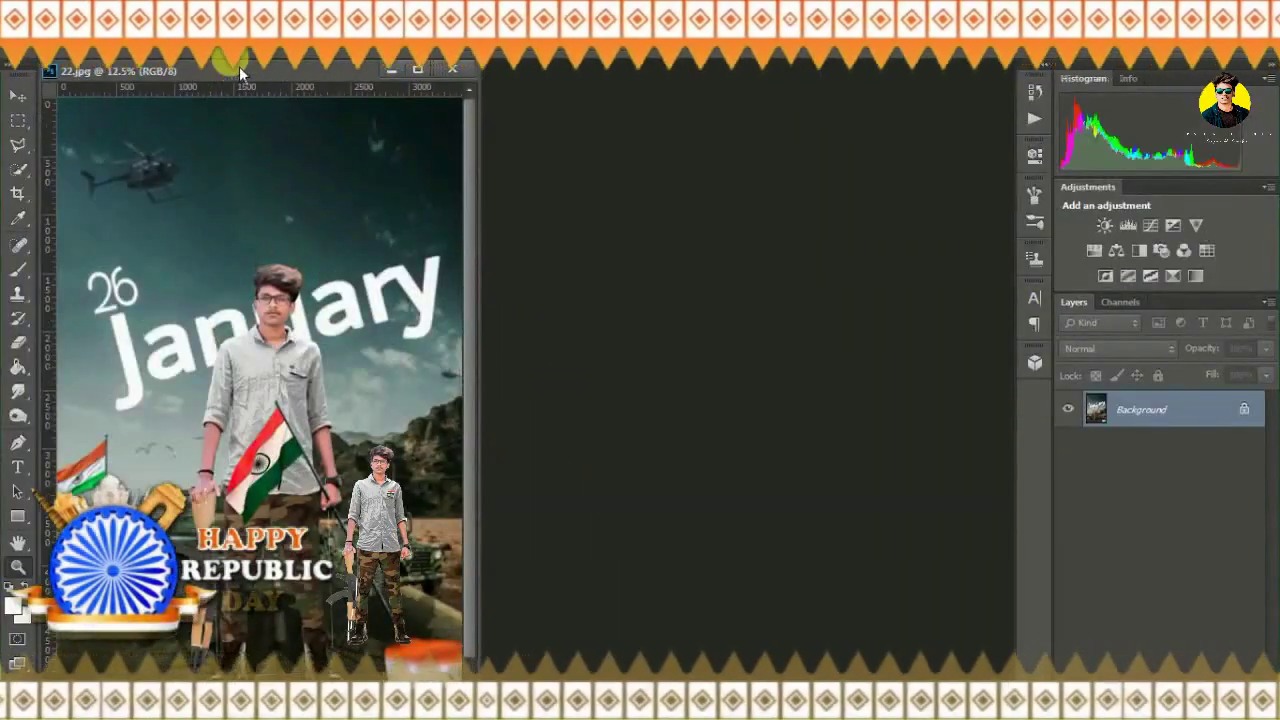
- Load the saved colour-grading preset in the Camera Raw filter
click(300, 57)
click(425, 90)
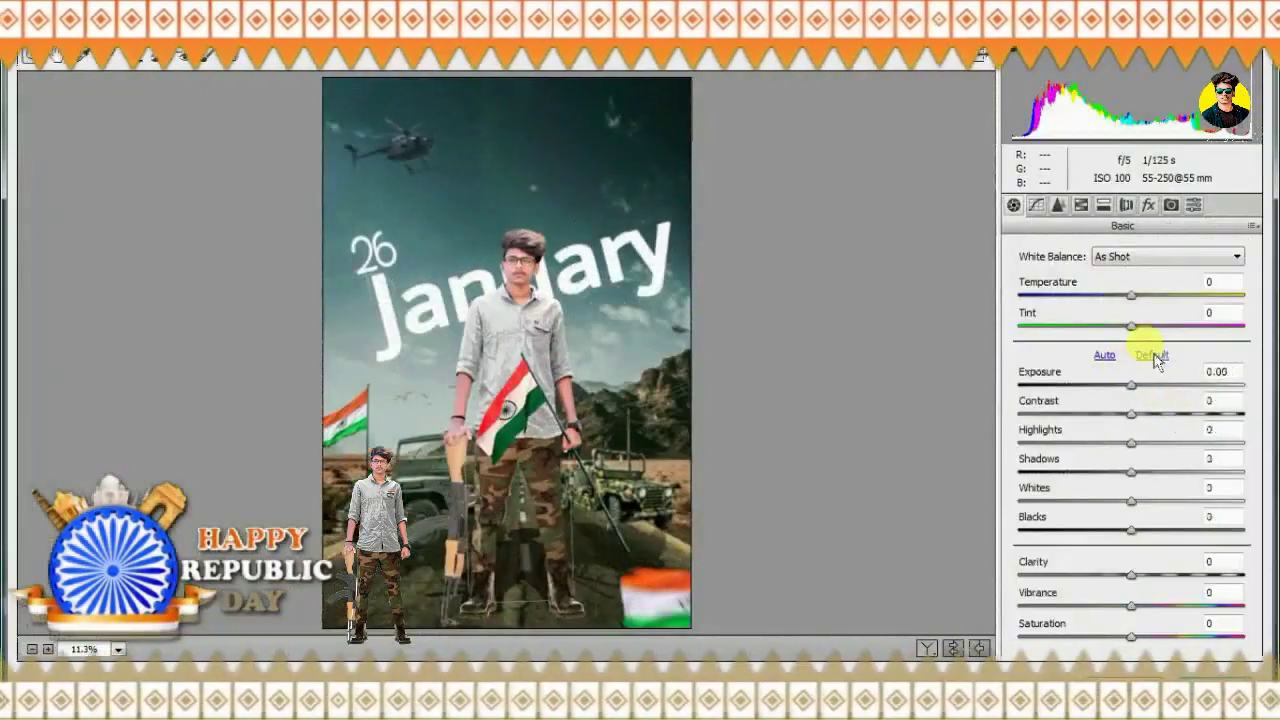
click(1254, 226)
click(1090, 409)
double_click(829, 214)
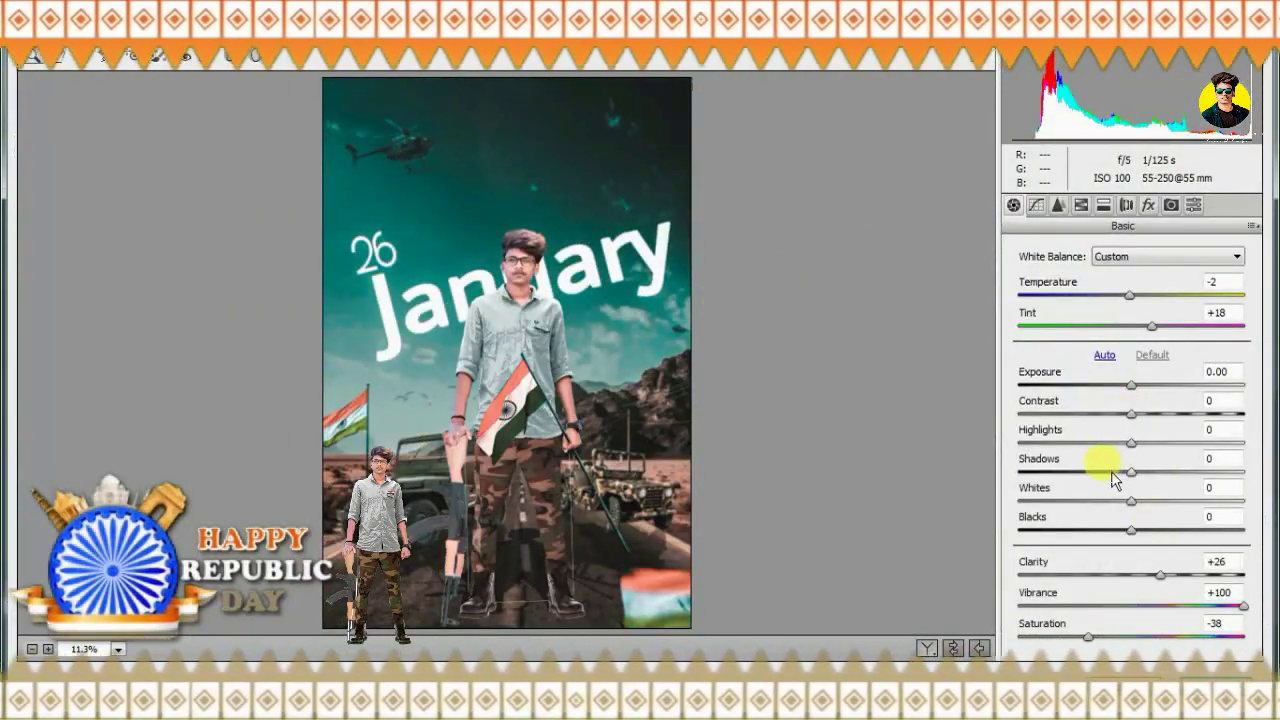
- Add a darkening post-crop vignette, apply the grade, and fit the poster on screen
click(1148, 204)
drag(1120, 443, 1075, 443)
click(1222, 672)
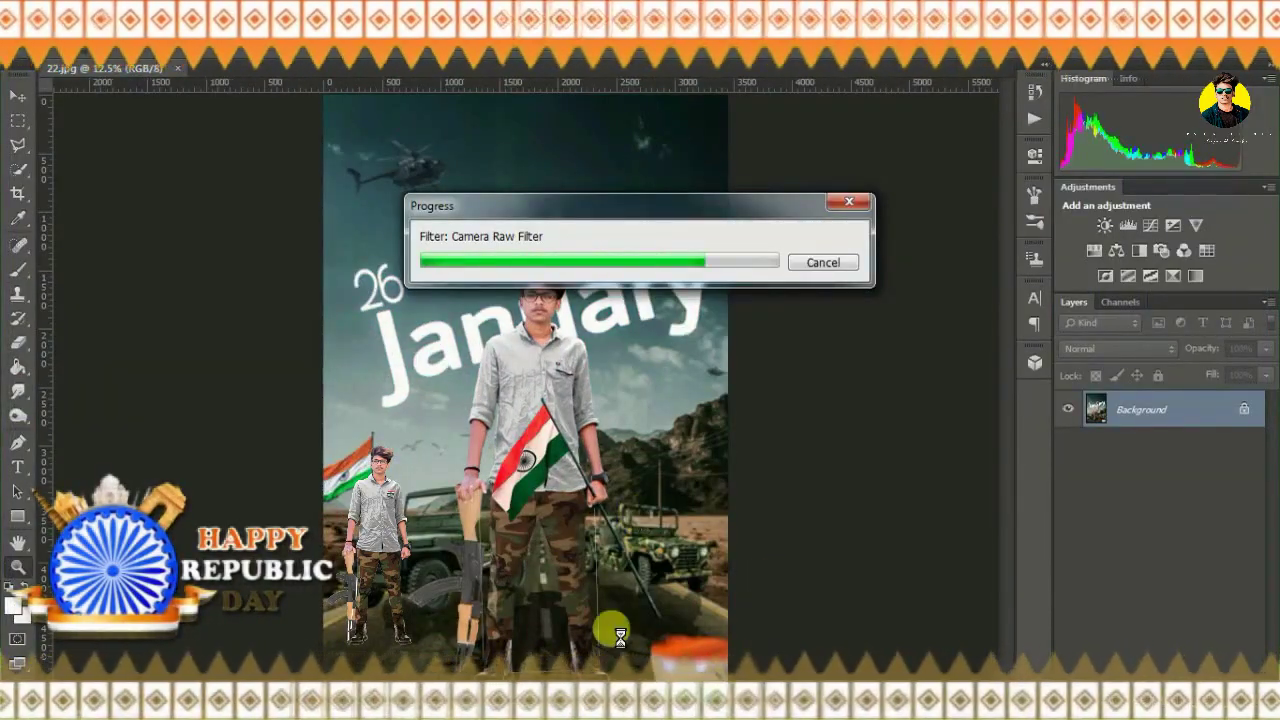
scroll(500, 650, up, 5)
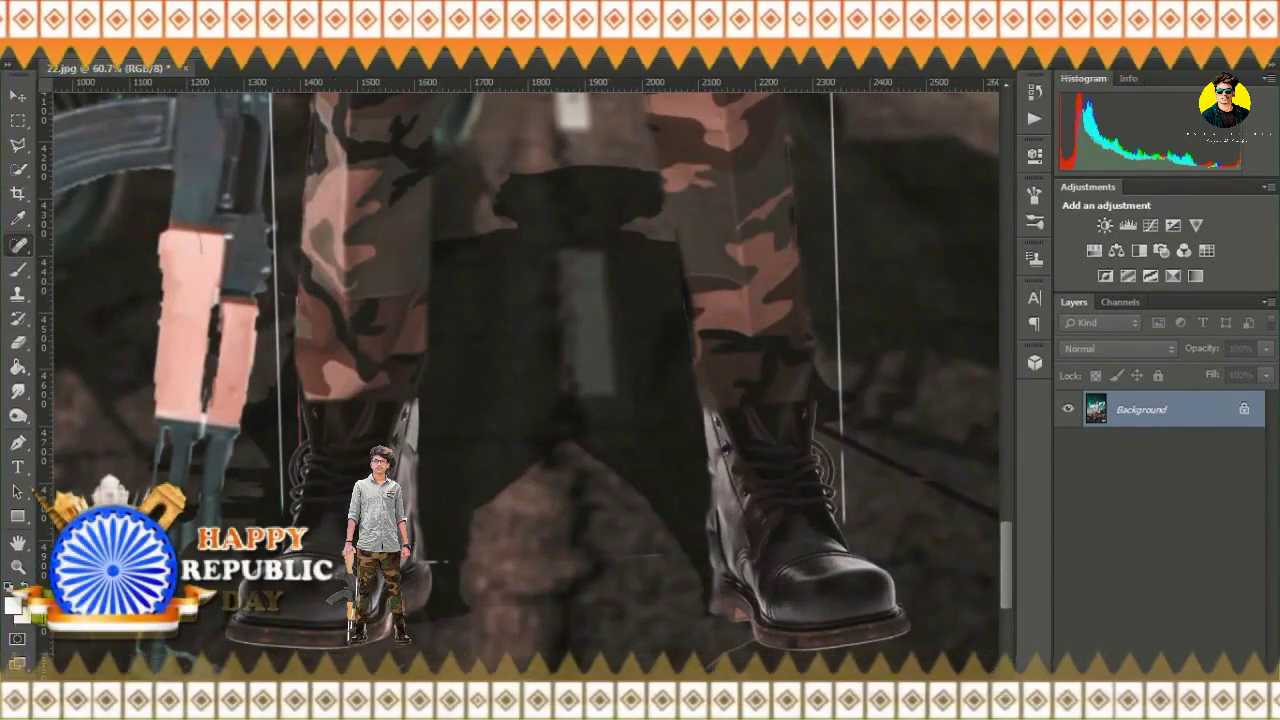
key(z)
right_click(405, 405)
click(455, 422)
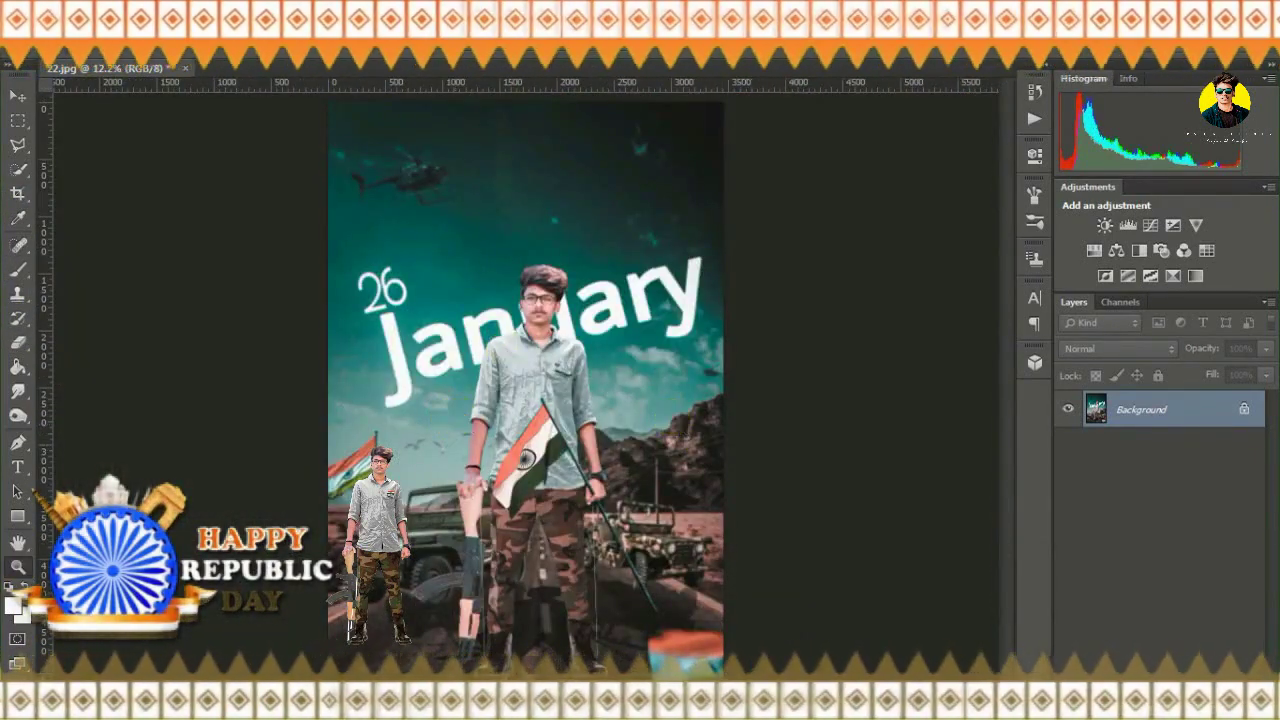
- Open the round 'IMG_0037 copy' logo image and drag it into the 22 poster
click(40, 20)
click(60, 63)
double_click(540, 428)
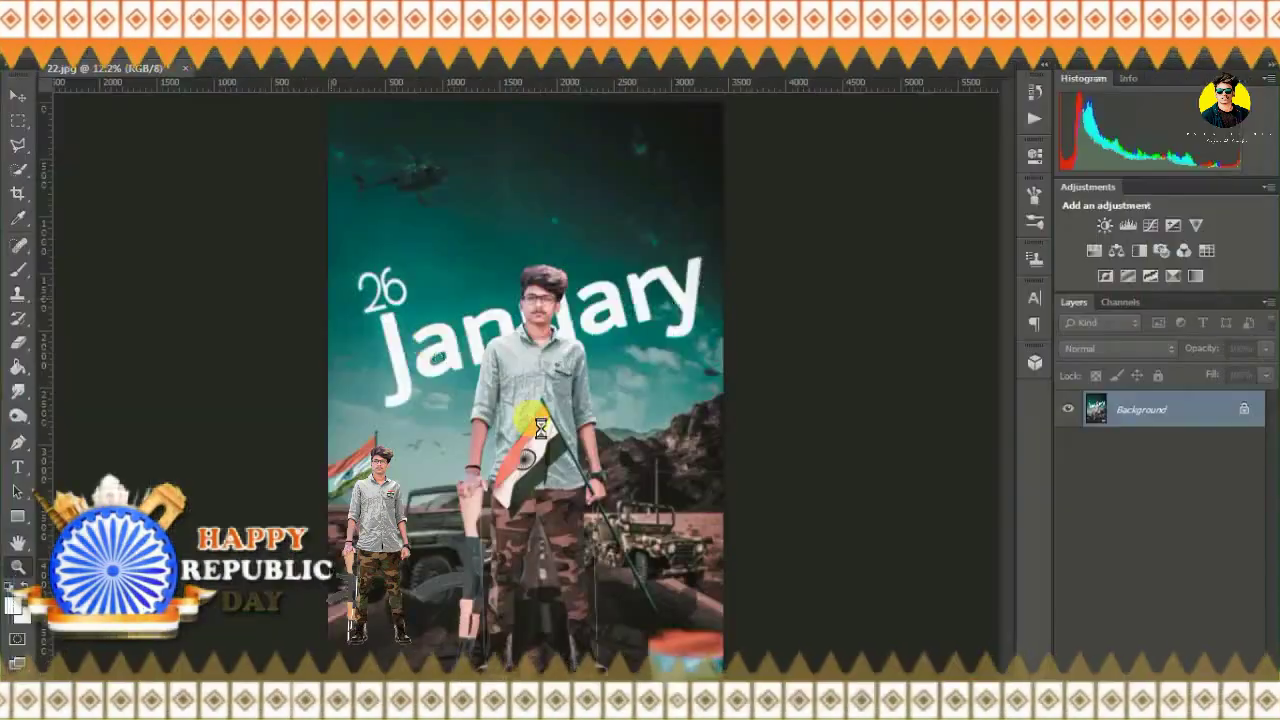
click(360, 70)
key(ctrl+o)
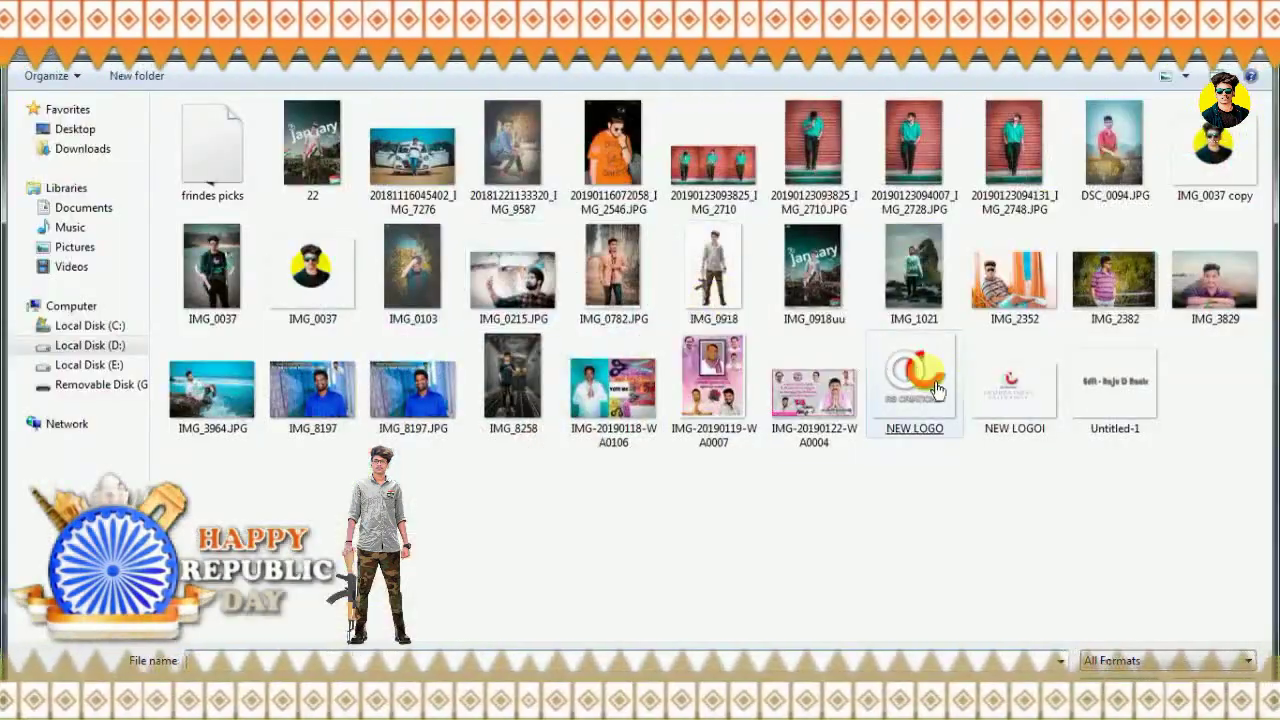
double_click(1214, 150)
drag(300, 280, 598, 266)
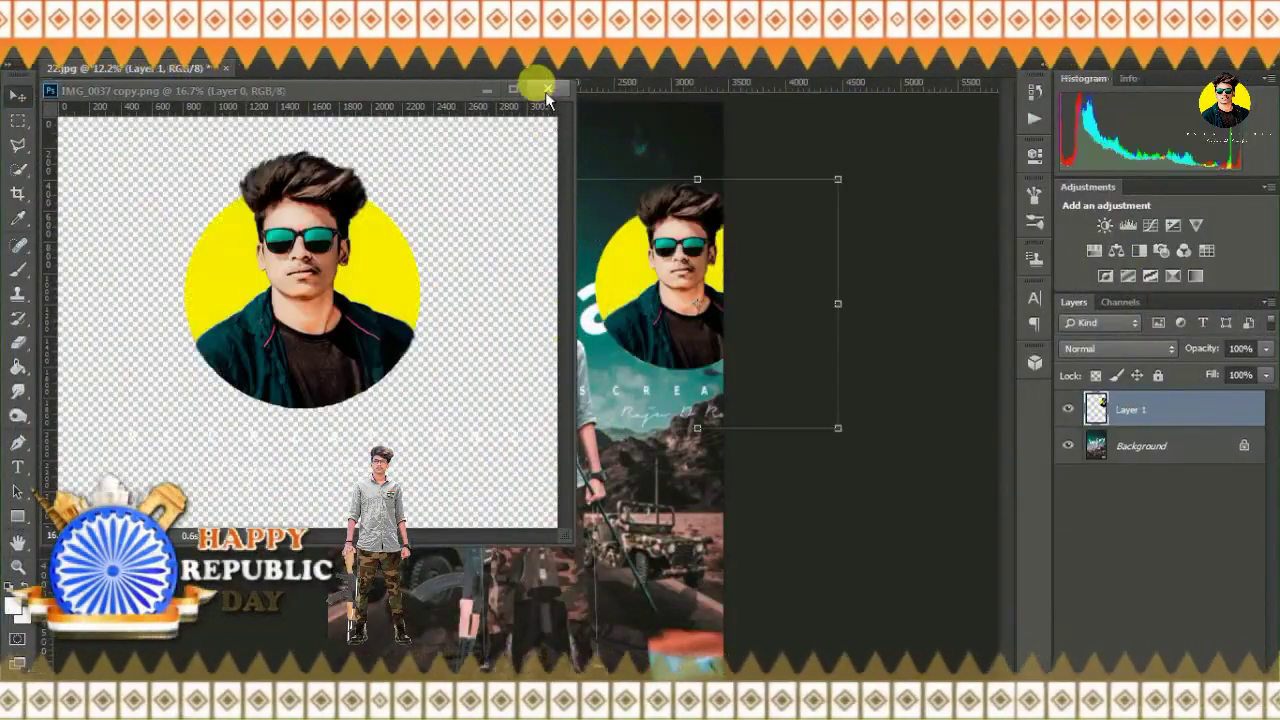
- Shrink the logo to a small badge in the poster's top-left corner
click(545, 91)
drag(700, 300, 541, 237)
mouse_move(654, 414)
mouse_down()
mouse_move(432, 217)
mouse_move(365, 130)
mouse_move(377, 143)
mouse_up()
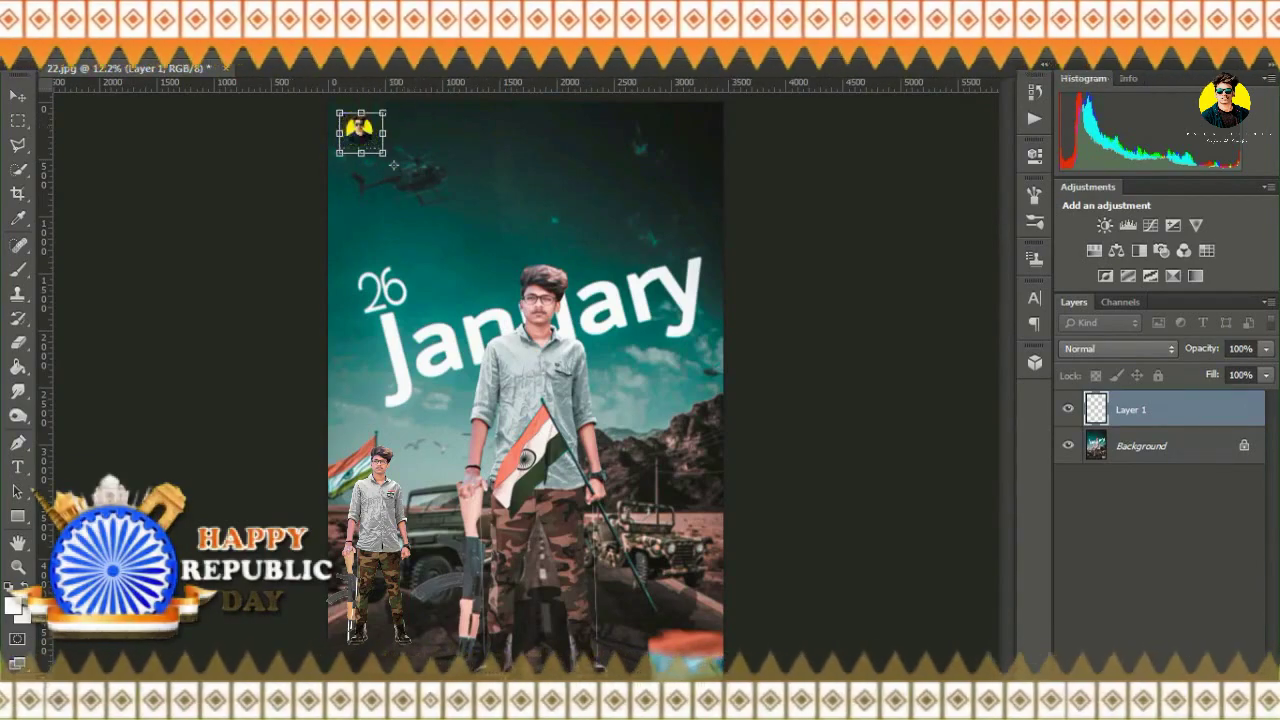
key(Return)
- Place IMG_0918uu as the social-media footer layer on top of the poster
right_click(482, 240)
click(20, 30)
click(60, 63)
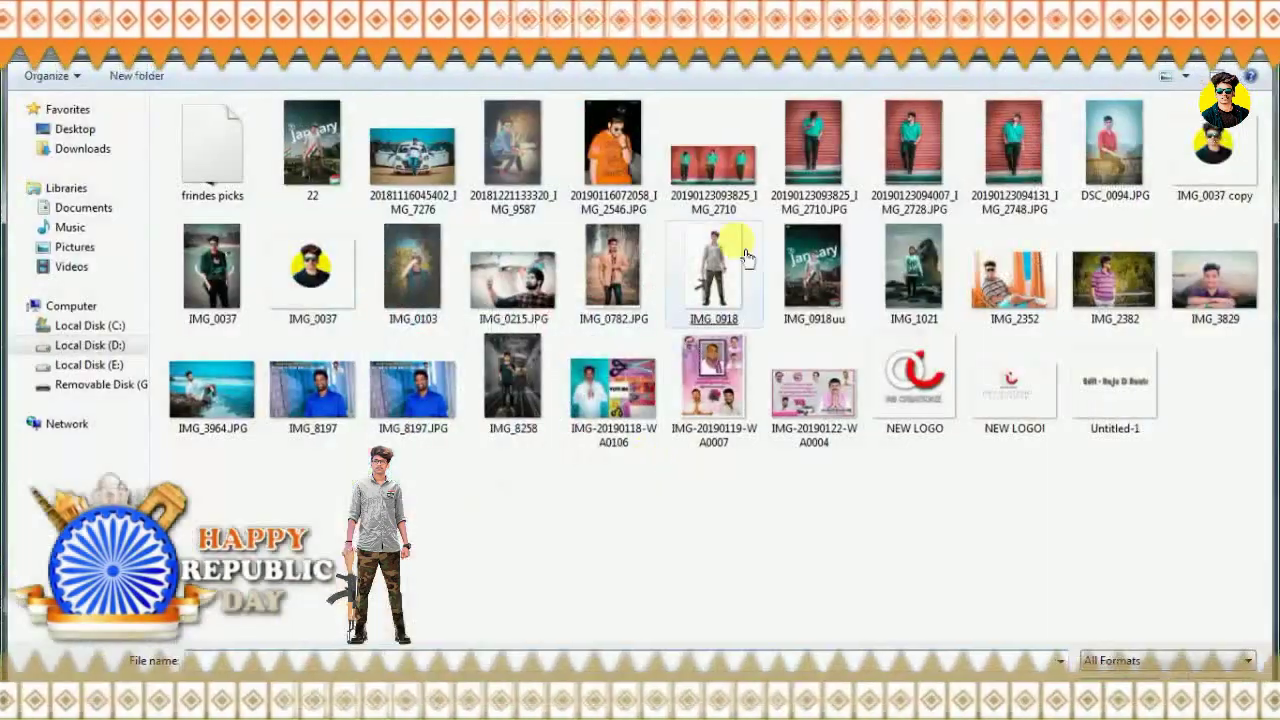
double_click(812, 265)
key(Return)
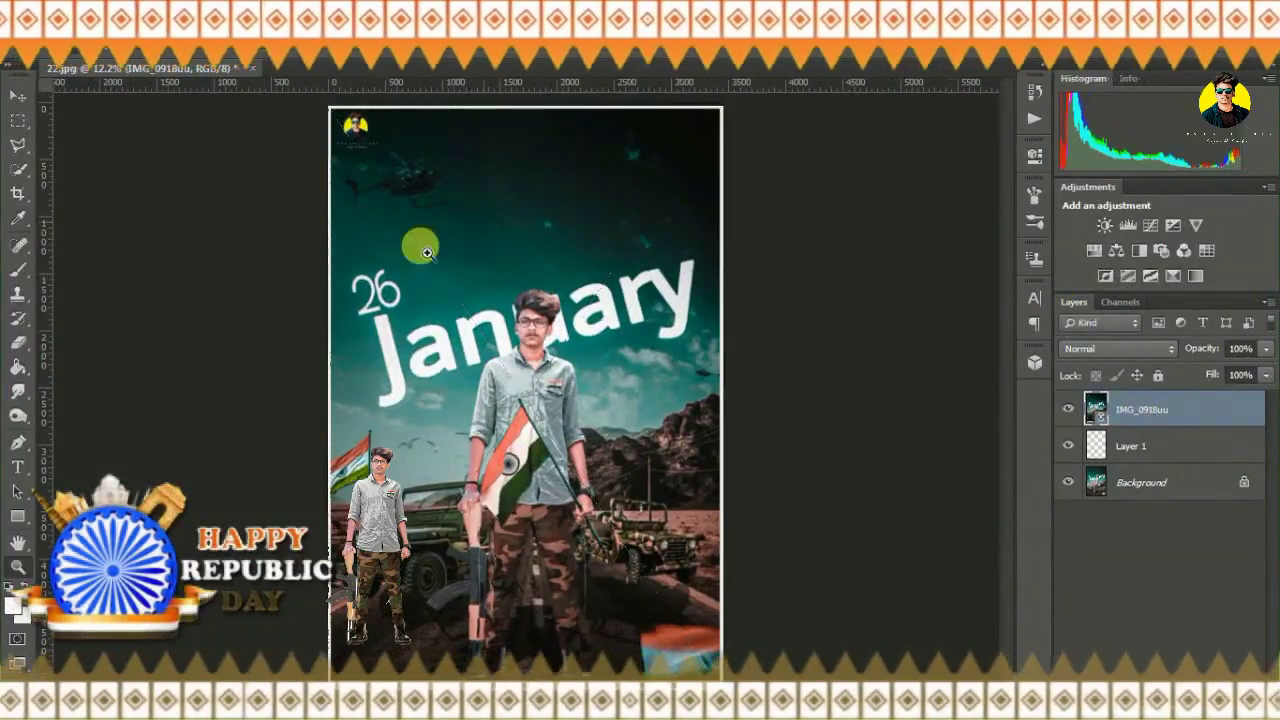
- Check the poster at 100% and fit-to-screen, then quit unsaved and open it in the image viewer
right_click(600, 429)
click(640, 460)
right_click(557, 385)
click(560, 393)
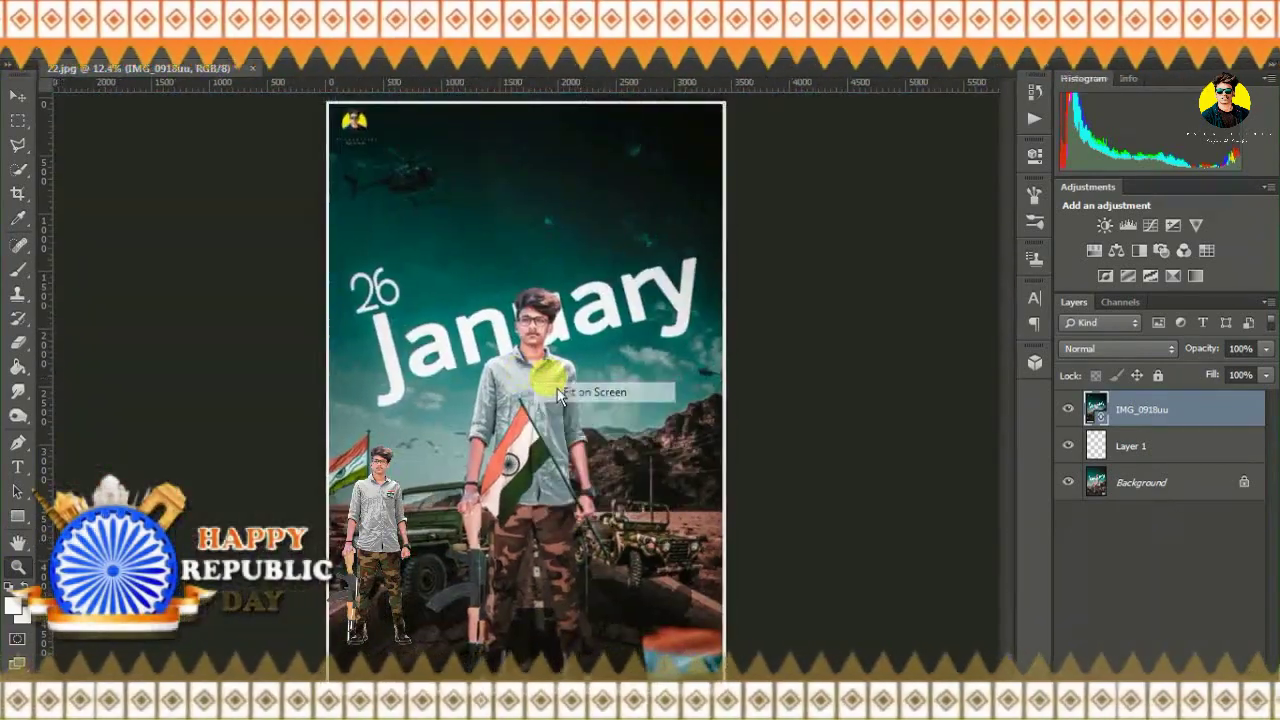
key(ctrl+q)
click(643, 289)
double_click(300, 130)
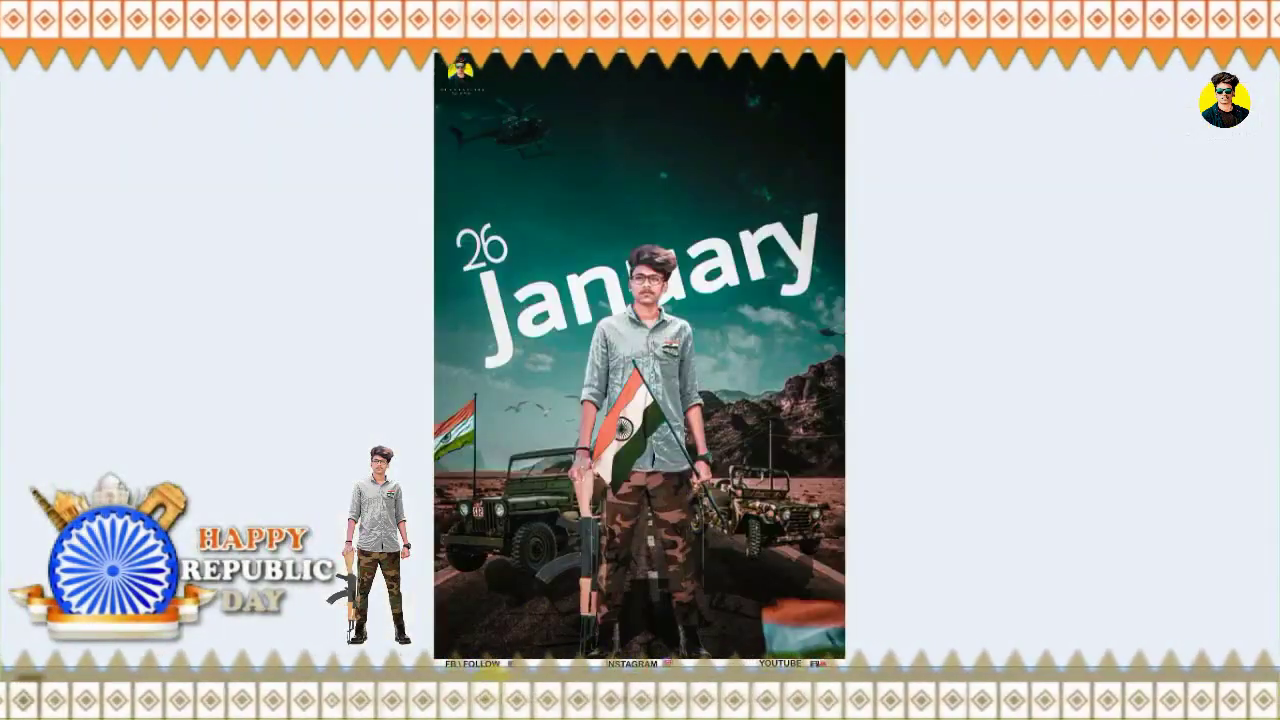